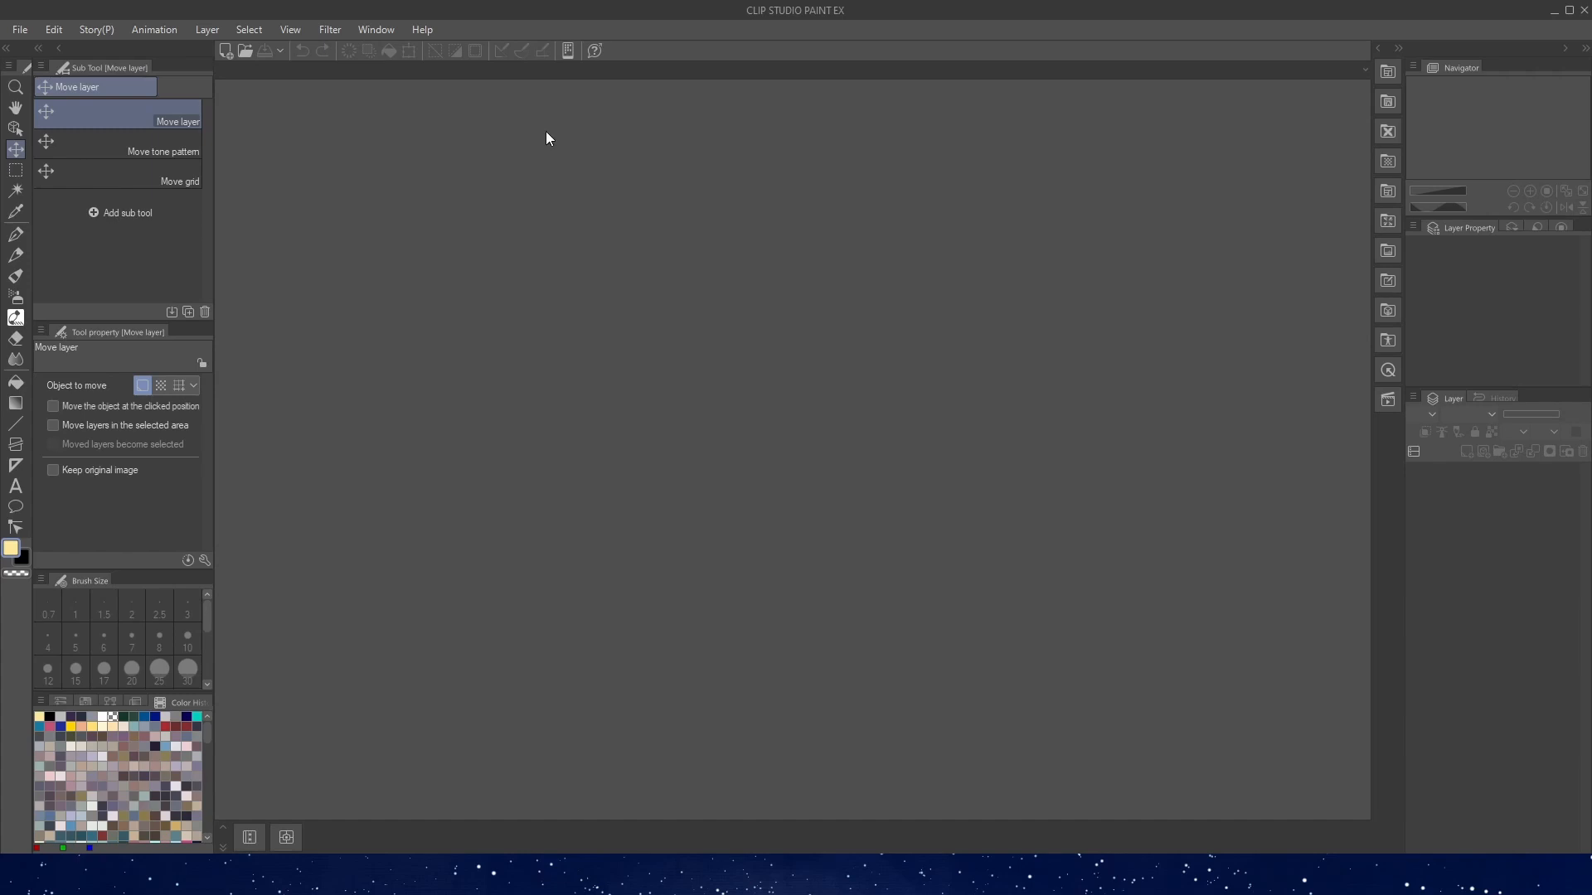
- Start a new webtoon project with the preset Webtoon 4 (1600 x 20000px)
left_click(19, 29)
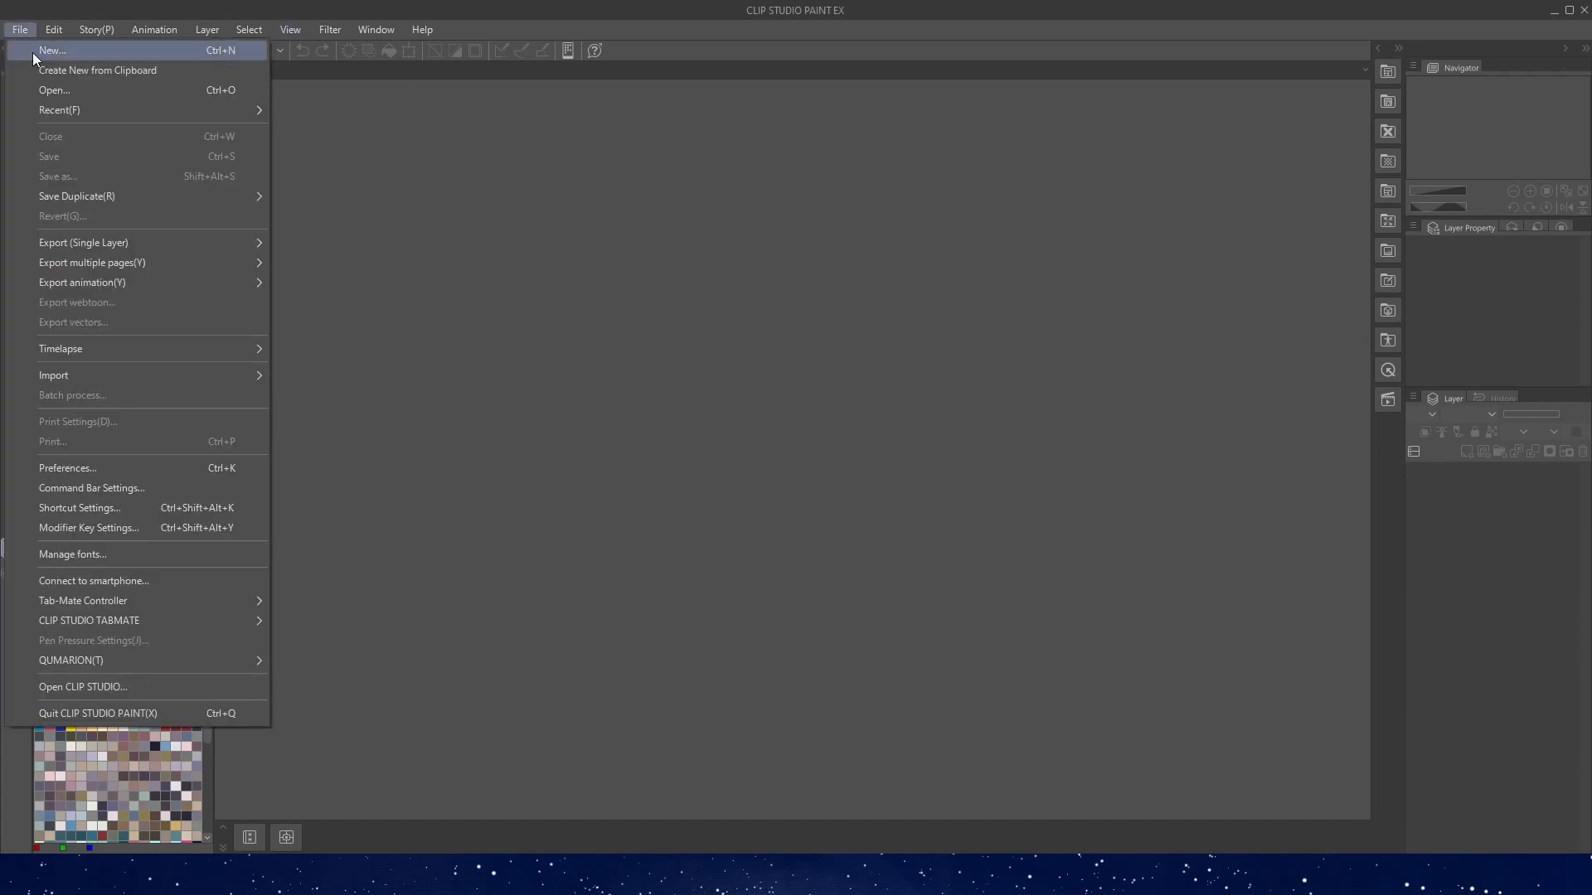
left_click(32, 52)
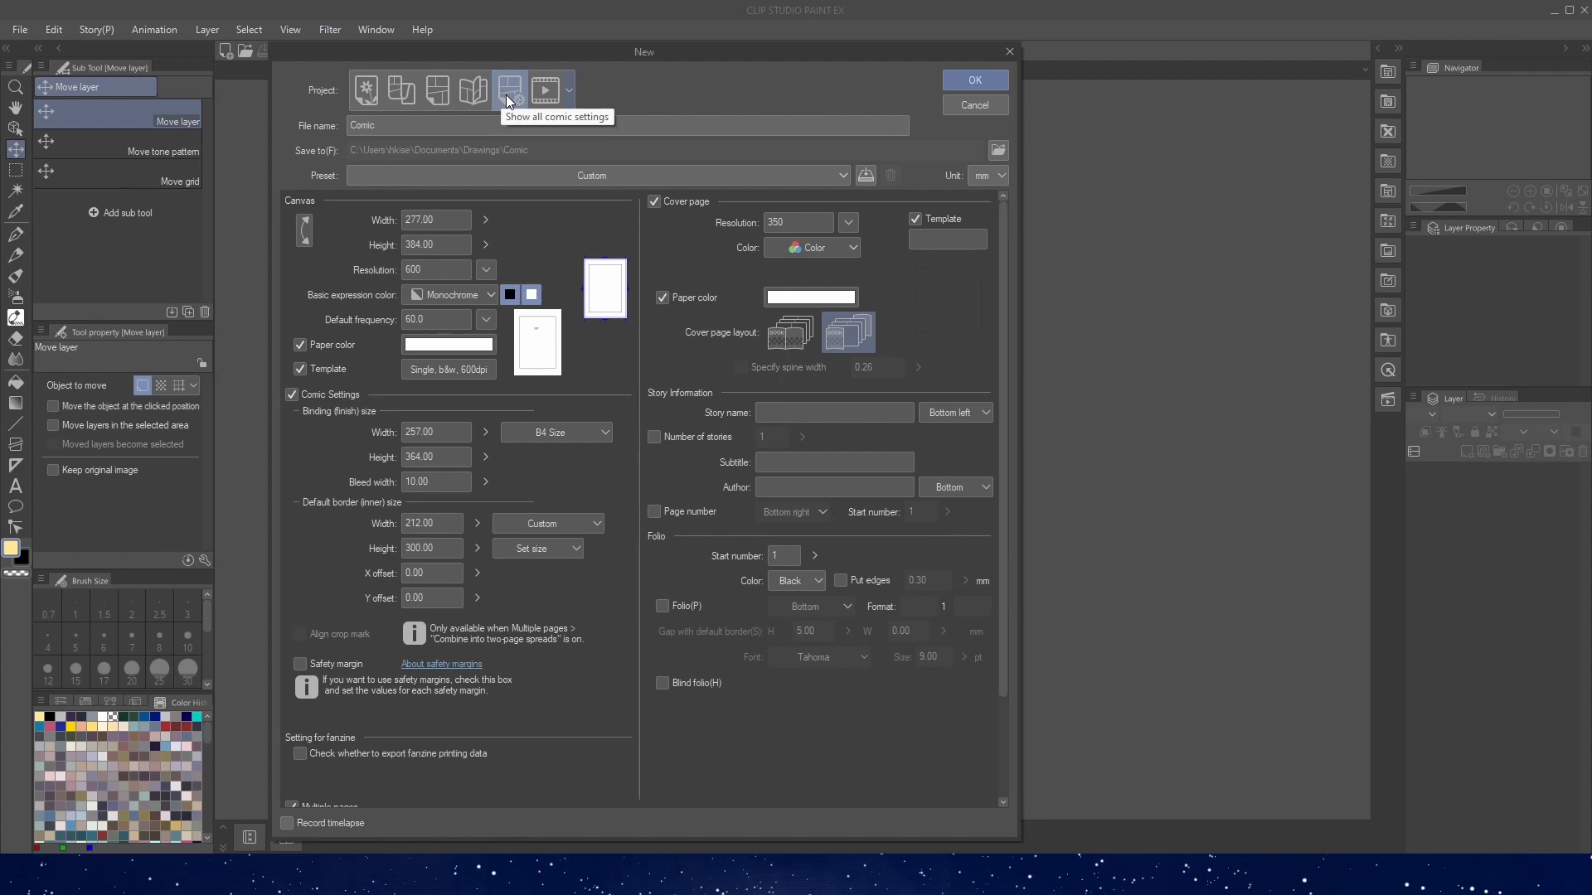
left_click(410, 94)
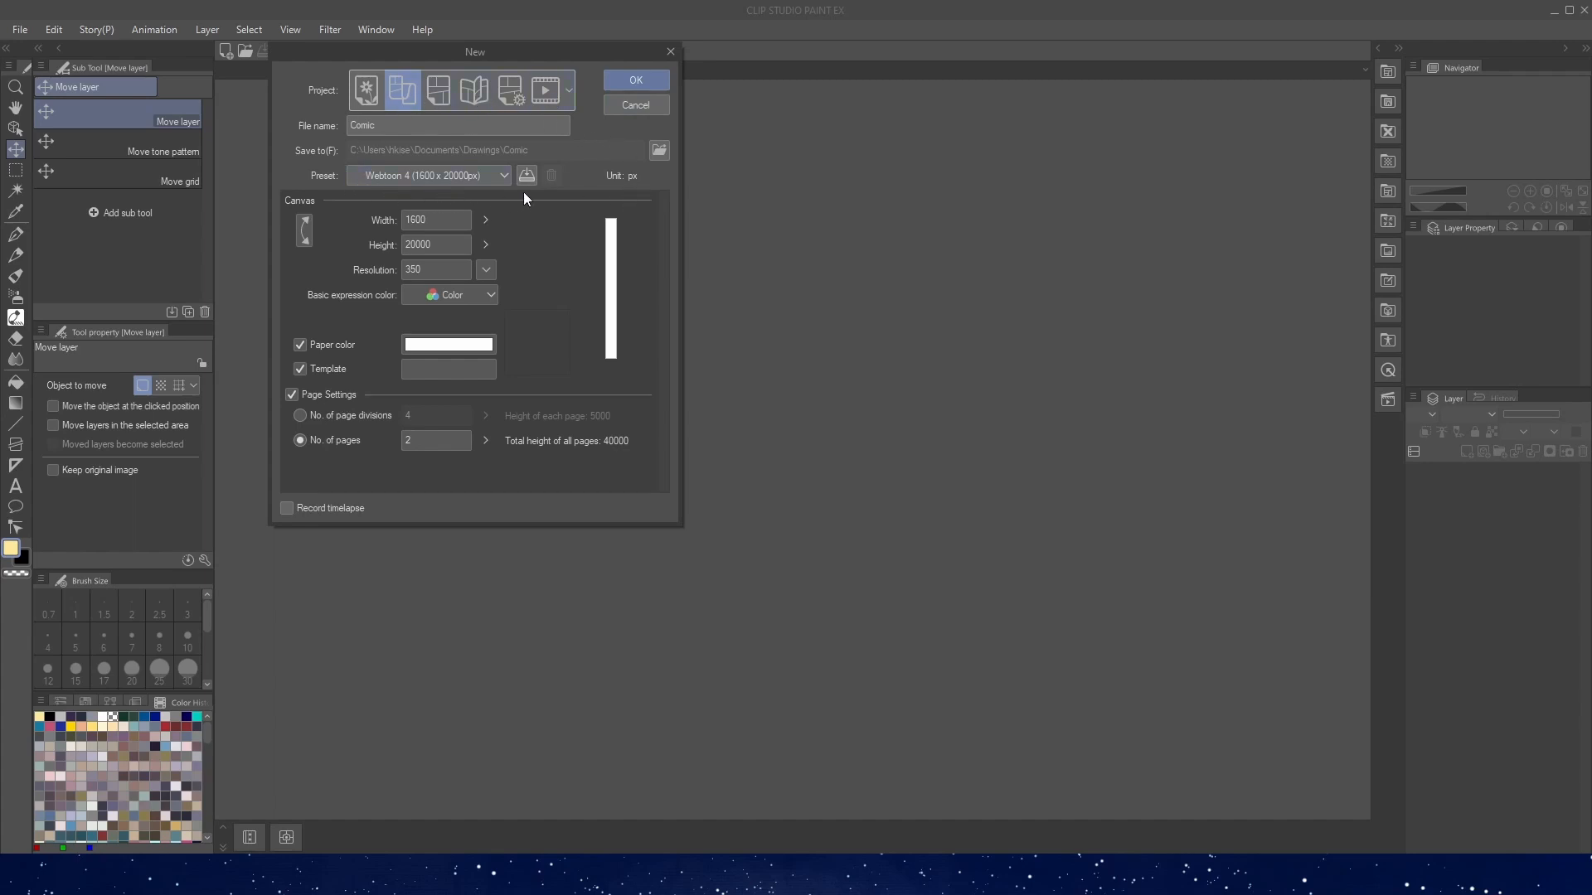
left_click(515, 124)
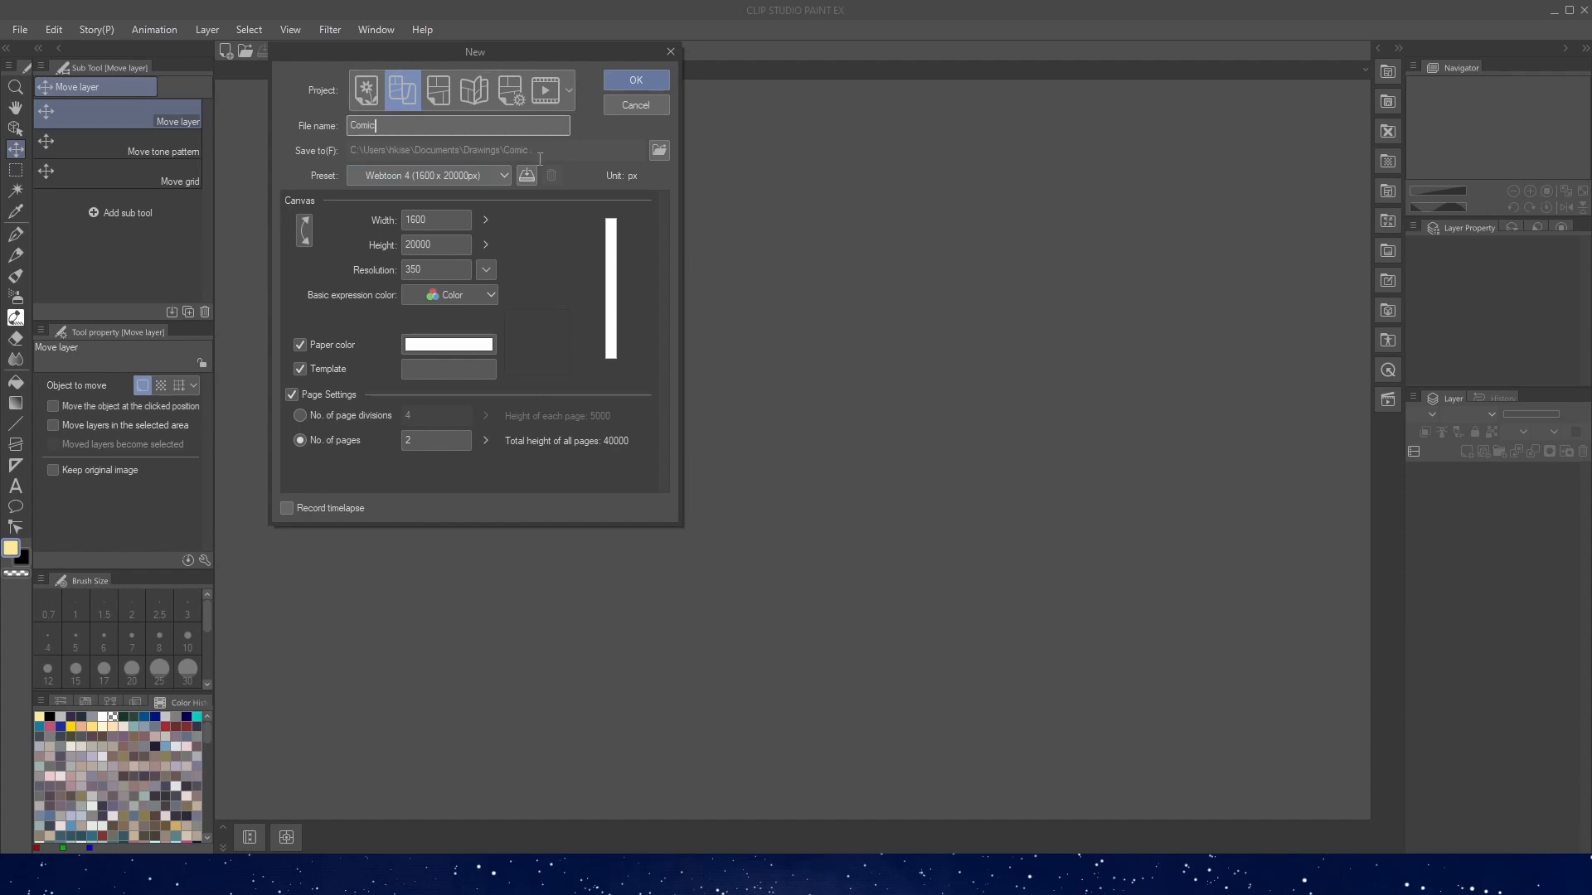
left_click(455, 175)
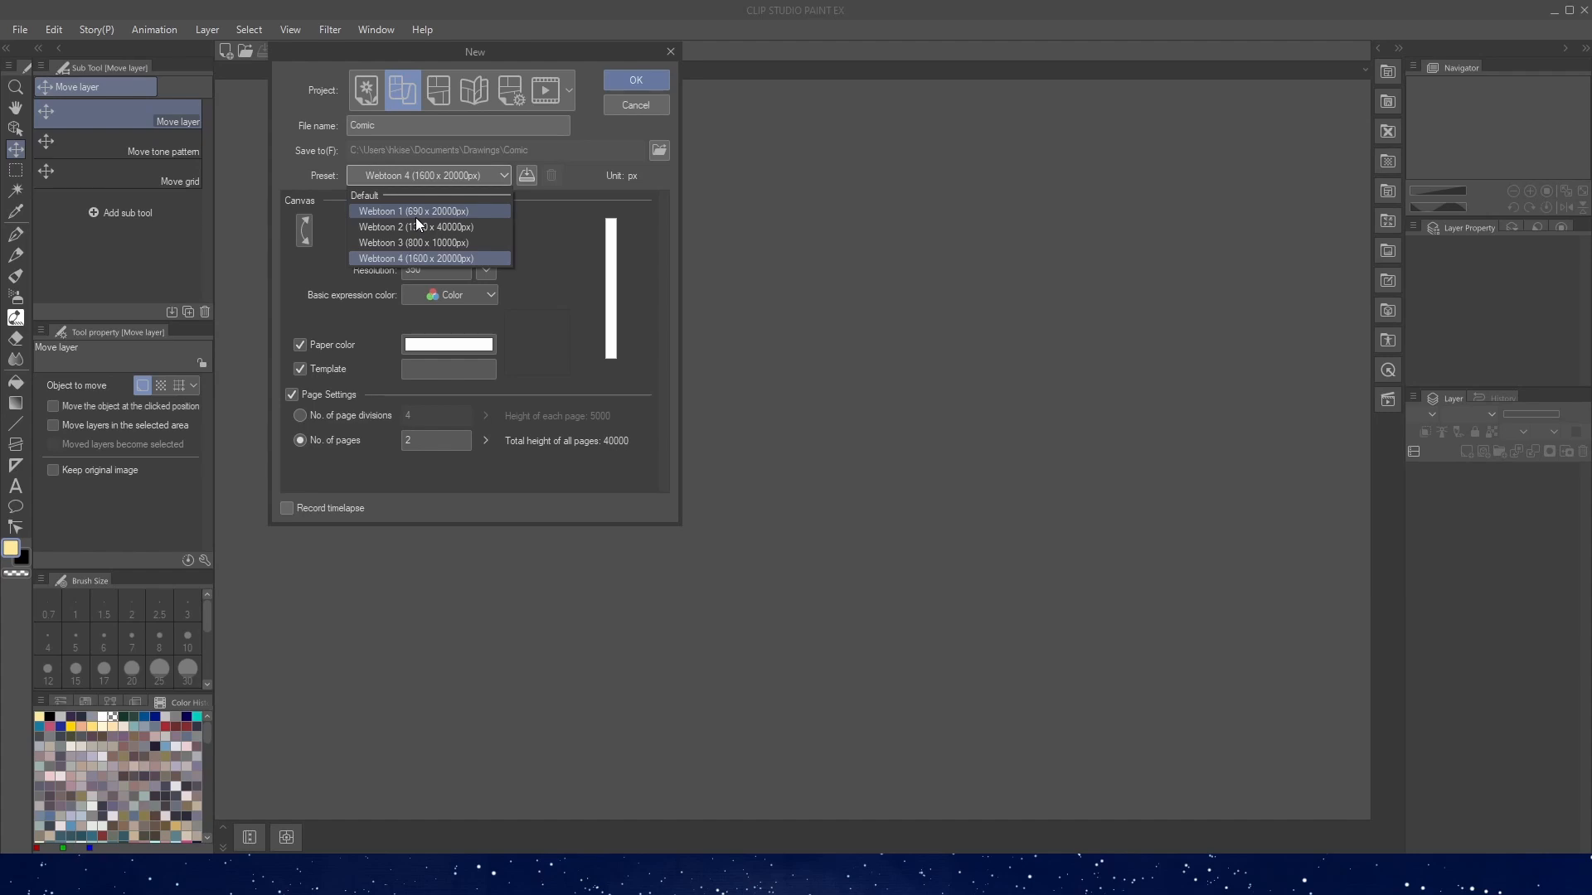
left_click(410, 259)
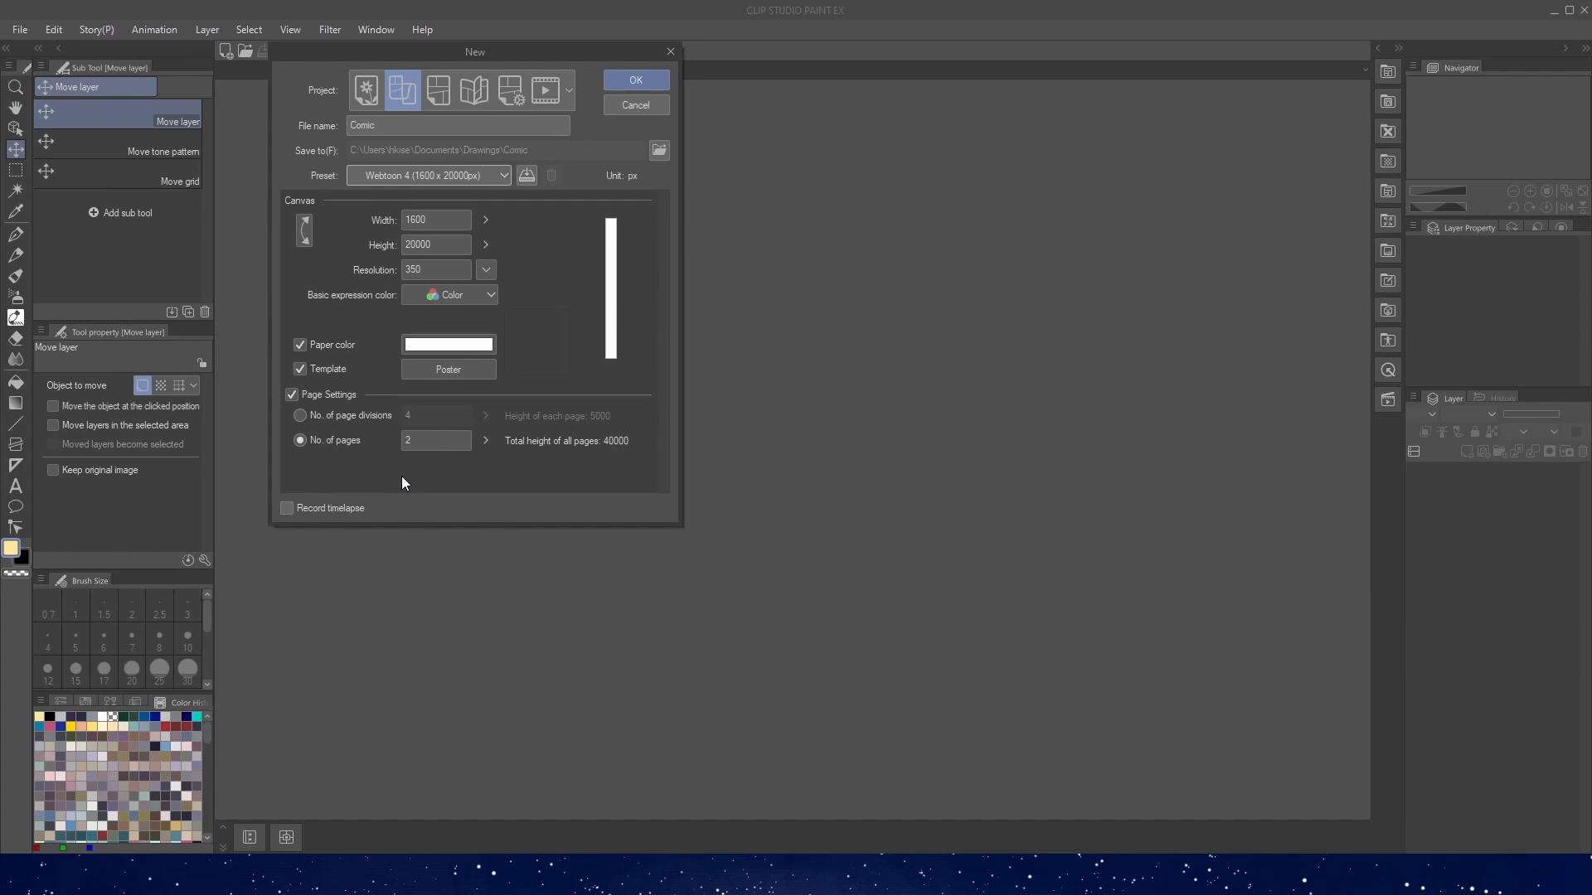
- Configure the webtoon canvas with the No. of pages option, 350 dpi resolution and Color as basic expression color
left_click(345, 416)
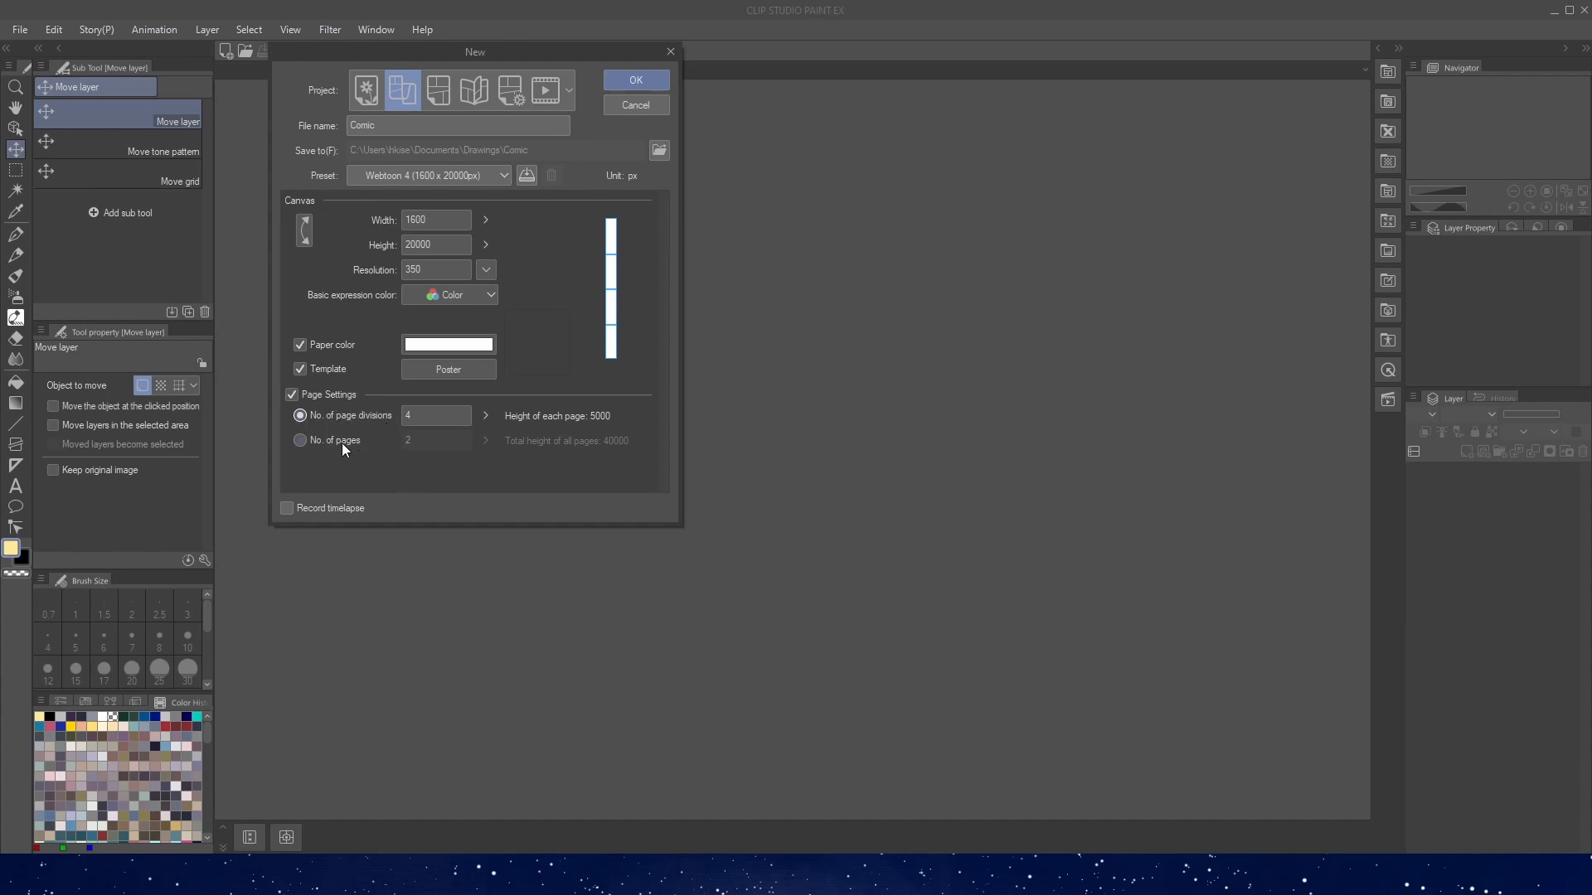
left_click(343, 444)
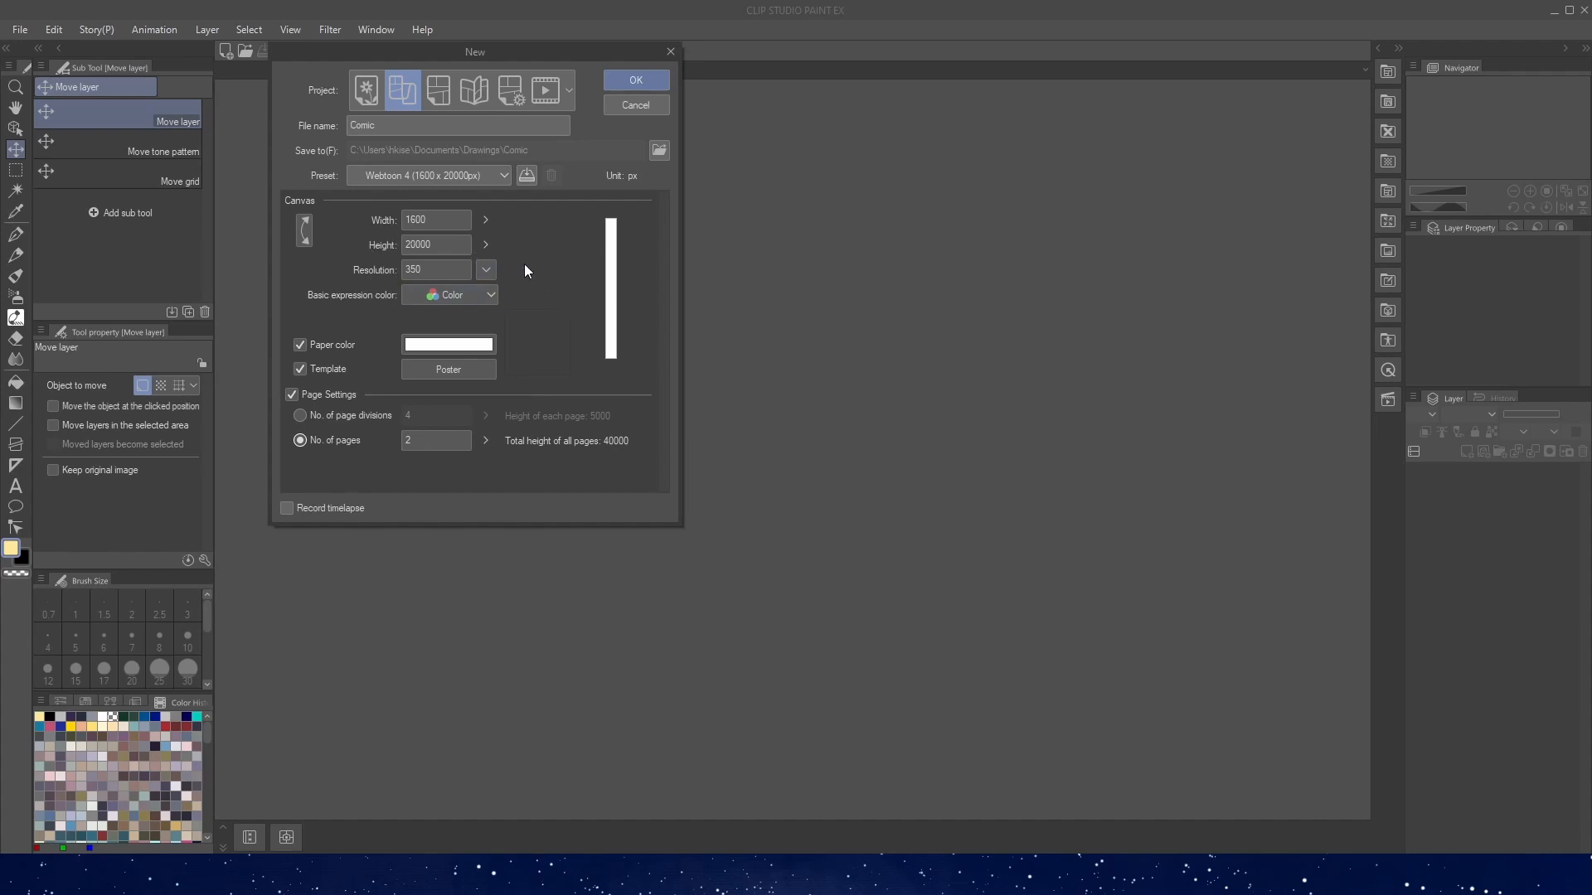
left_click(488, 270)
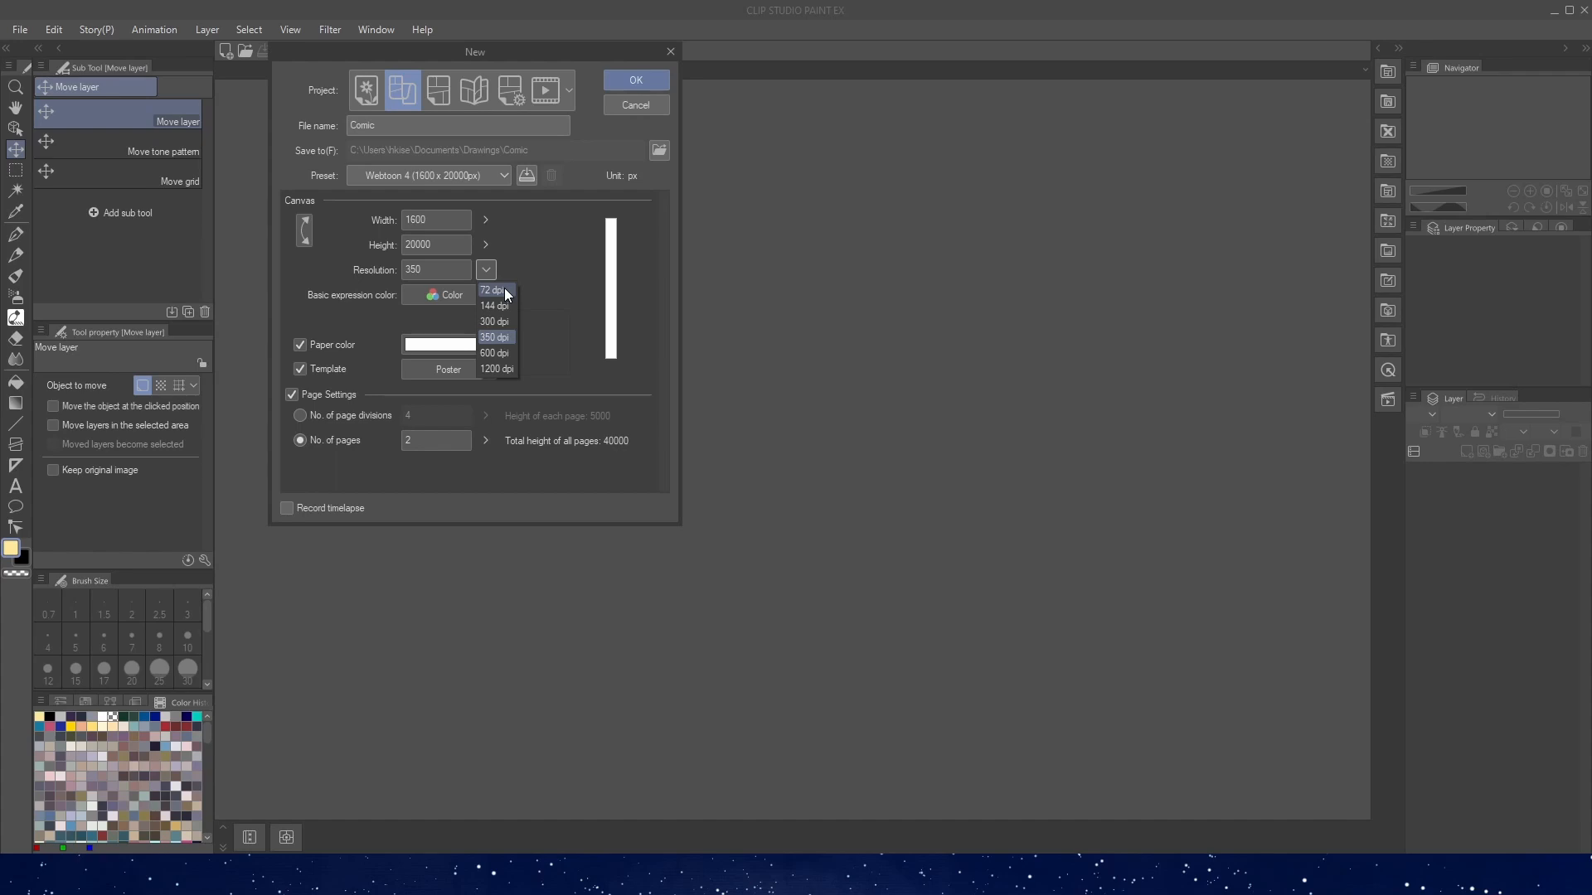
left_click(509, 339)
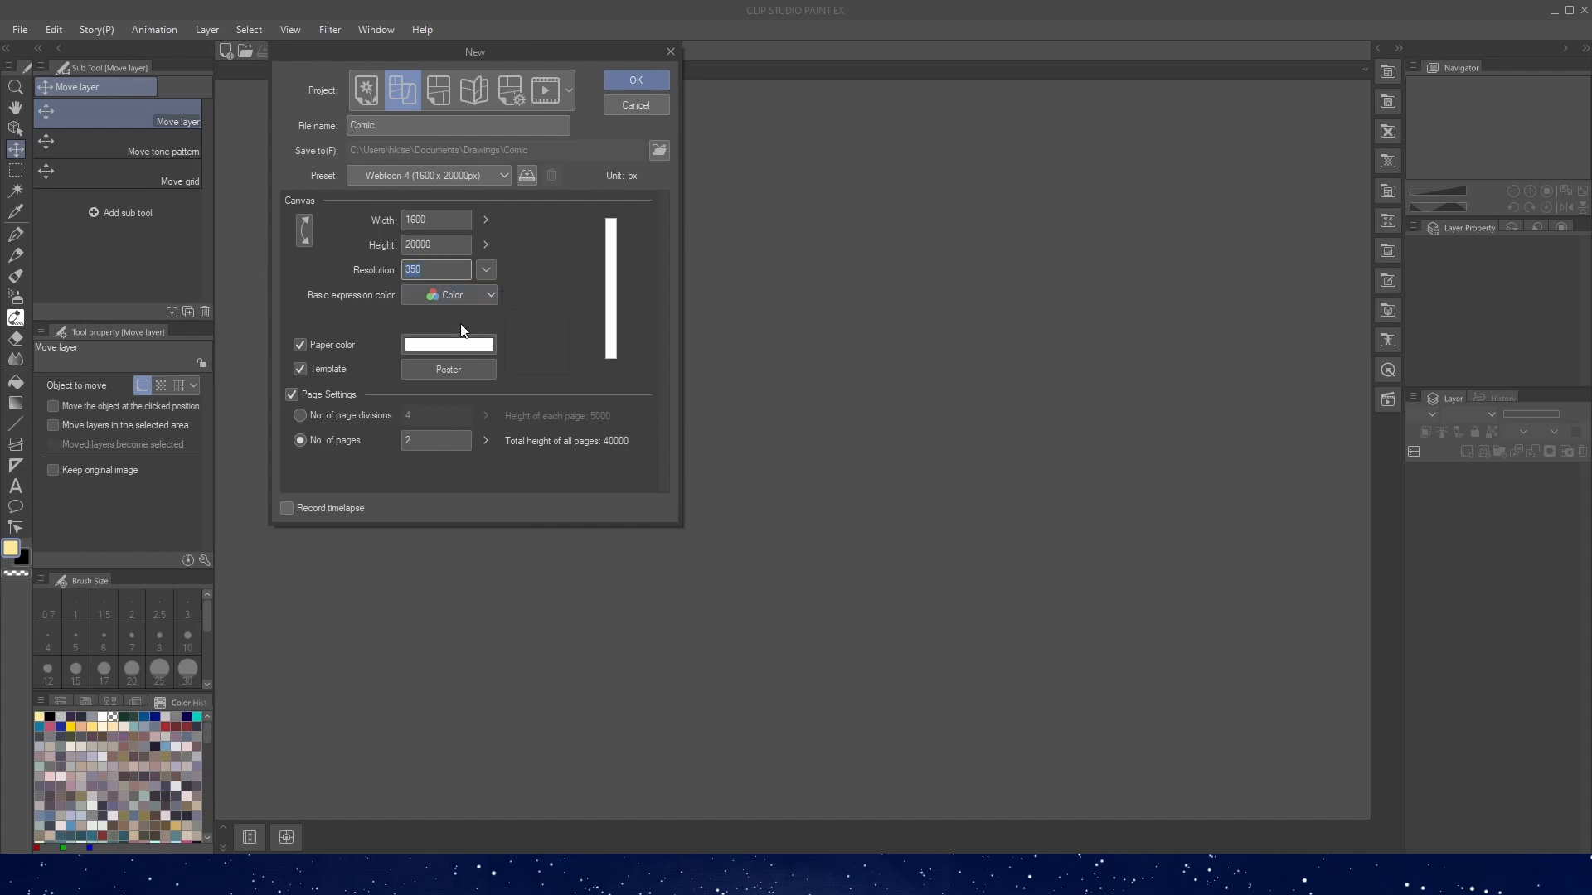
left_click(465, 296)
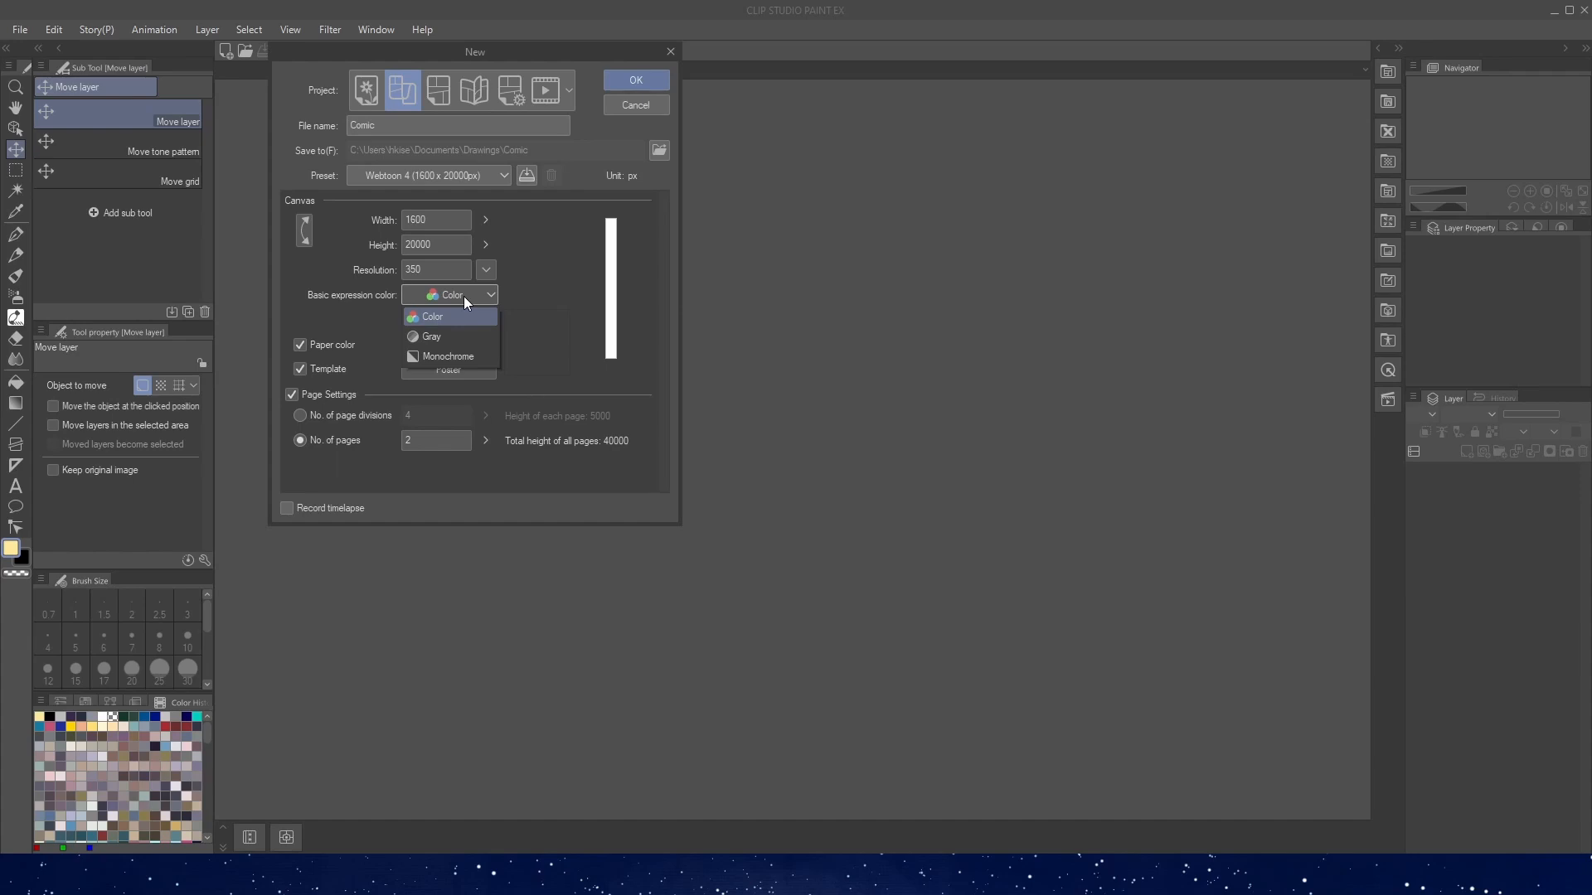
left_click(452, 319)
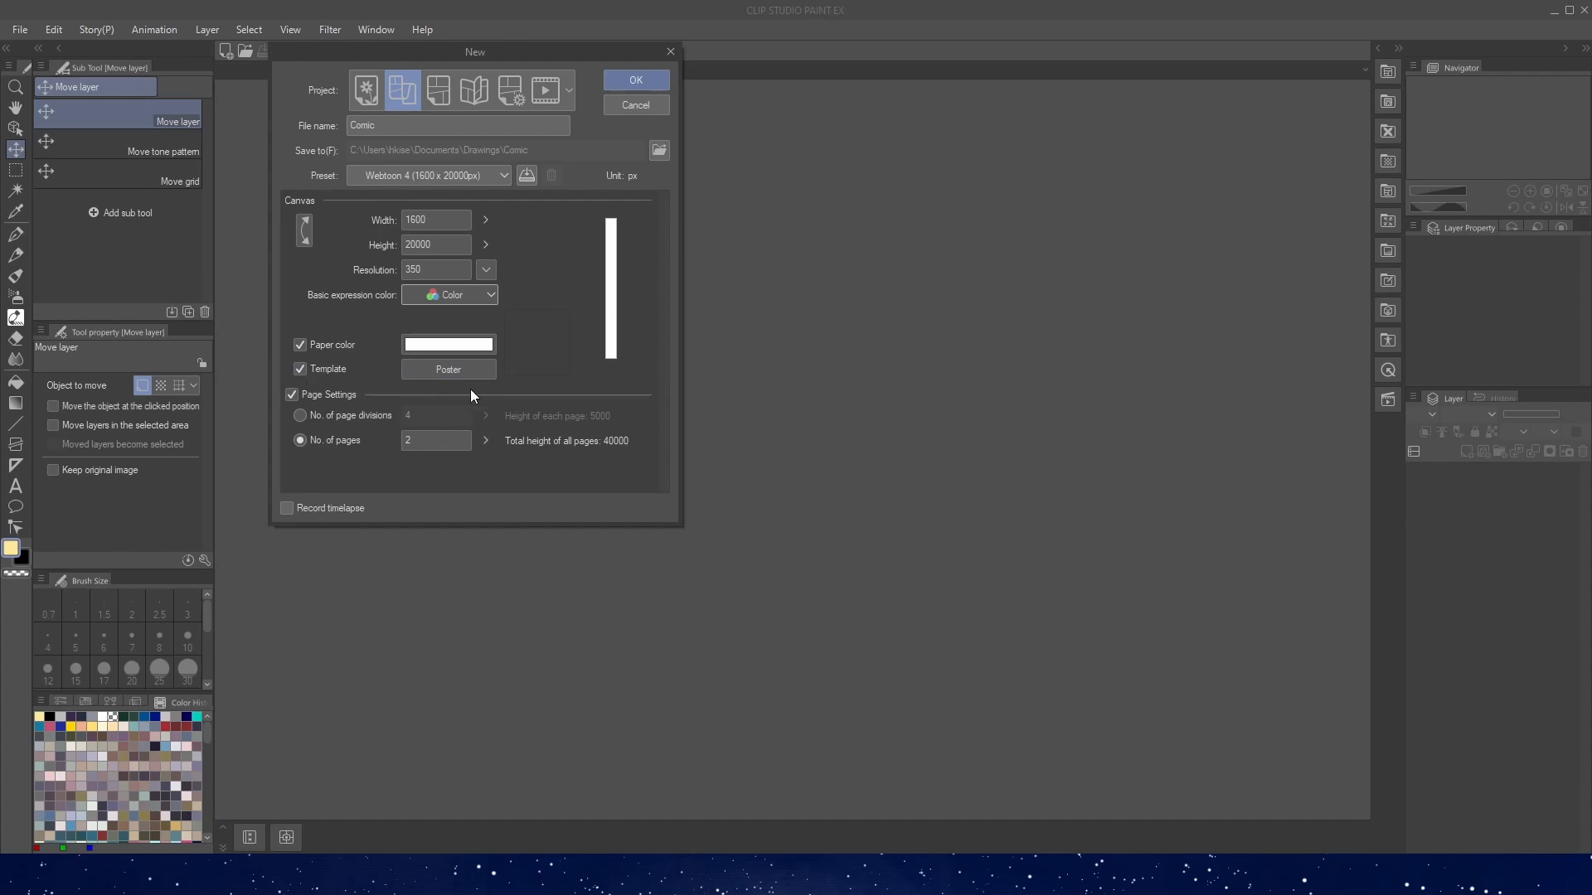
left_click(493, 375)
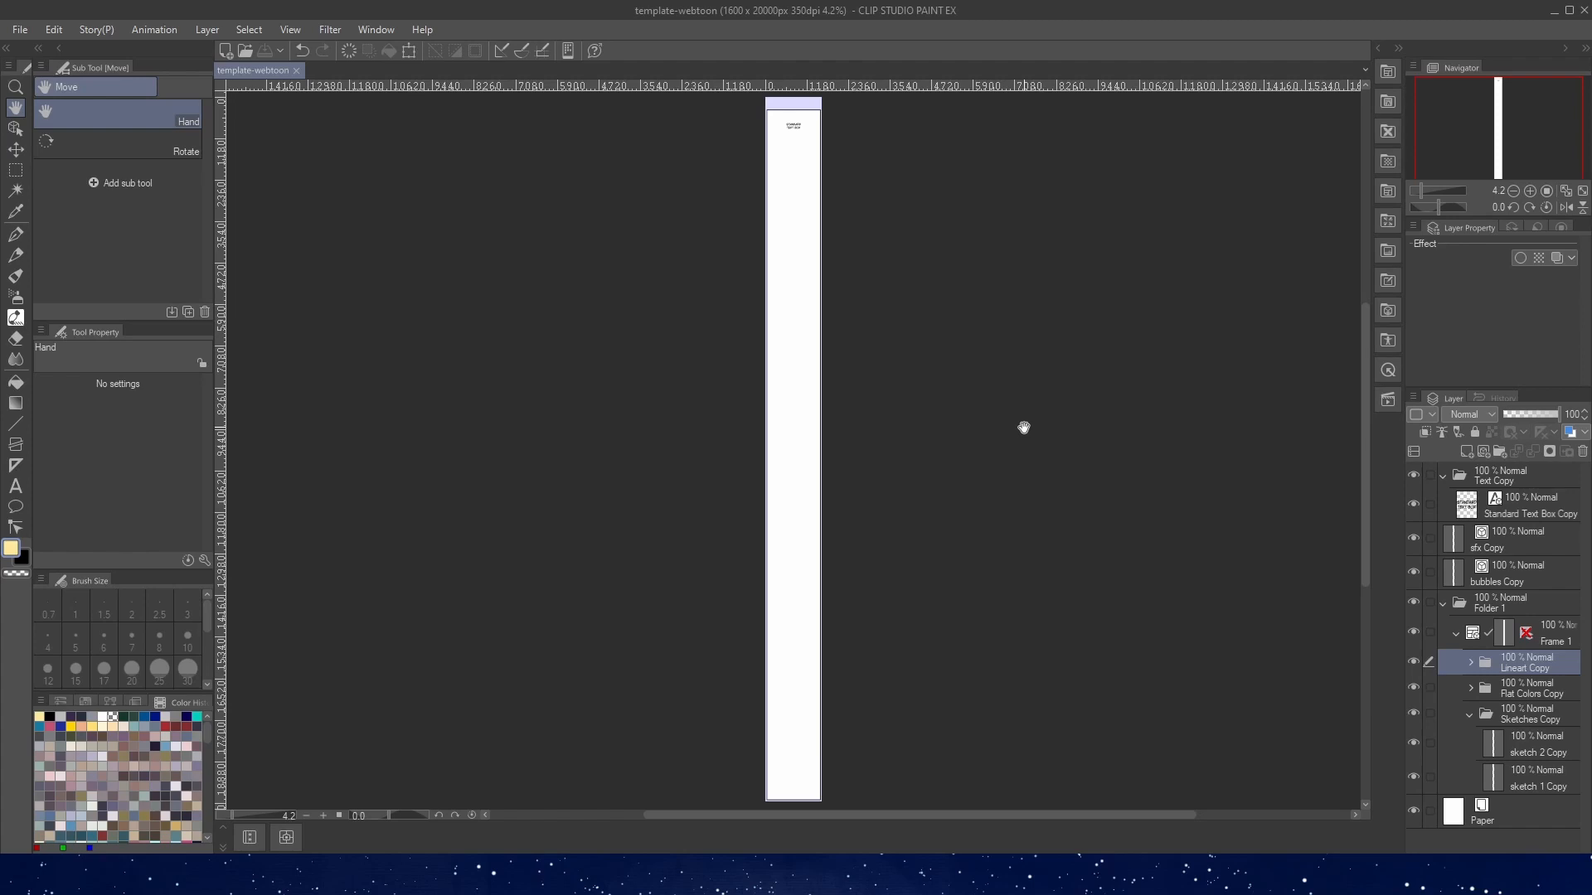
- Register the open webtoon page as a layer template material named "webtoon", saved under Manga material > Framing template
left_click(55, 30)
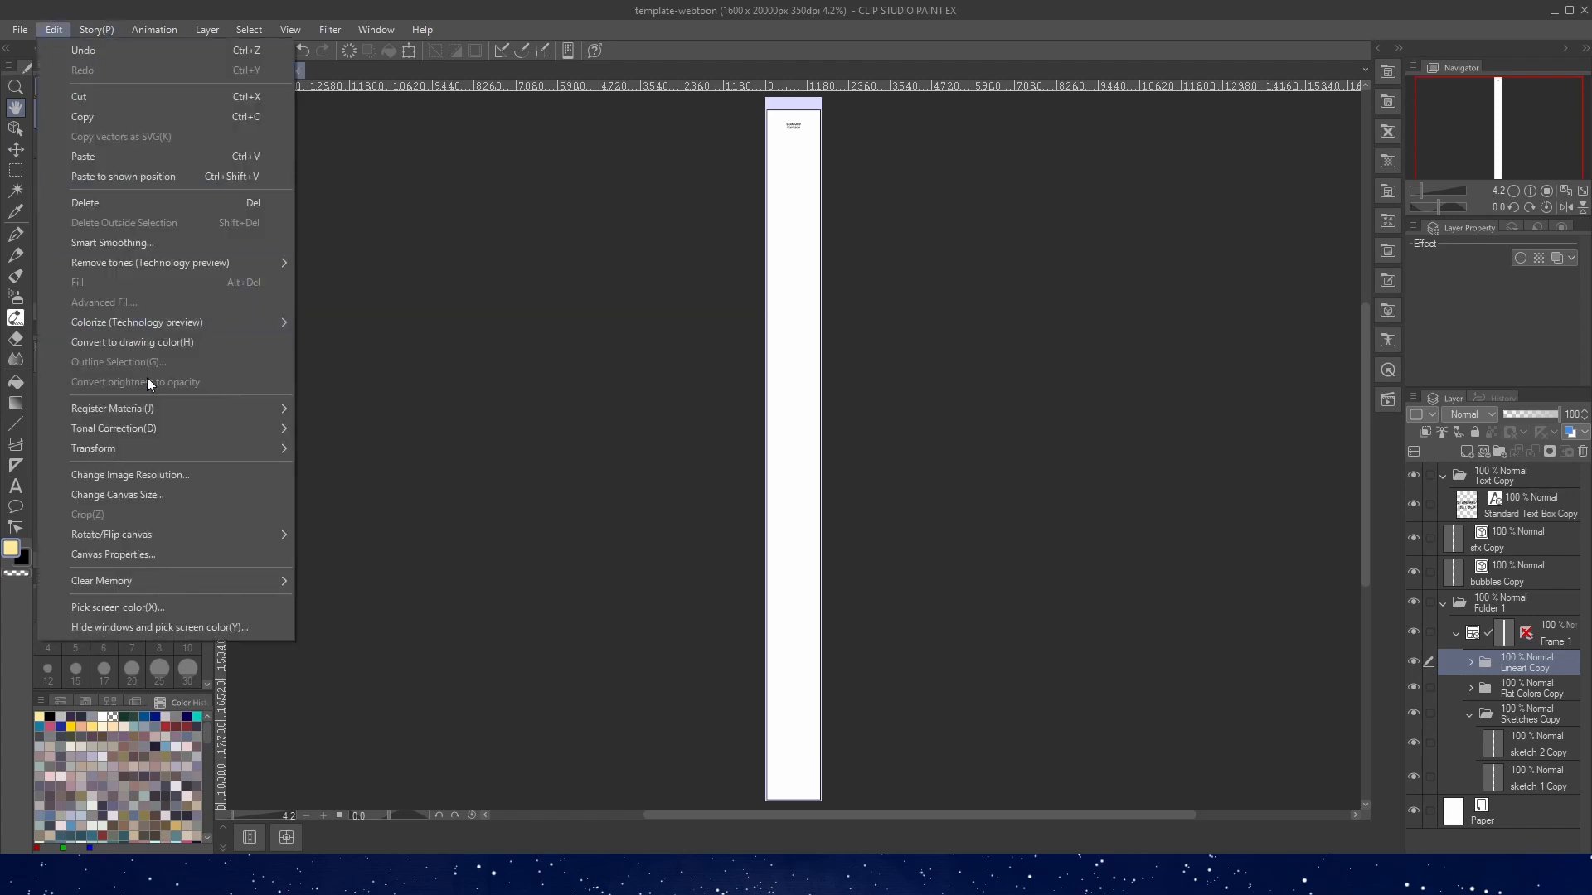
left_click(334, 435)
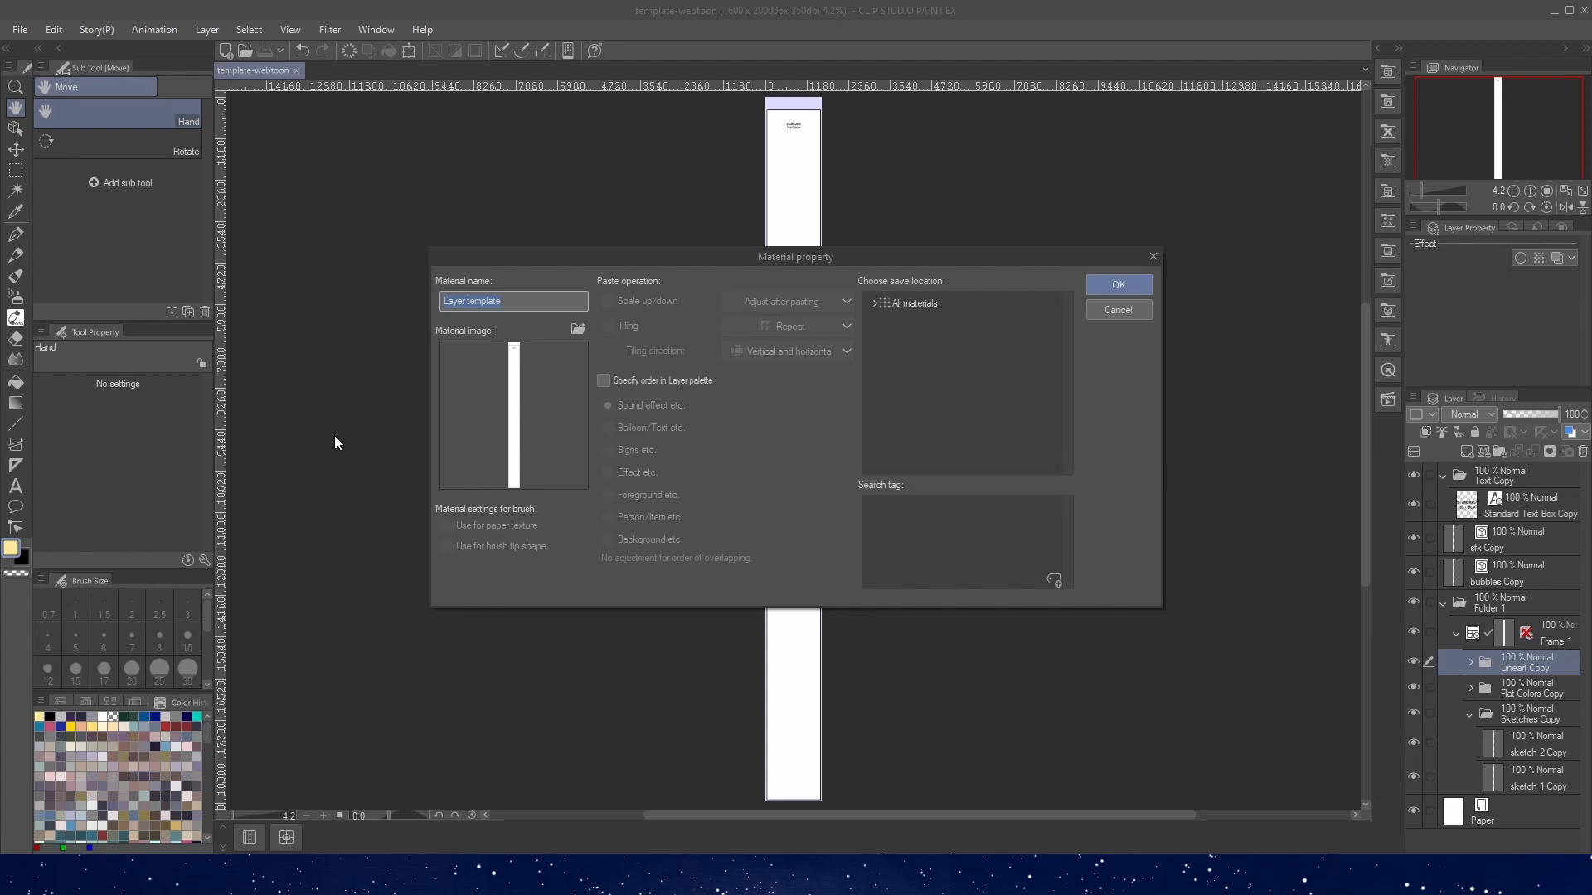
type("webtoon")
left_click(880, 311)
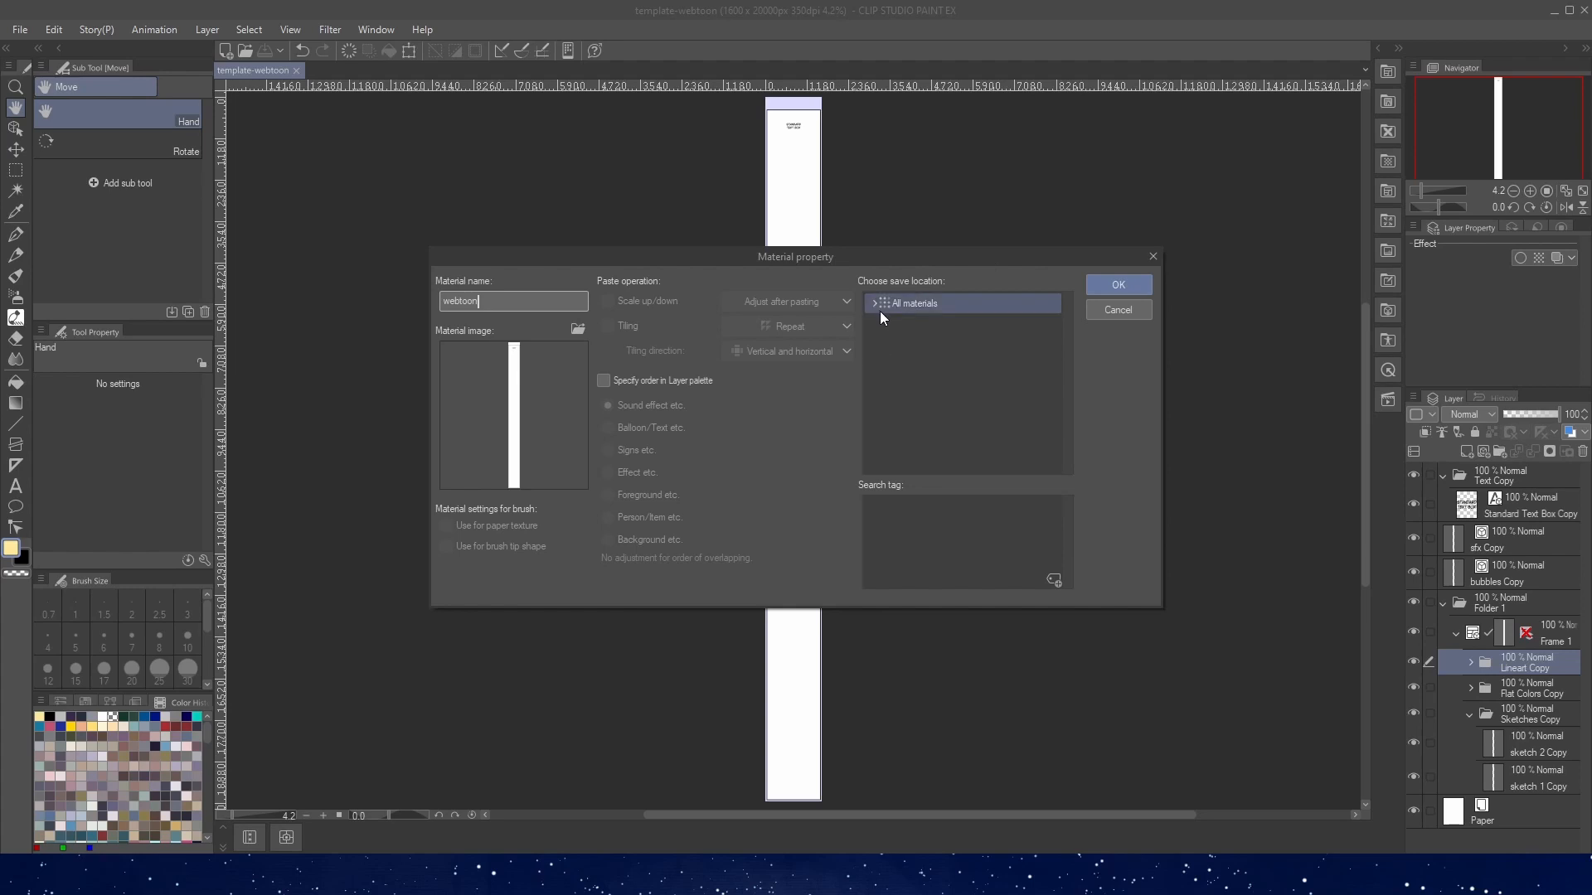
left_click(873, 304)
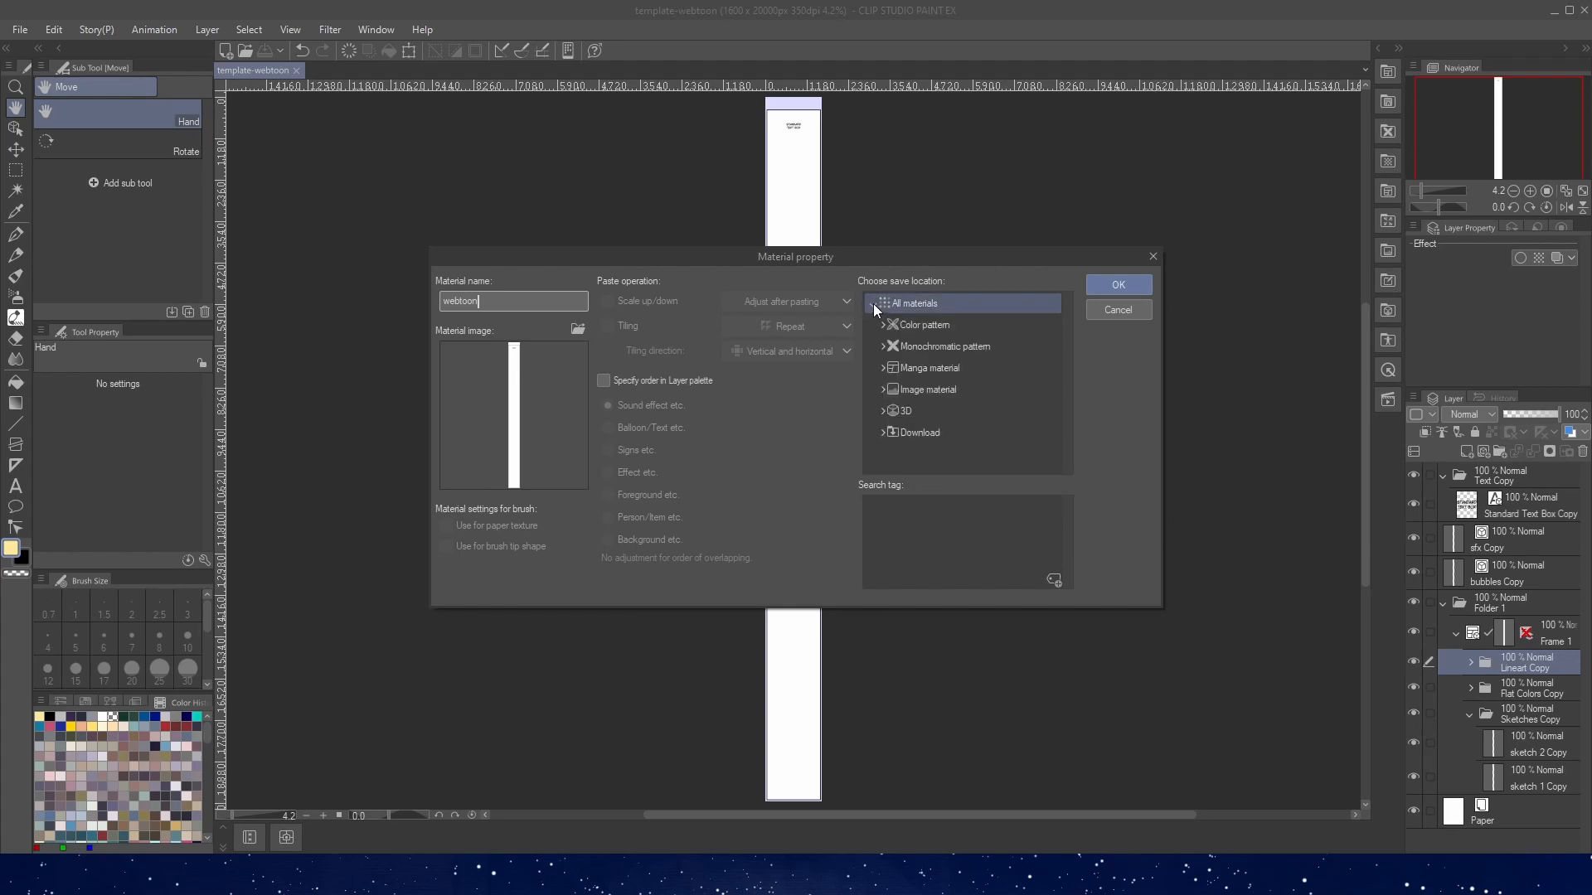
left_click(884, 370)
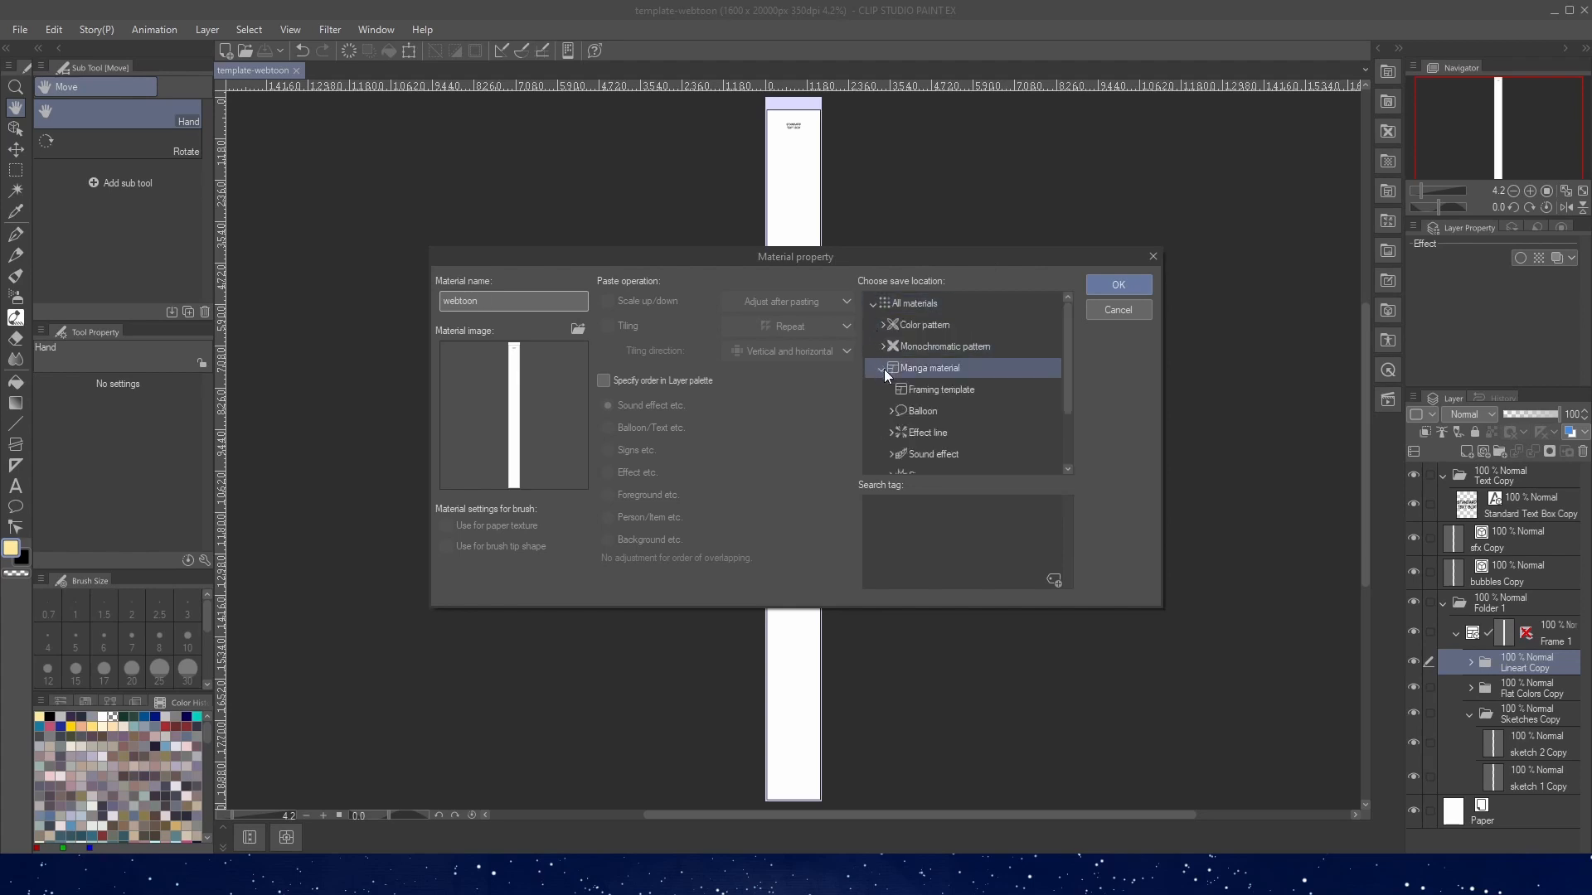
left_click(956, 390)
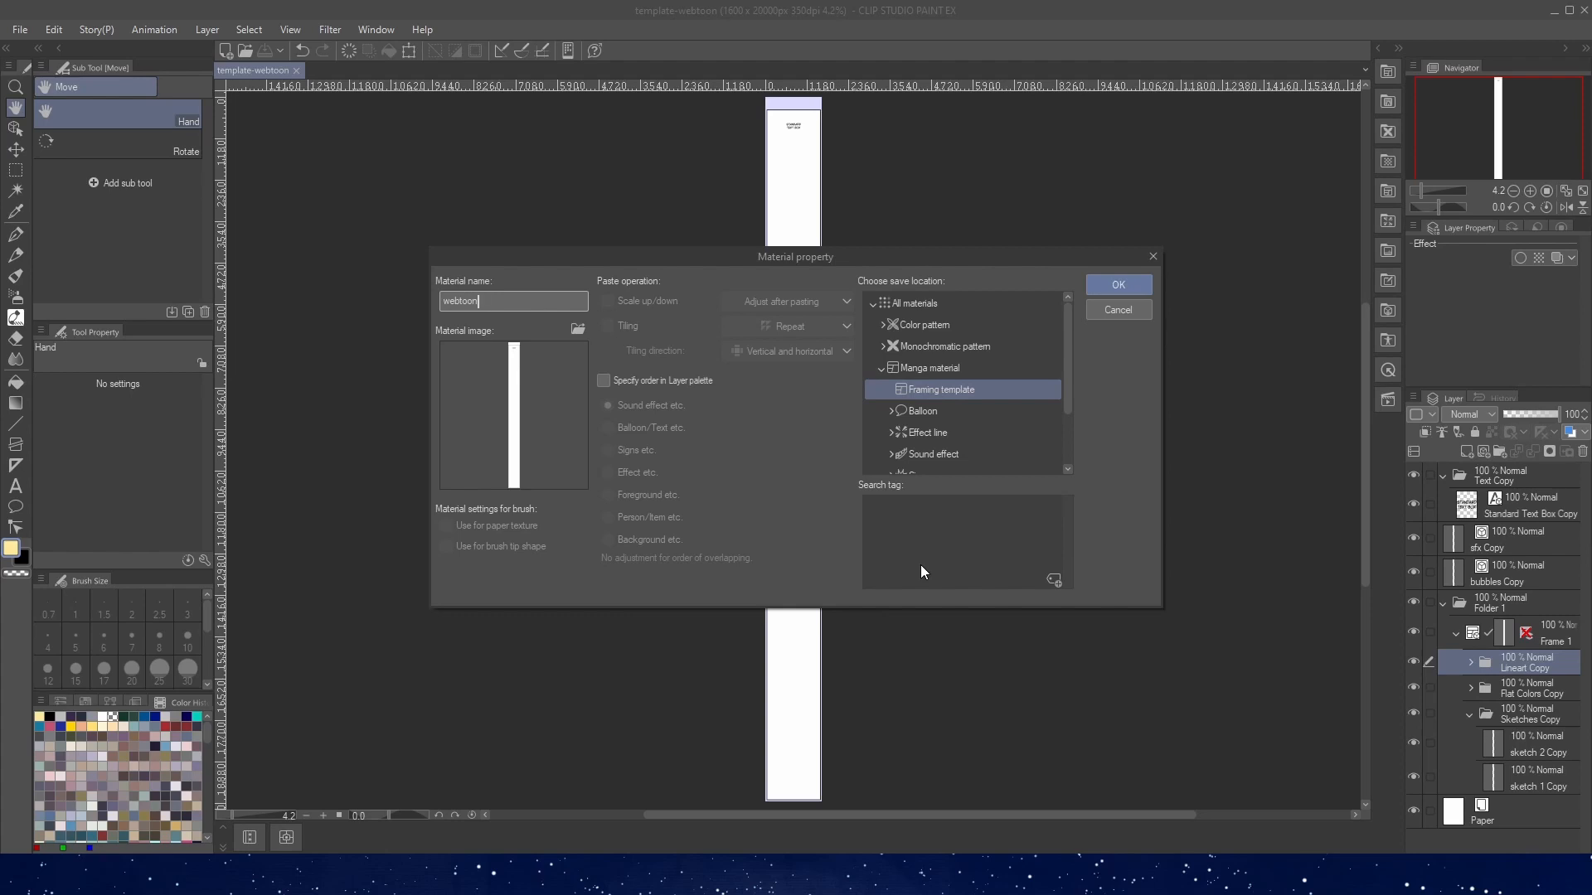
- Add the search tag "template" to the material and confirm its registration
left_click(1053, 579)
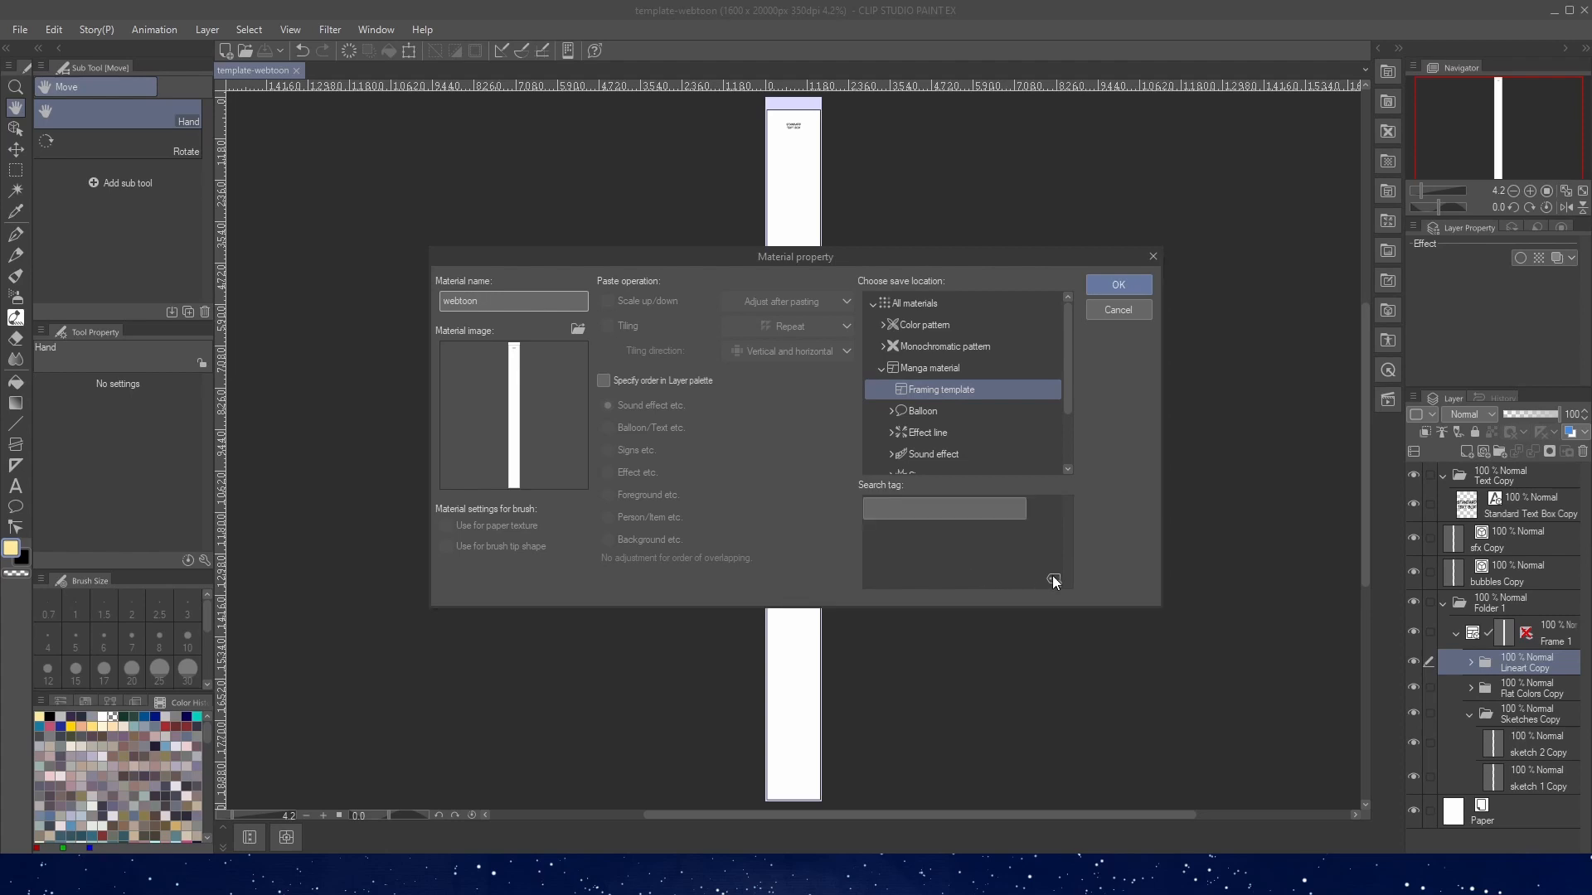
type("template")
key("Return")
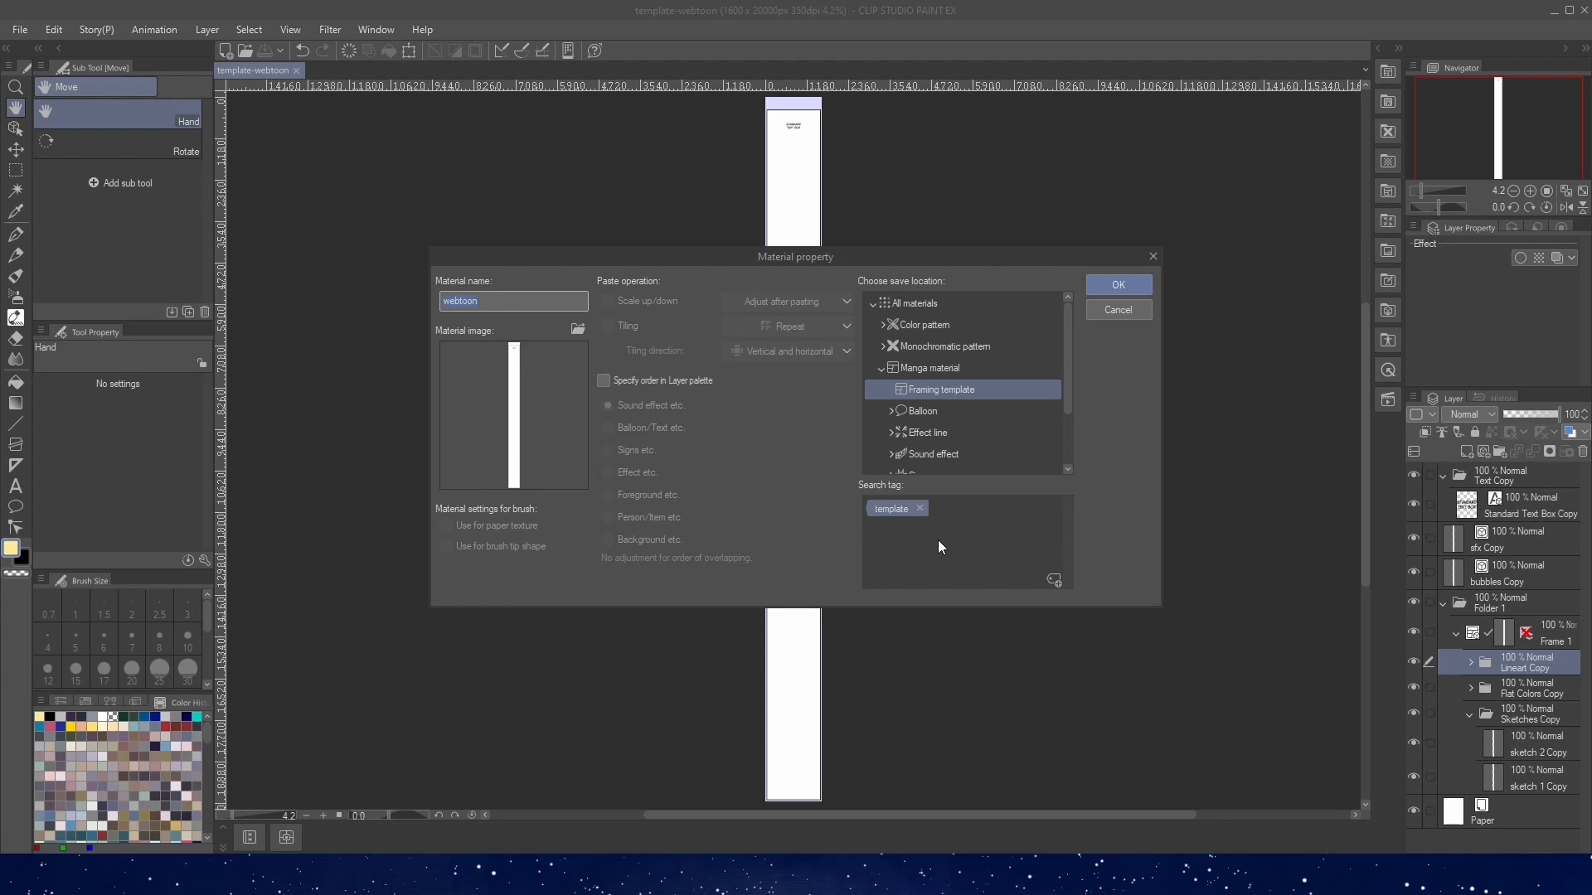
left_click(1118, 284)
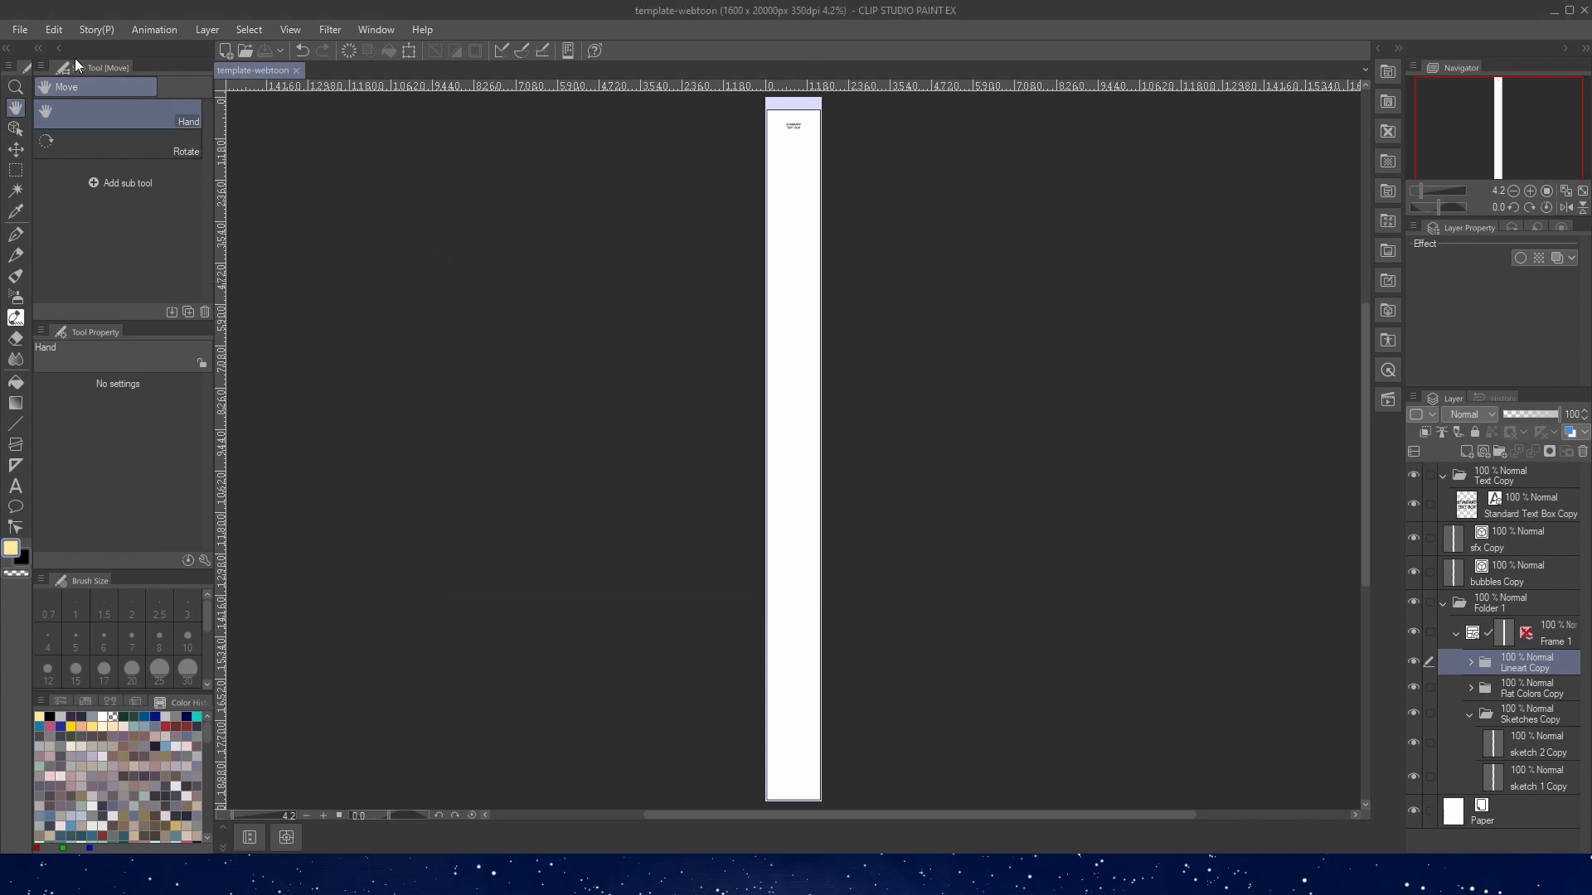
- Start a new webtoon project and assign the "webtoon" layer template to it
left_click(20, 31)
left_click(27, 46)
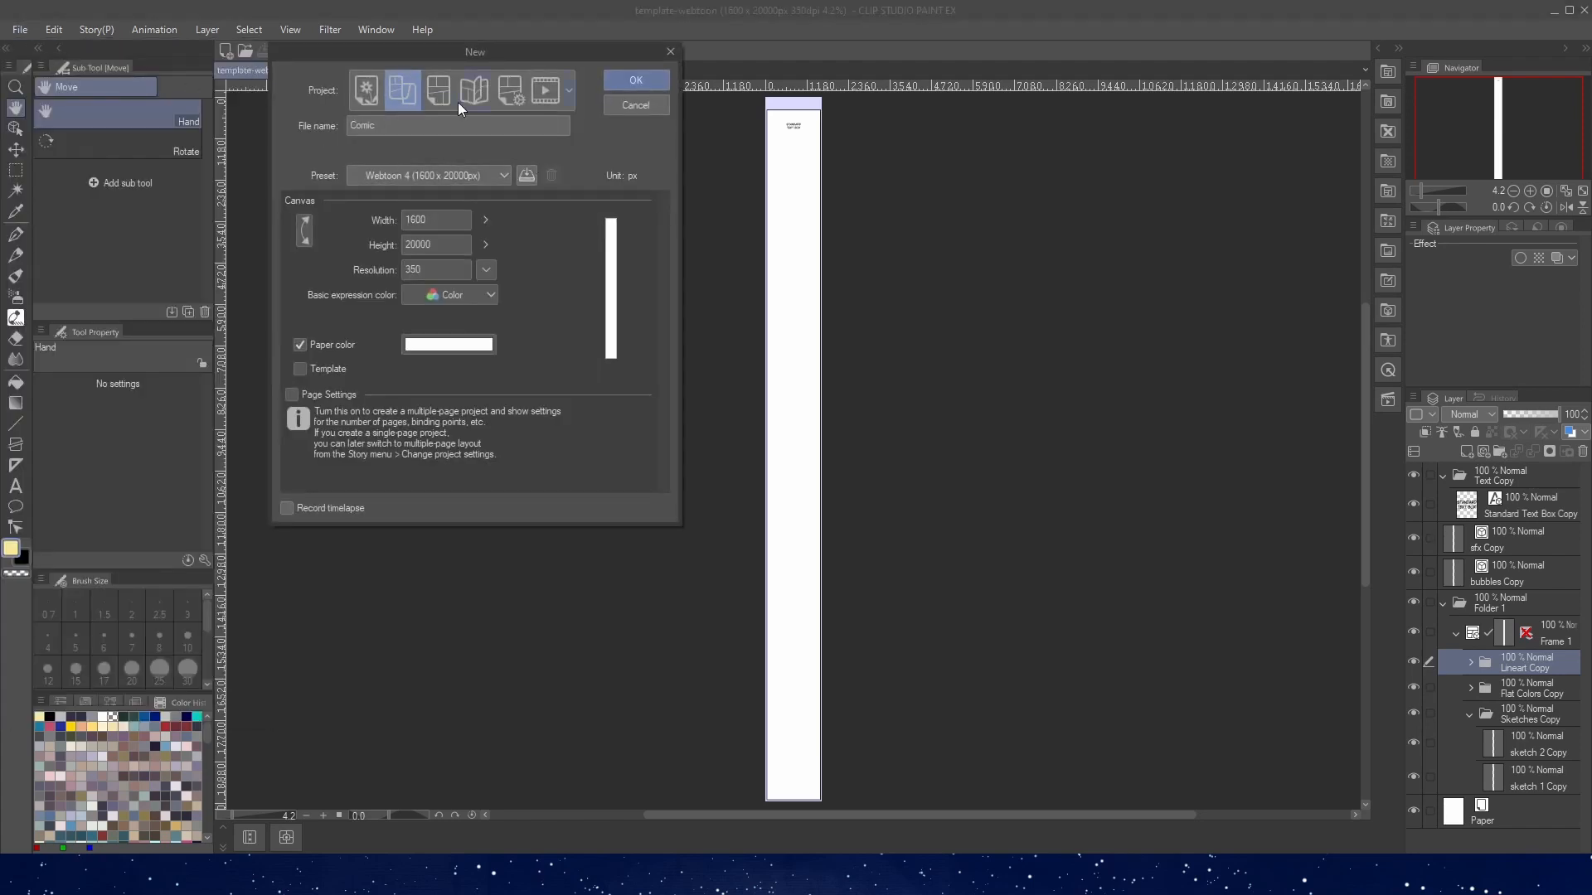
left_click(301, 370)
left_click(431, 368)
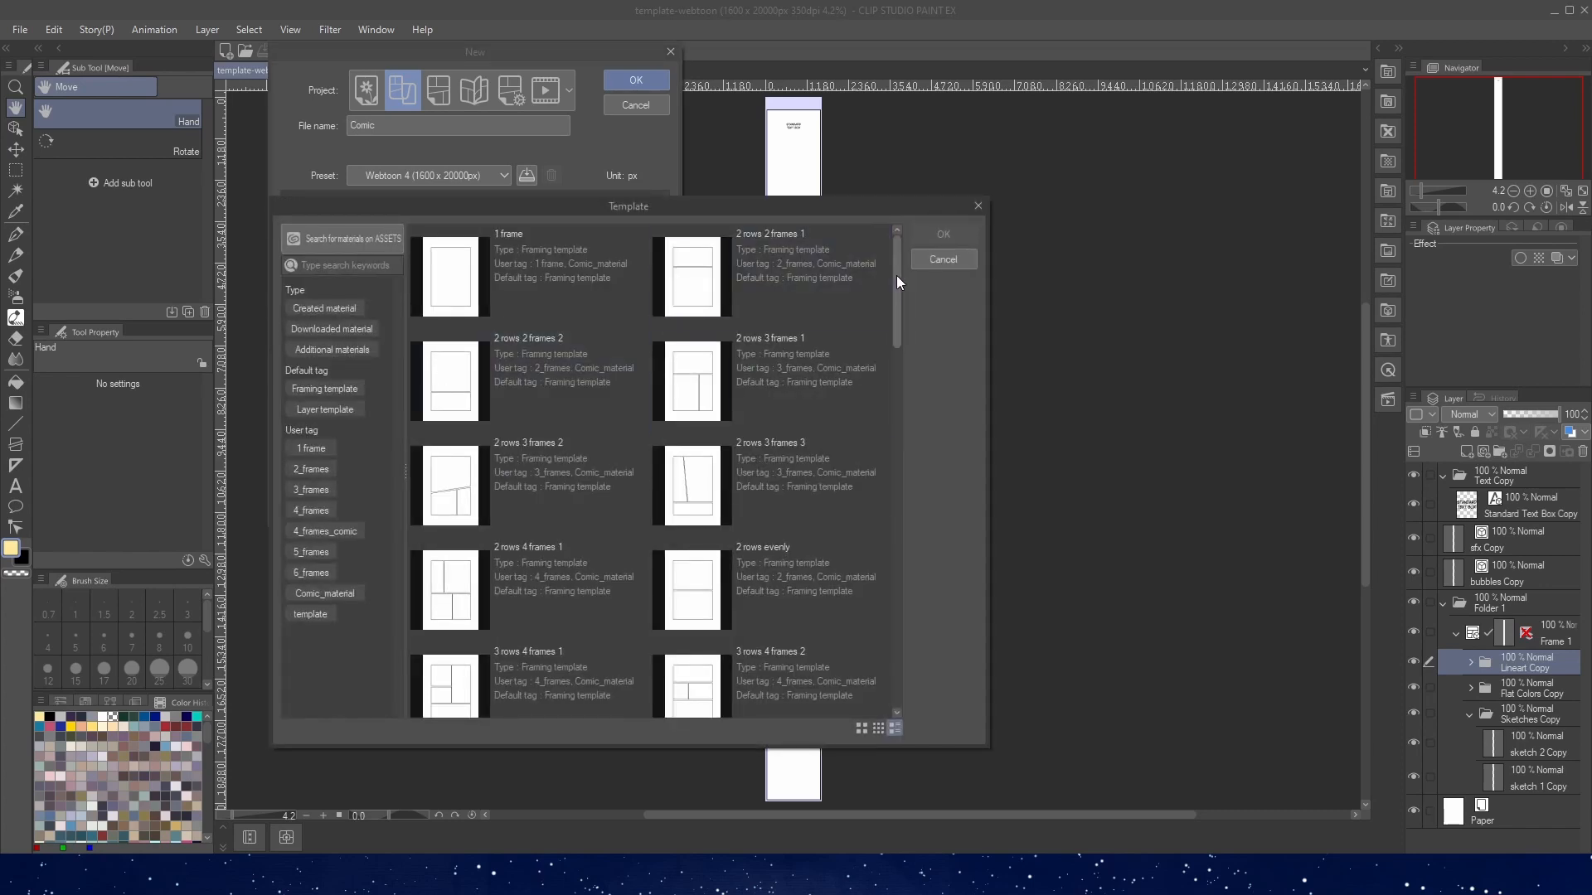
left_click_drag(896, 275, 893, 649)
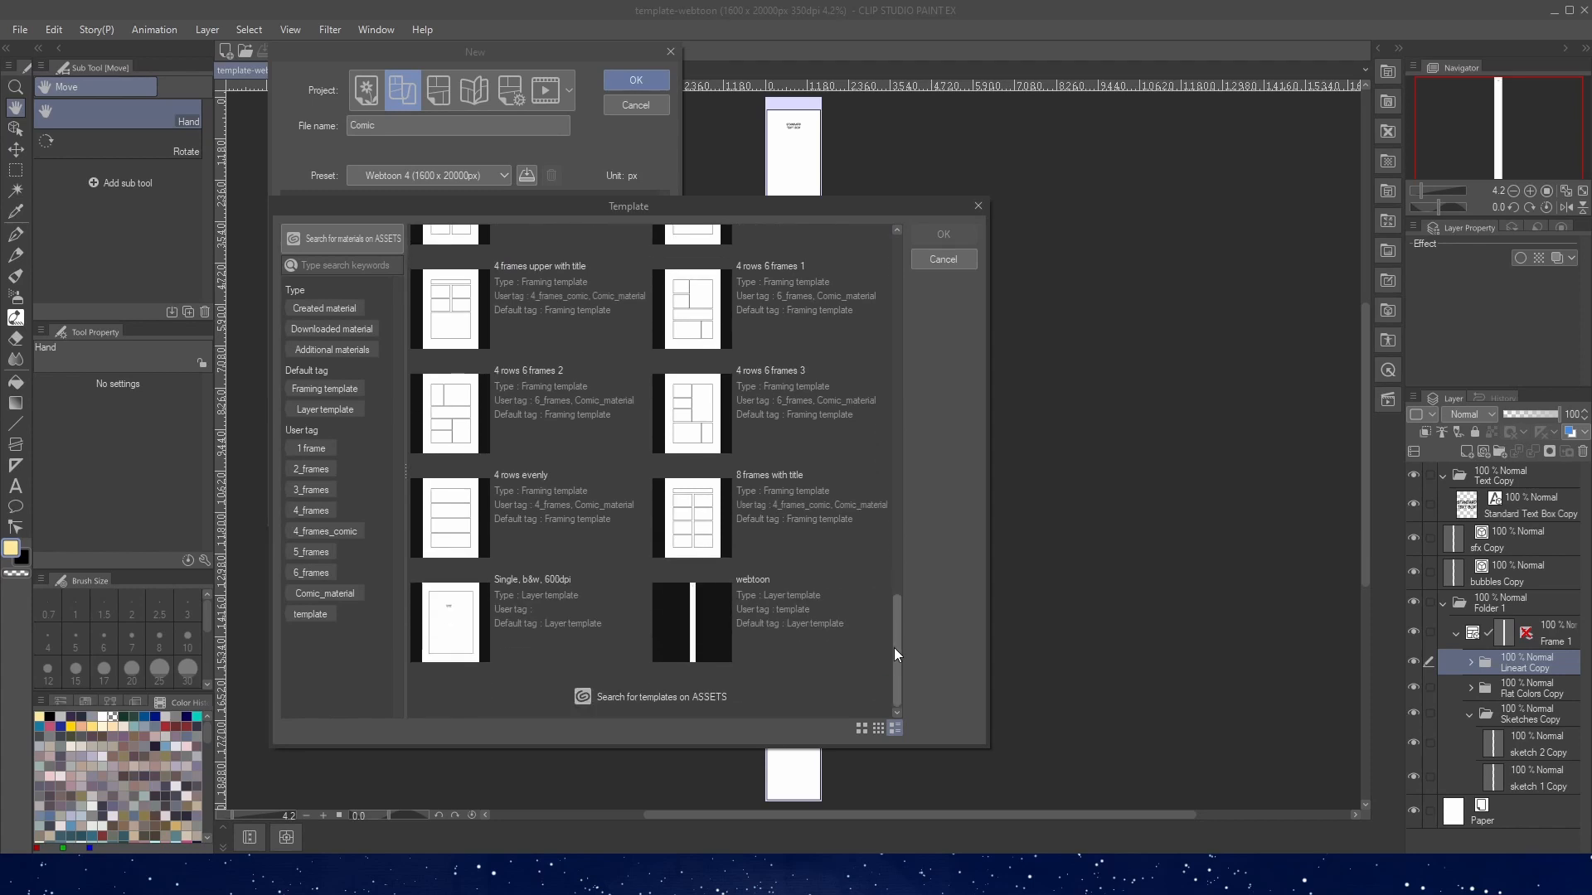
left_click(794, 619)
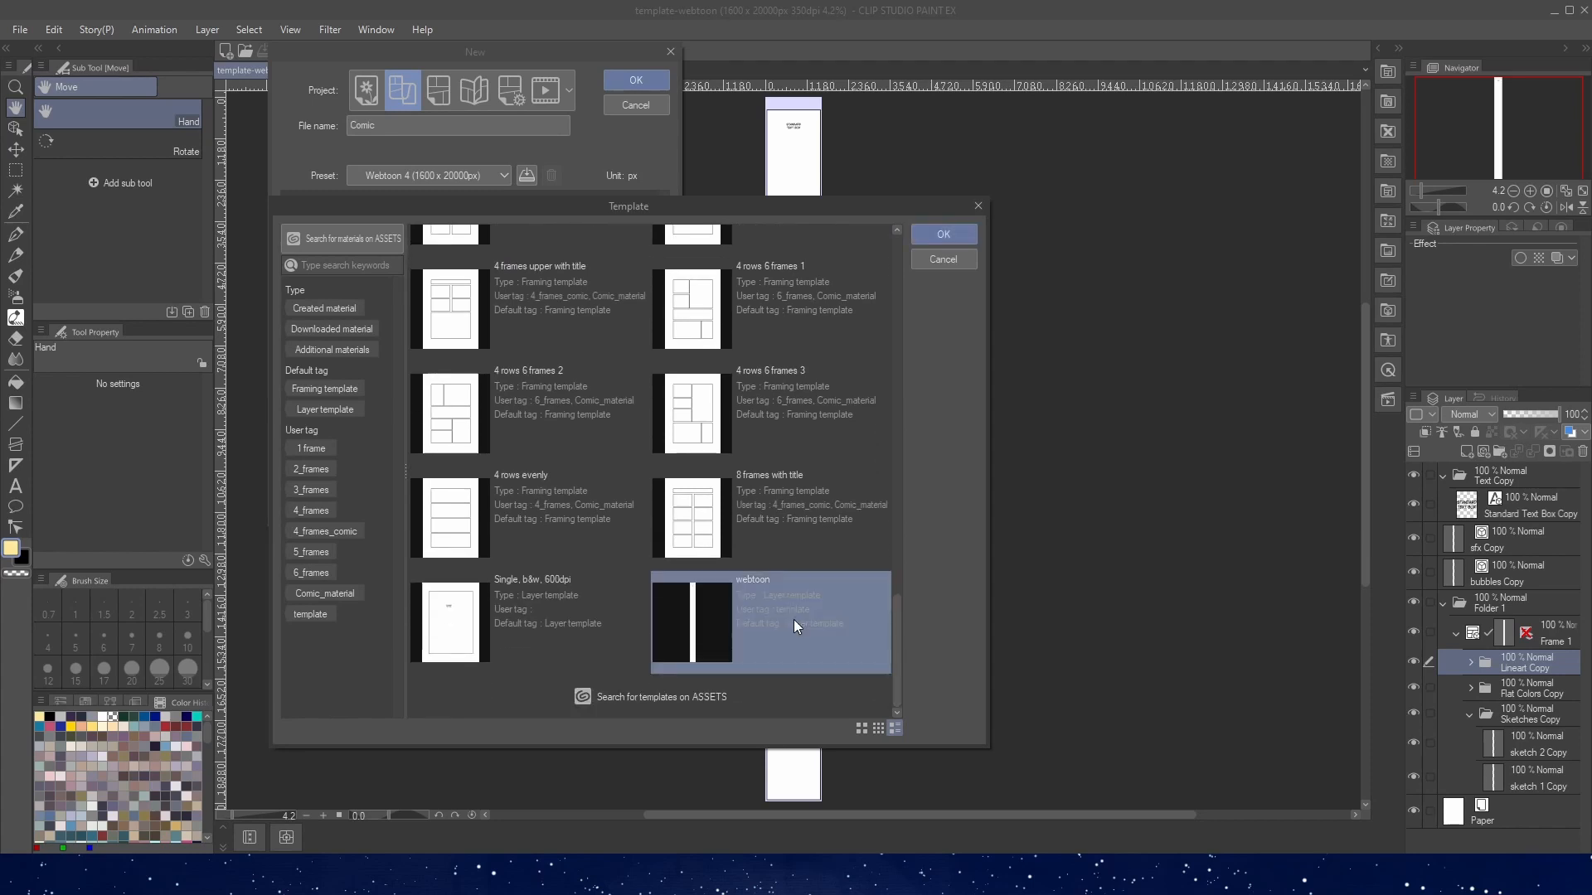
left_click(957, 236)
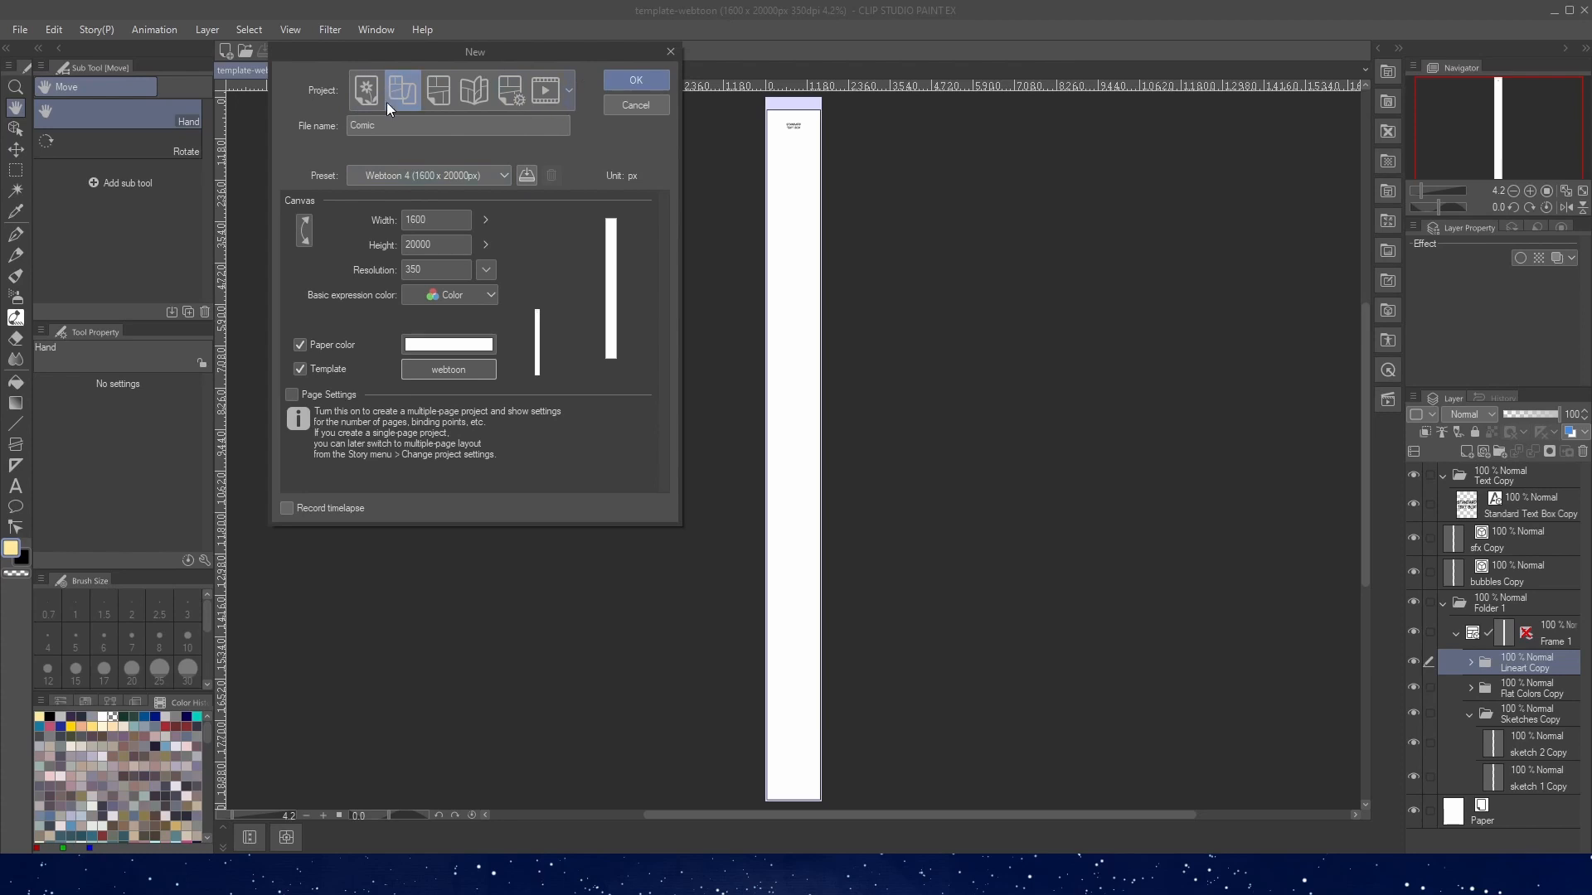
- Switch the new project to comic with the B4 Monochrome (600dpi) preset and B4 Size binding
left_click(442, 98)
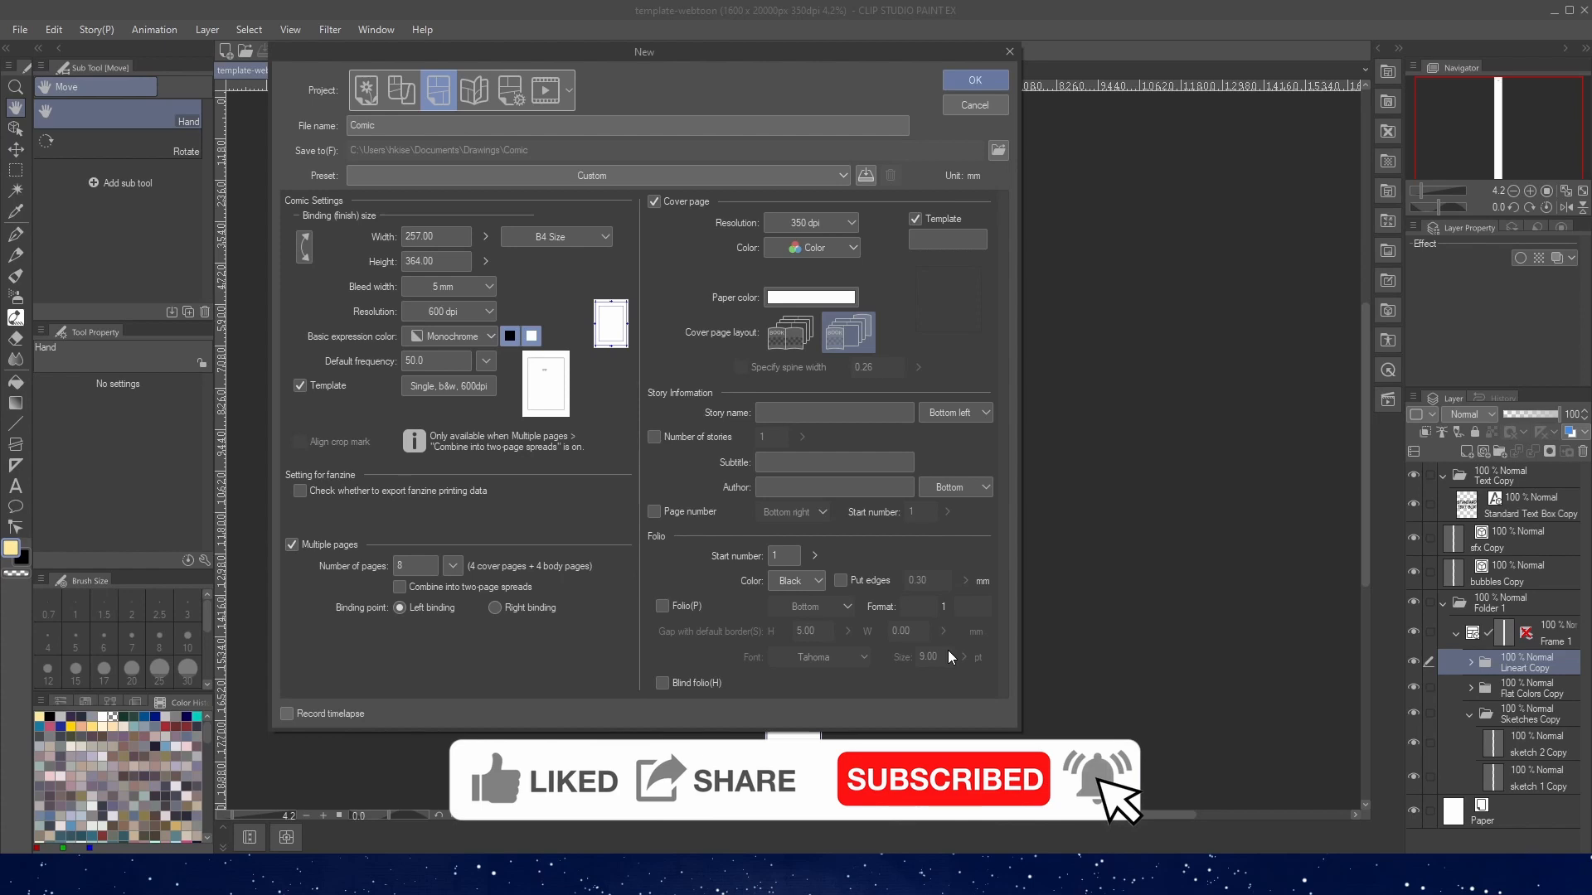
left_click(841, 176)
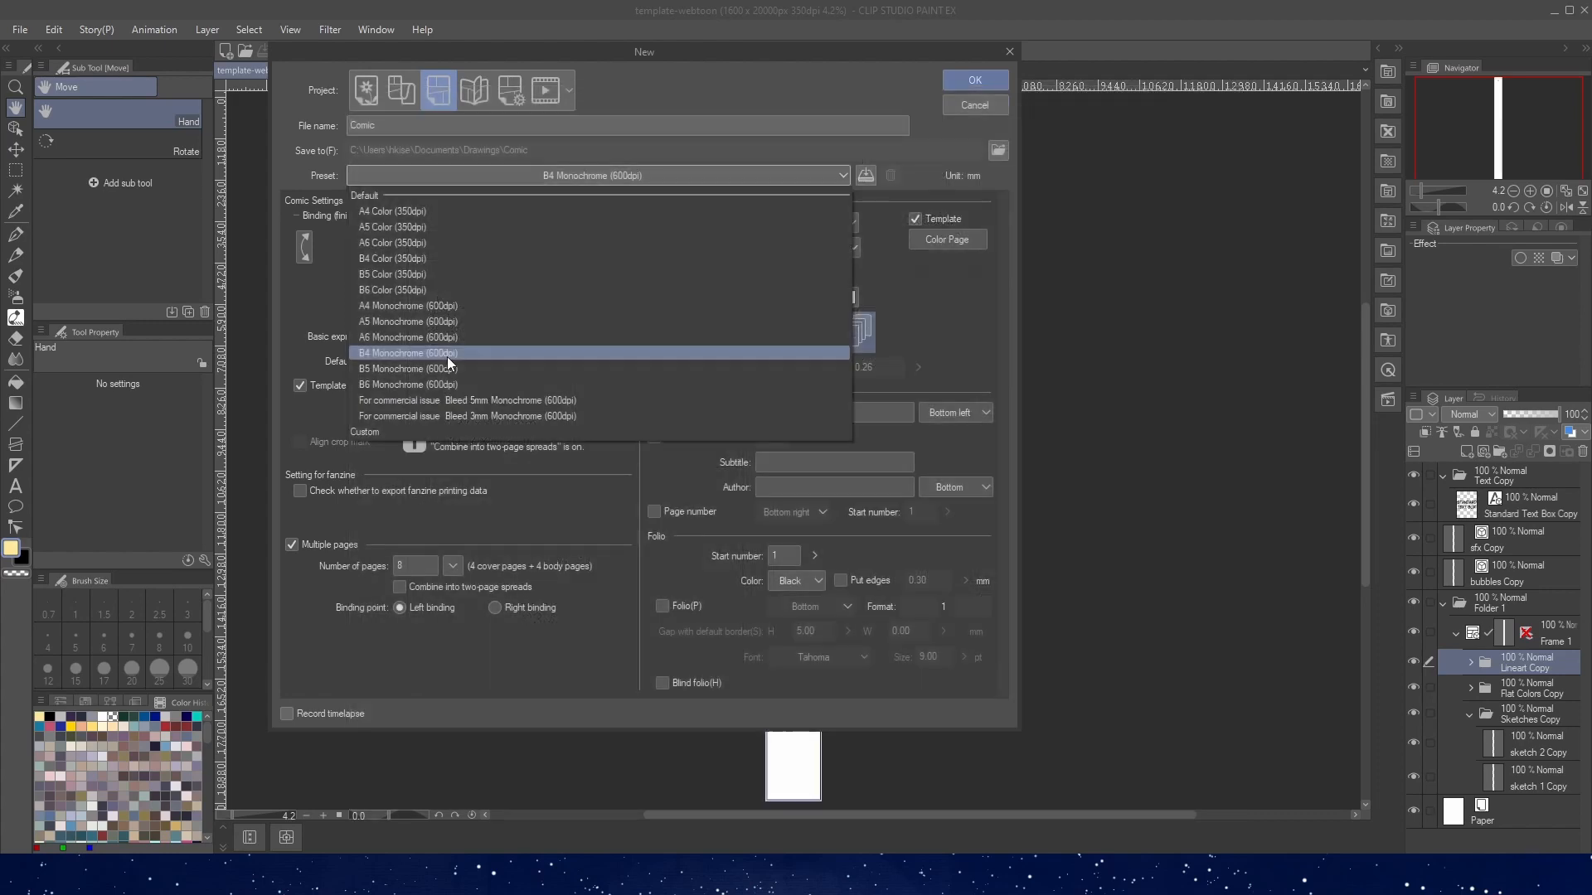
left_click(446, 356)
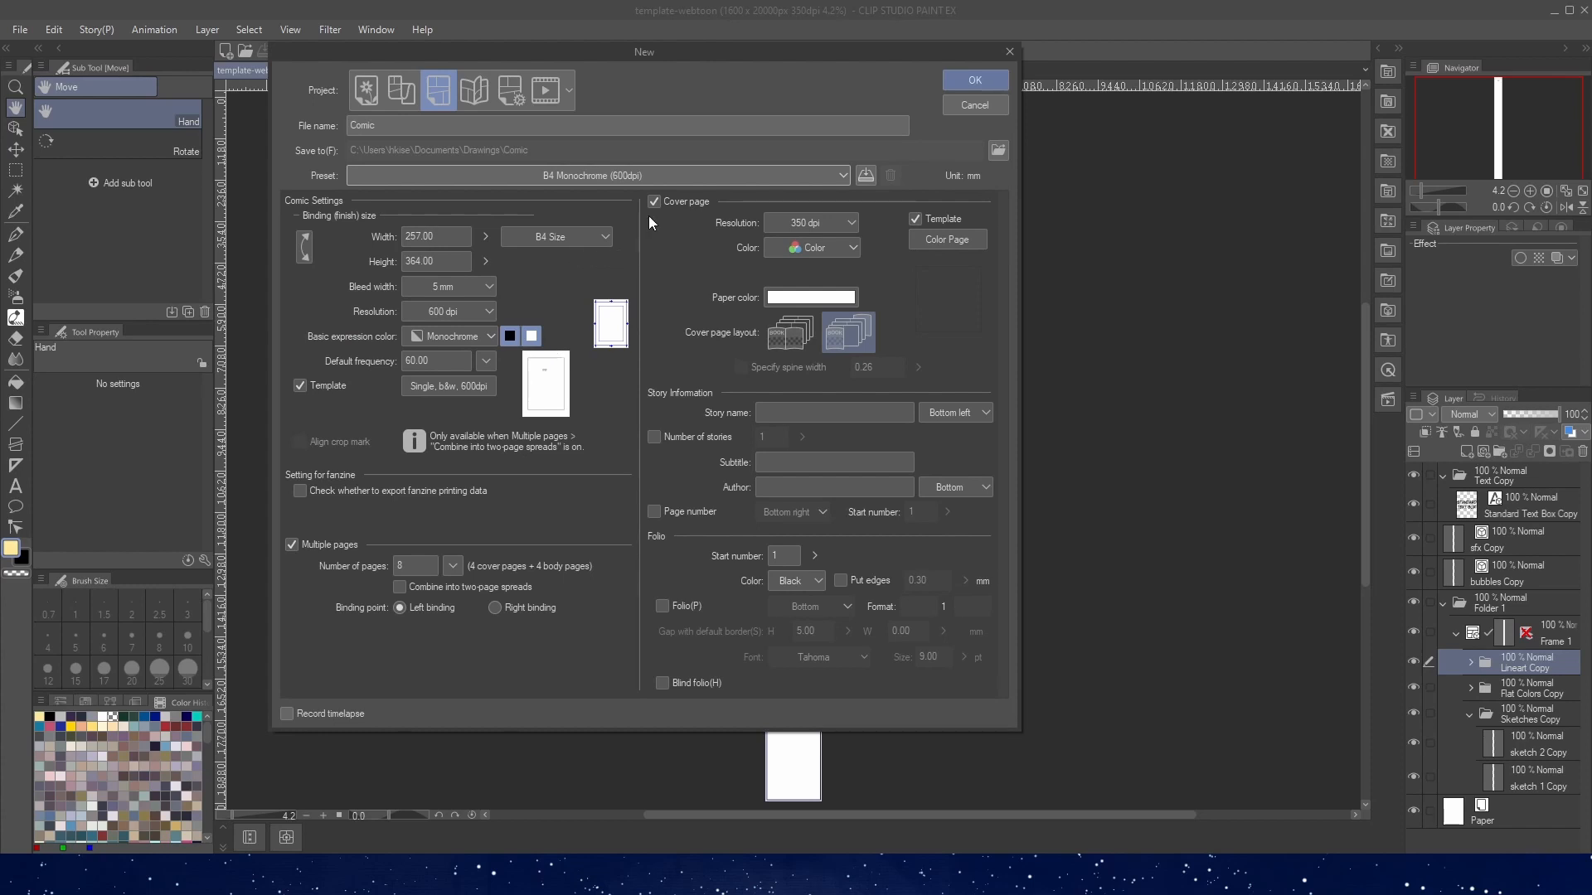
left_click(585, 237)
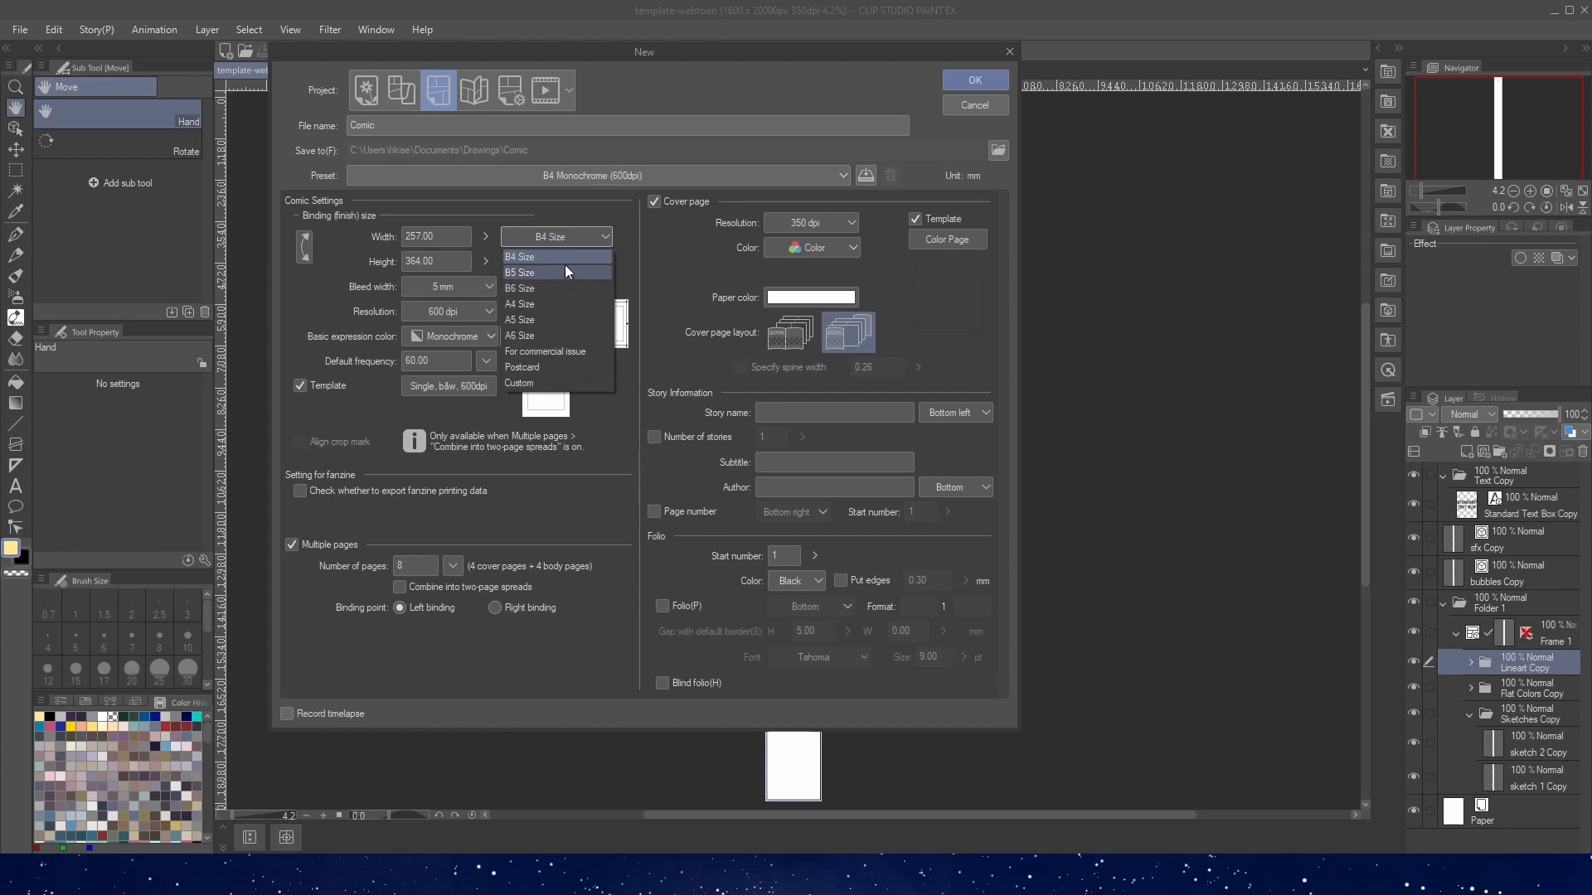
left_click(565, 261)
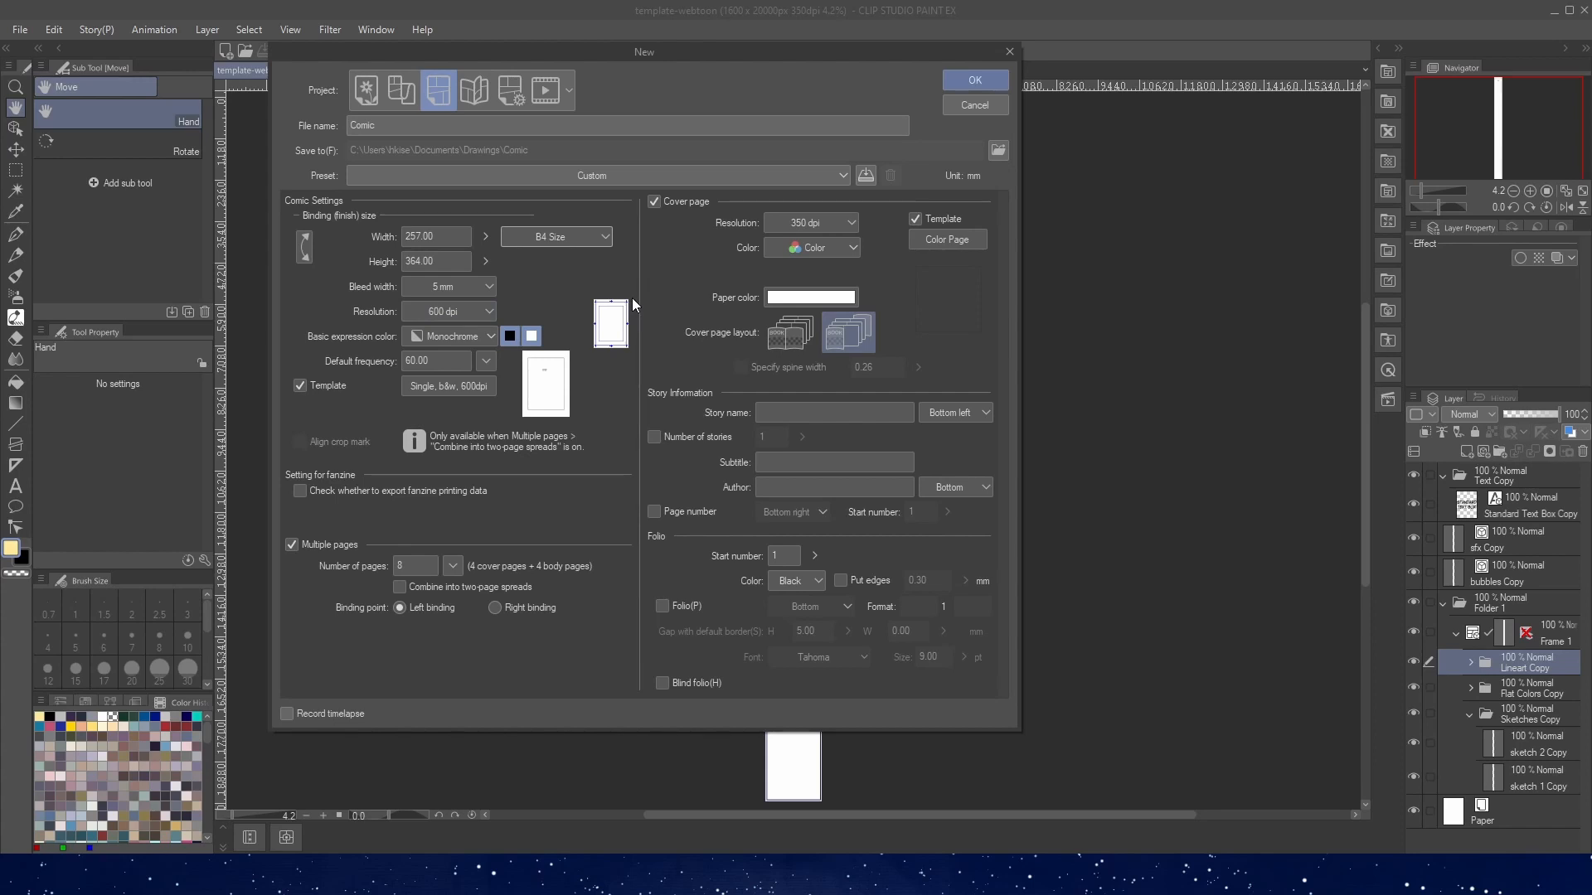
- Review the bleed width options and switch the project type to show all comic settings
left_click(434, 286)
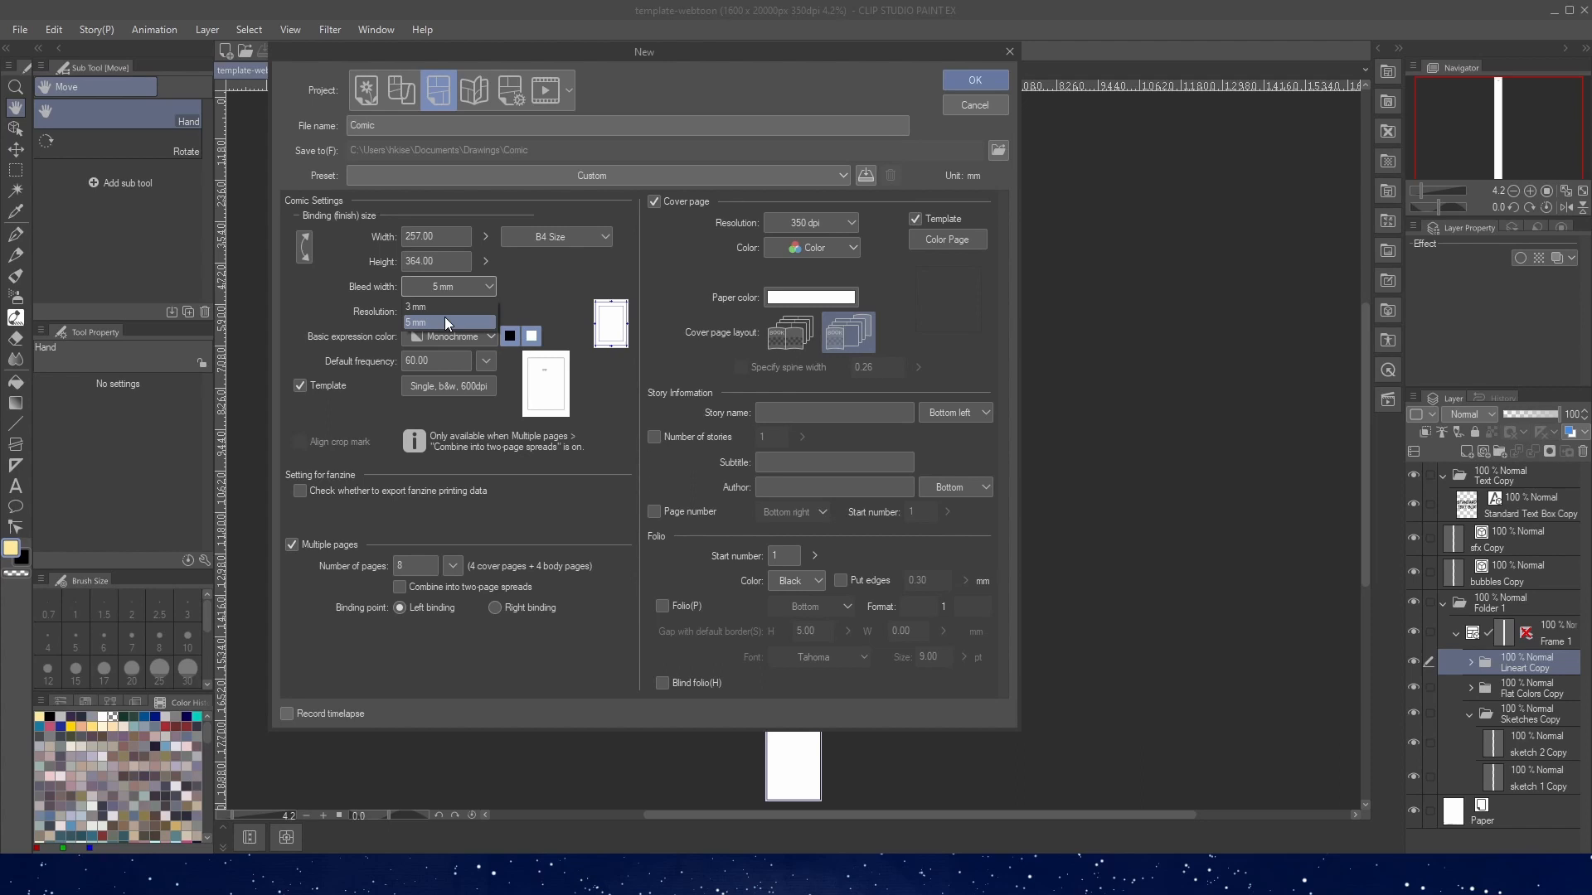
left_click(501, 85)
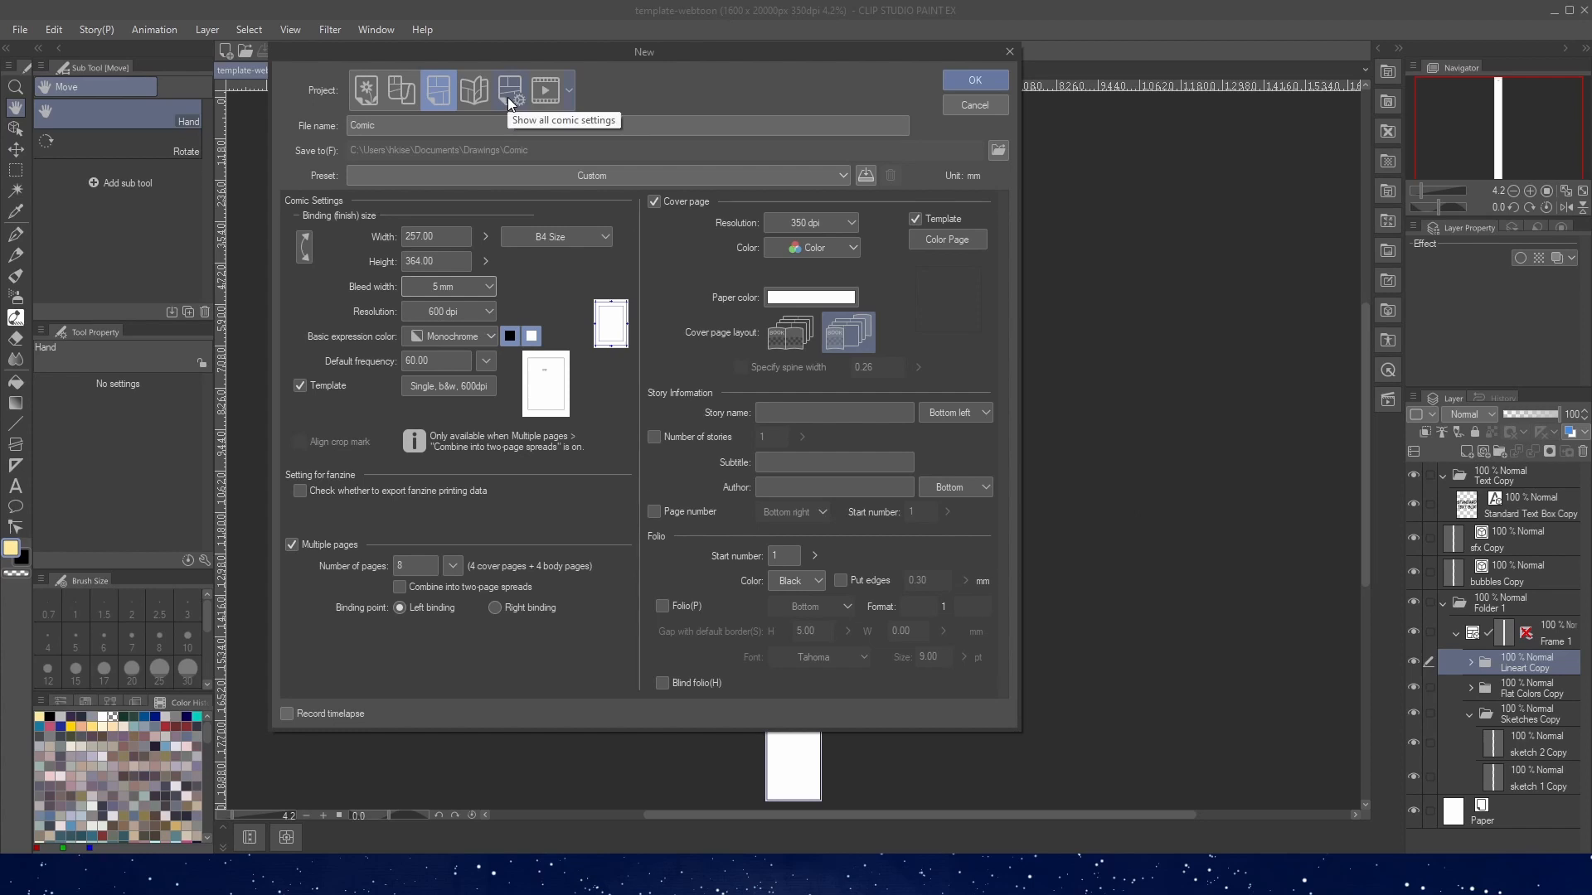
left_click(508, 97)
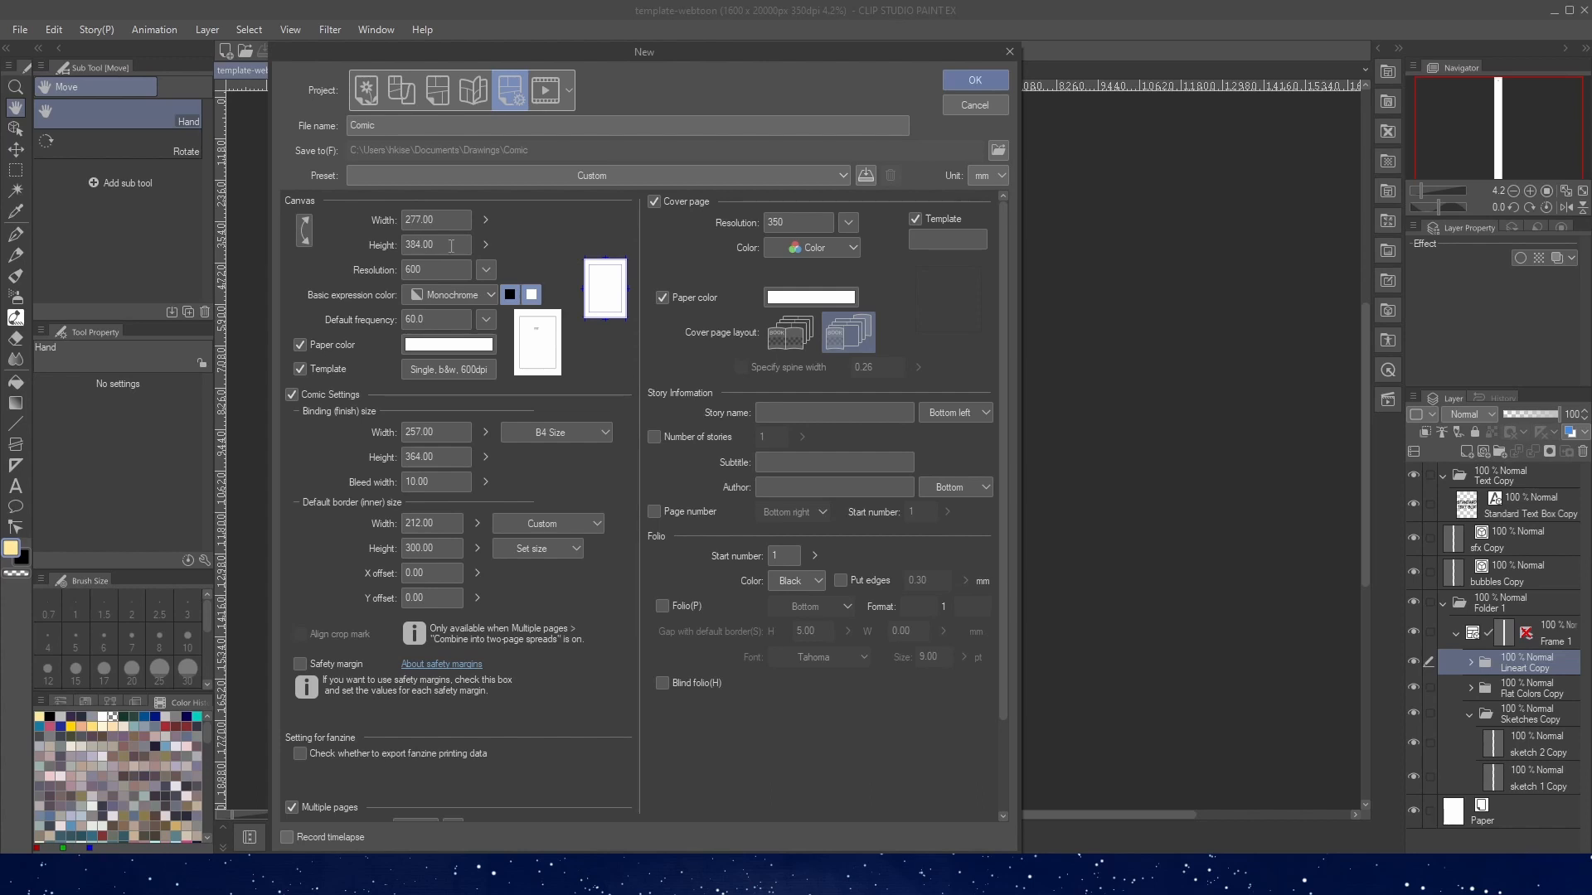
- Set the comic canvas's basic expression color to Monochrome and its resolution to 600 dpi
left_click(470, 300)
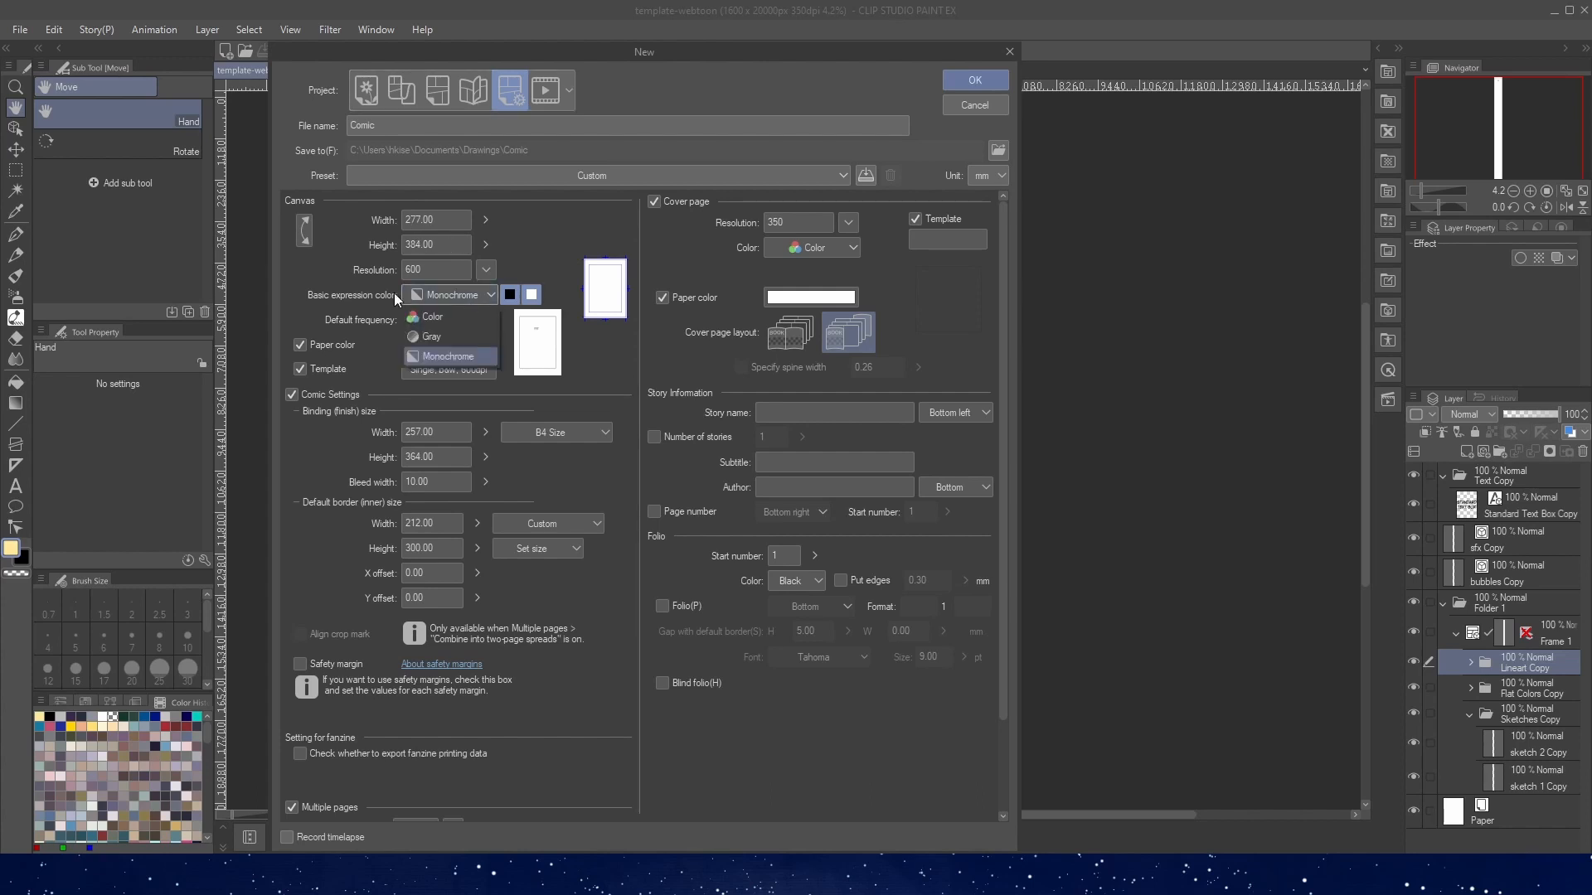
left_click(439, 356)
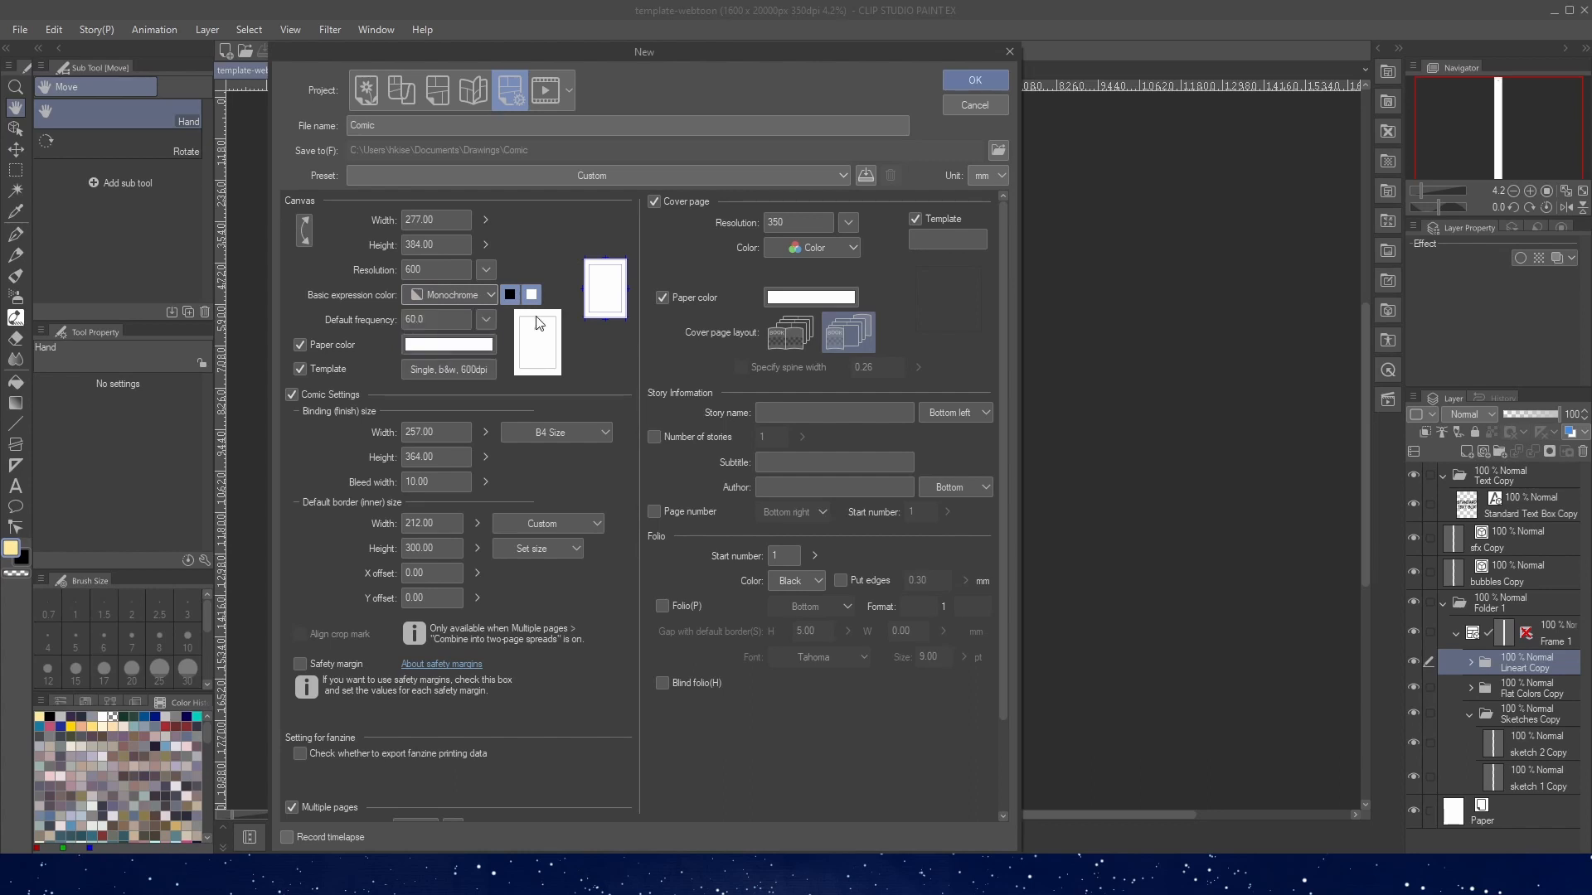
left_click(486, 270)
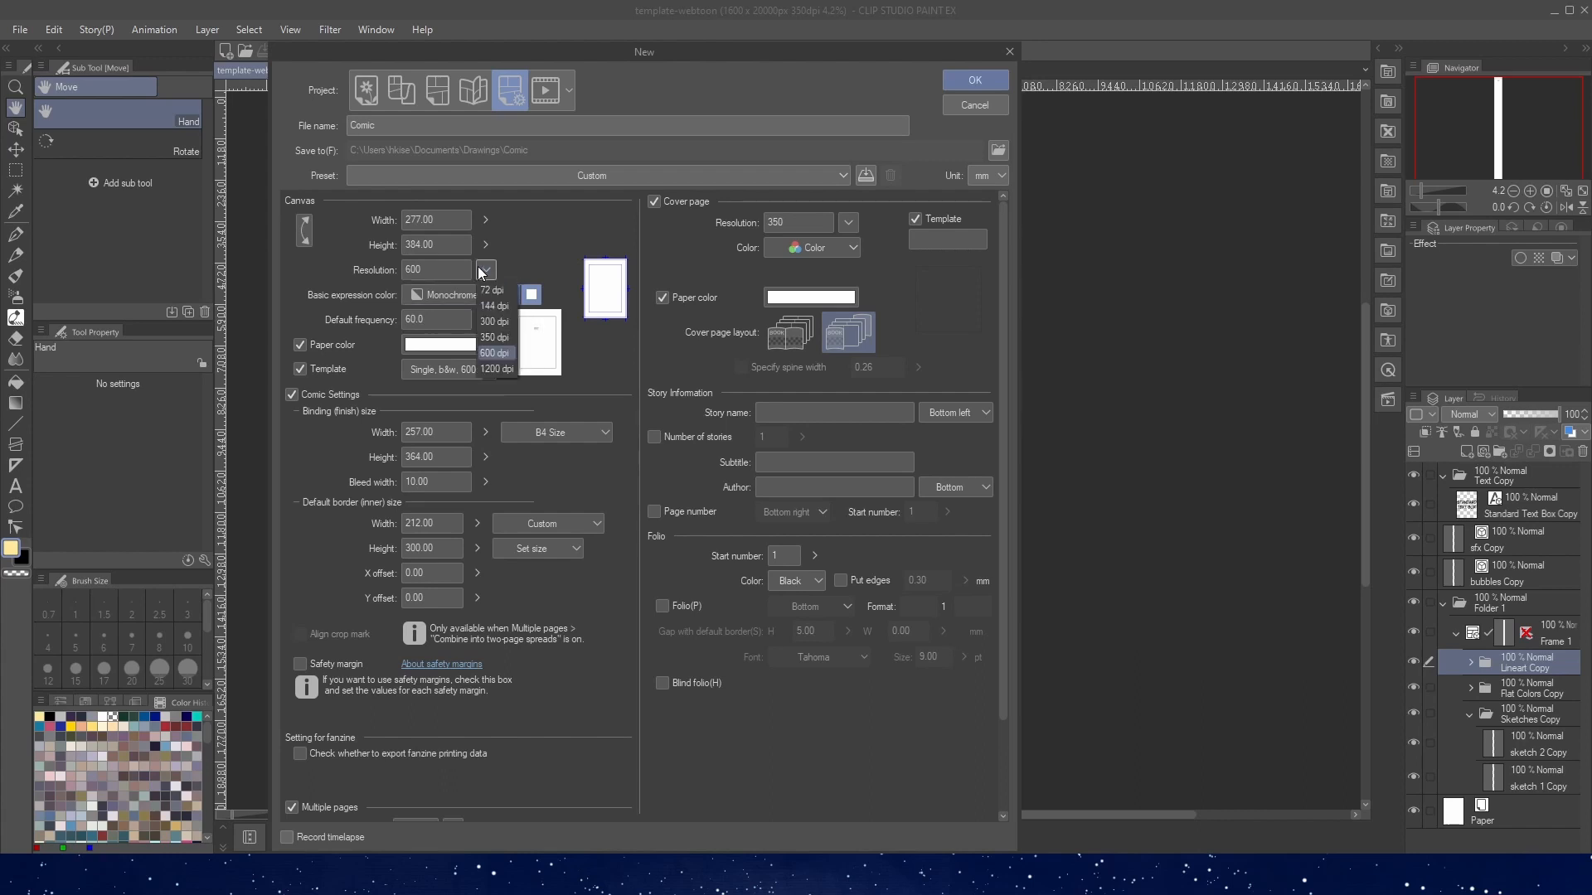
left_click(507, 353)
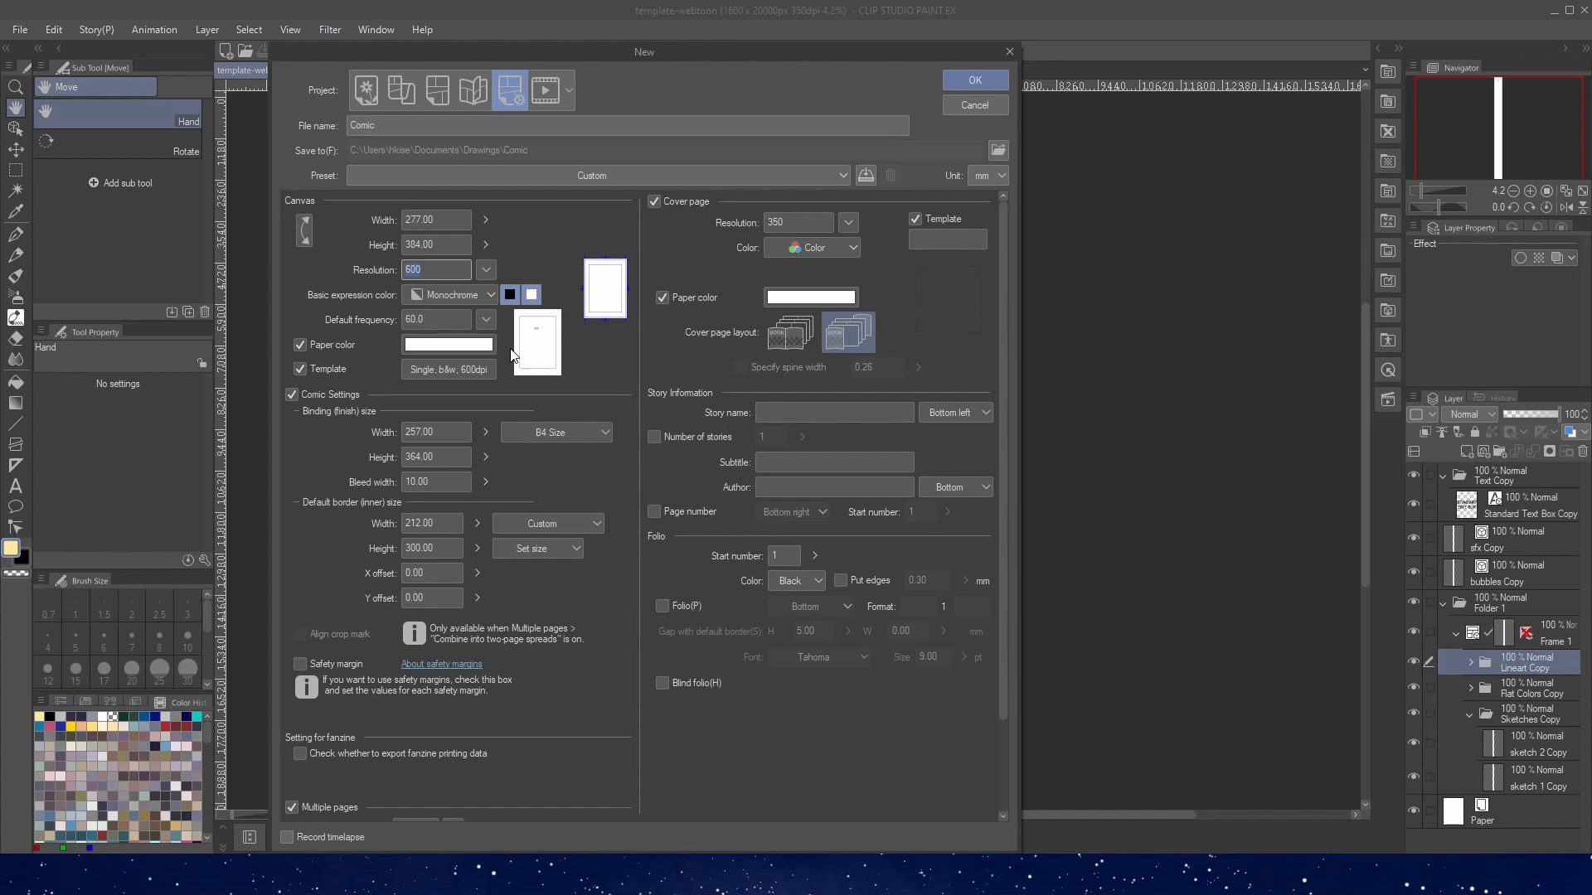
left_click(488, 270)
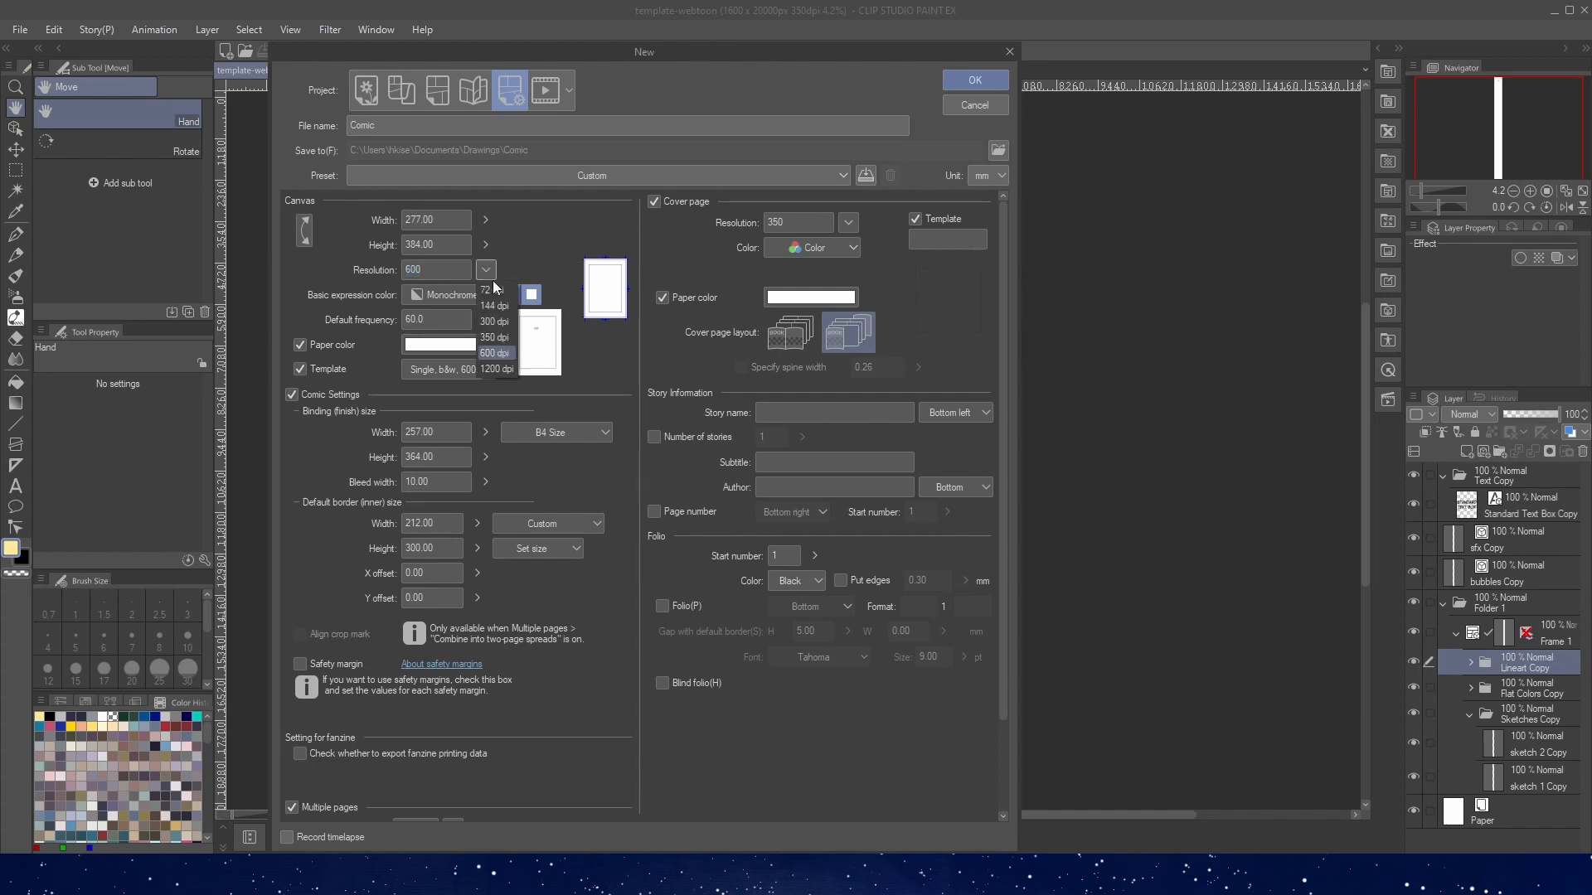
left_click(529, 245)
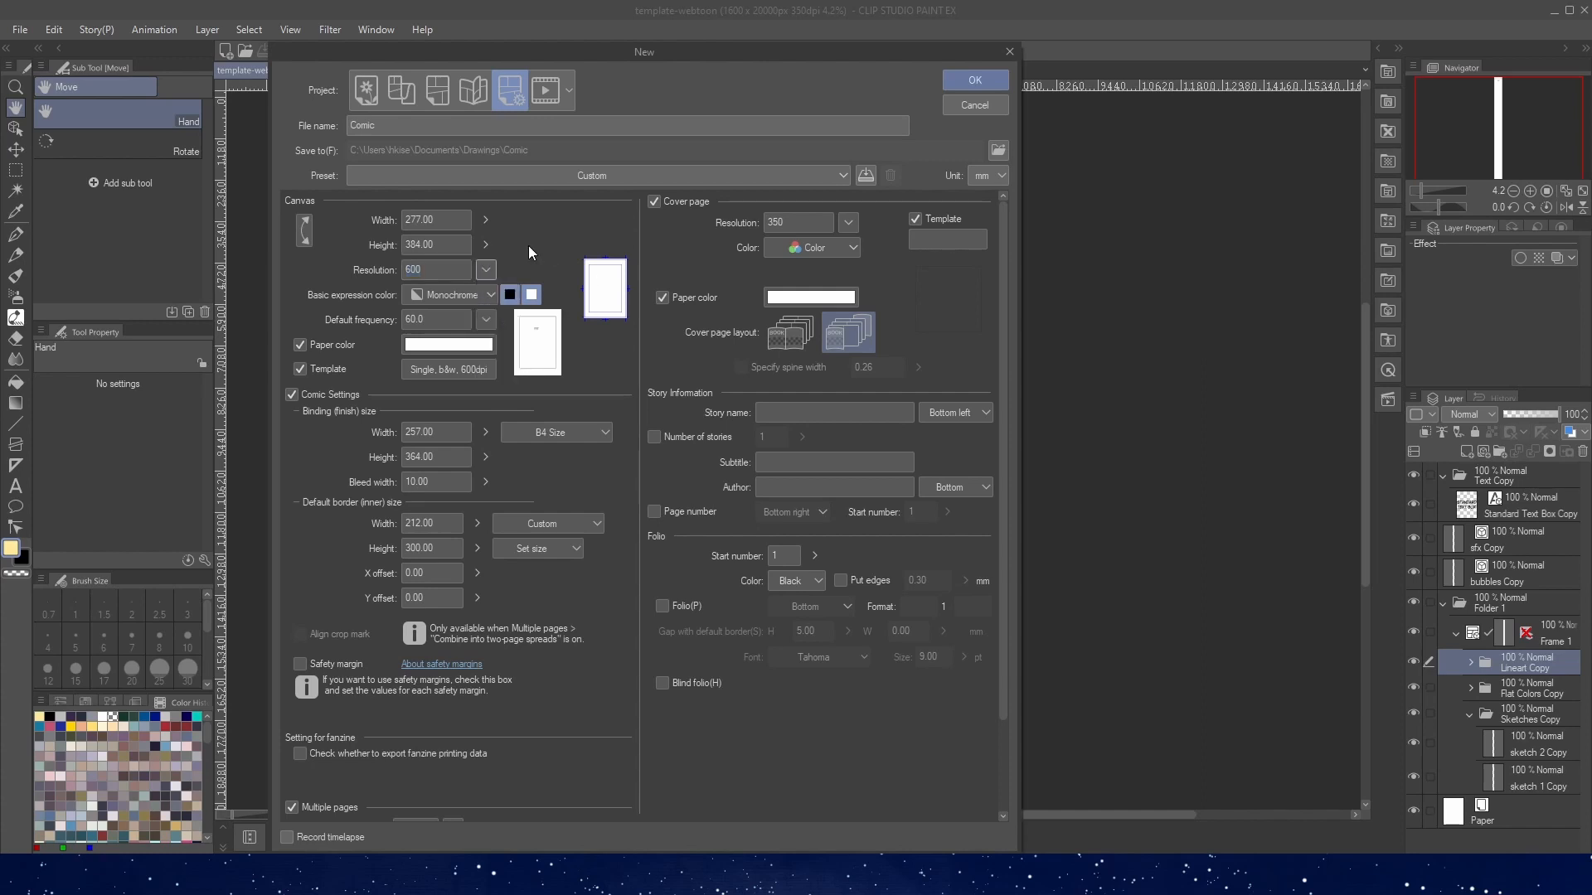
- Assign the "Single, b&w, 600dpi" template to the body pages and set the default frequency to 50.0
left_click(450, 370)
left_click_drag(897, 249, 915, 610)
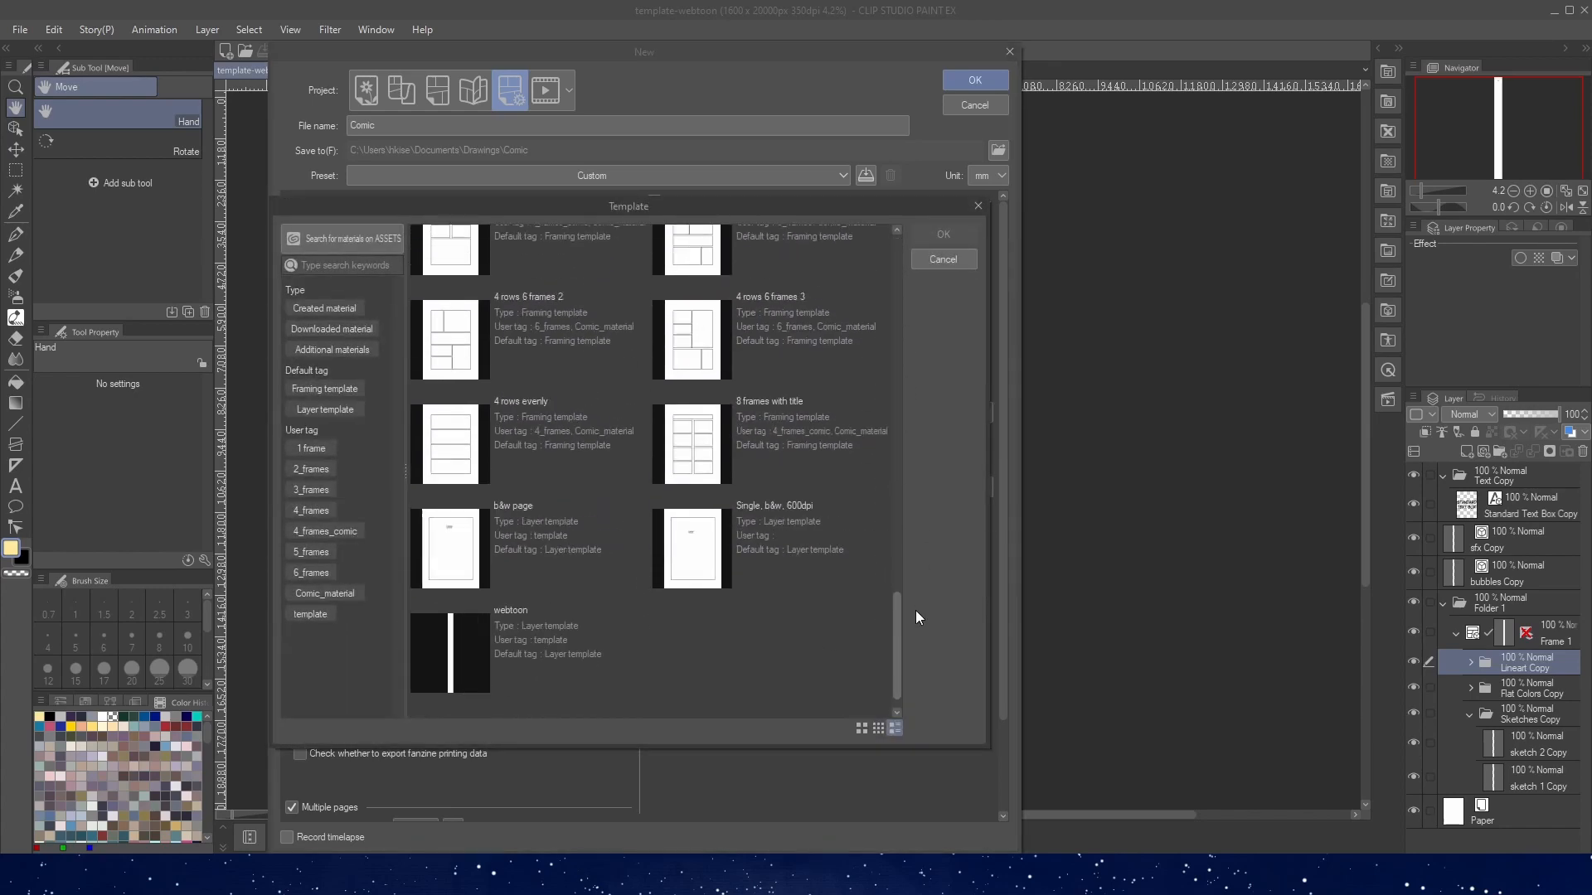
left_click(784, 524)
left_click(943, 233)
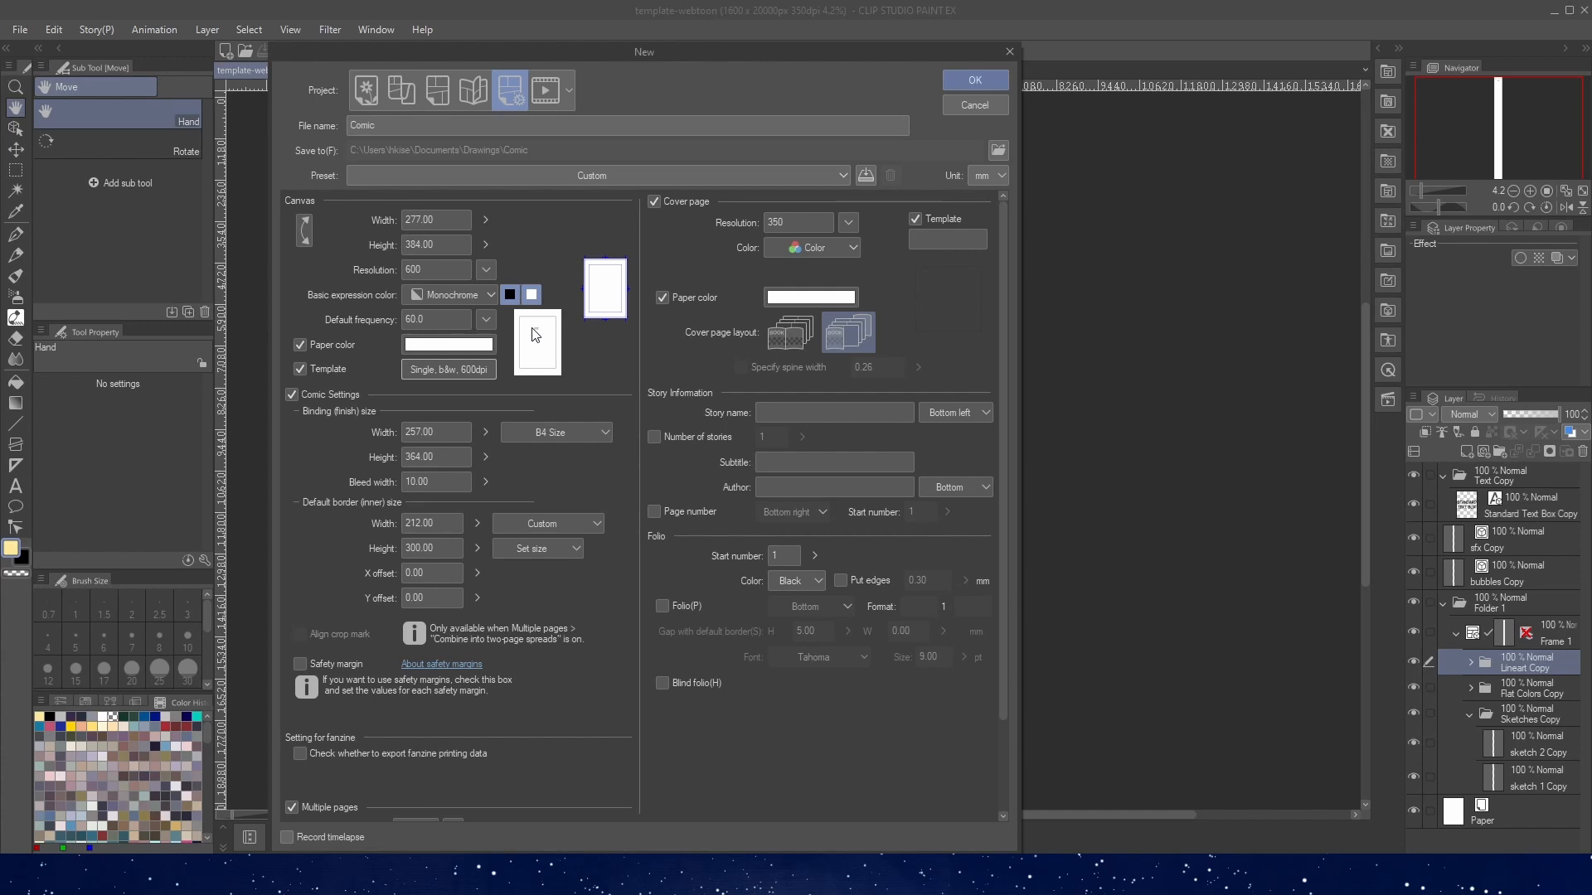
left_click(487, 319)
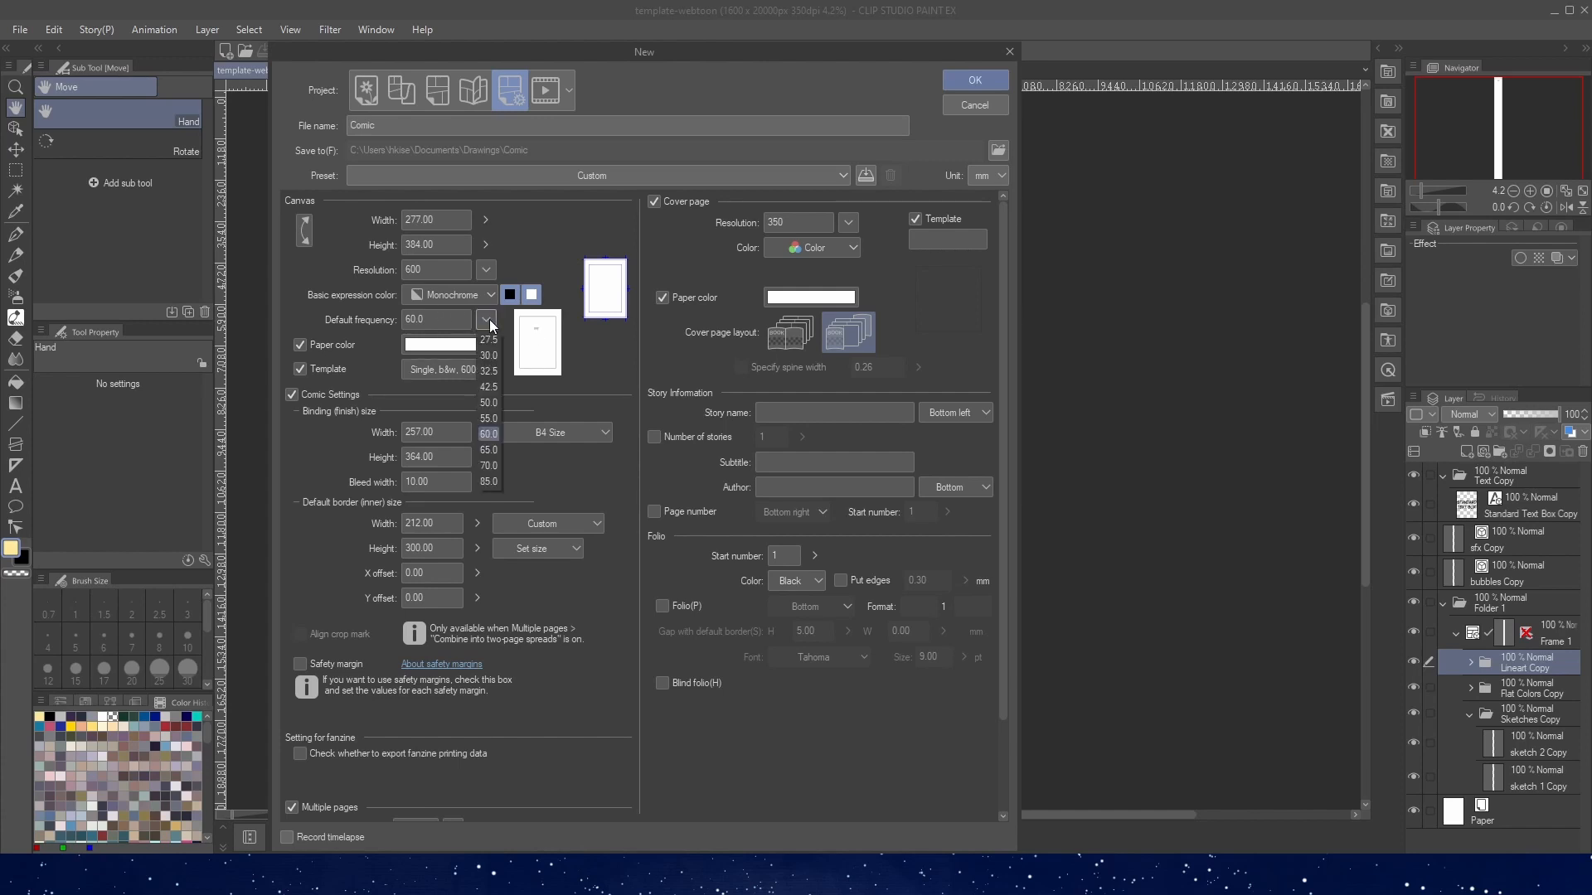
left_click(489, 404)
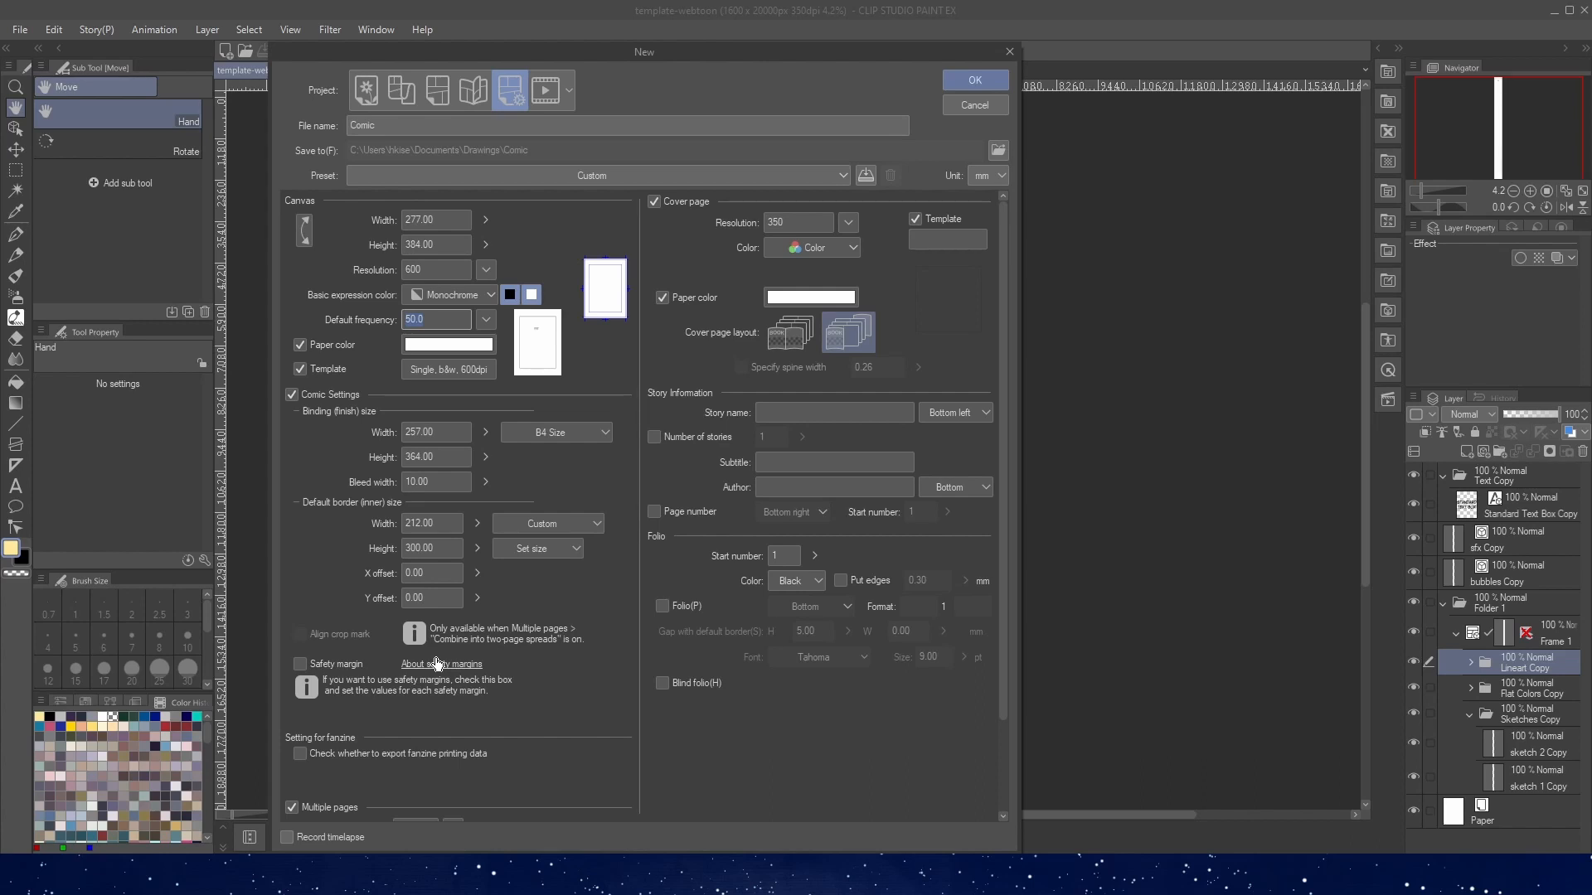
- Set the multiple-page project's view to Page-by-page
scroll(465, 672, "down", 2)
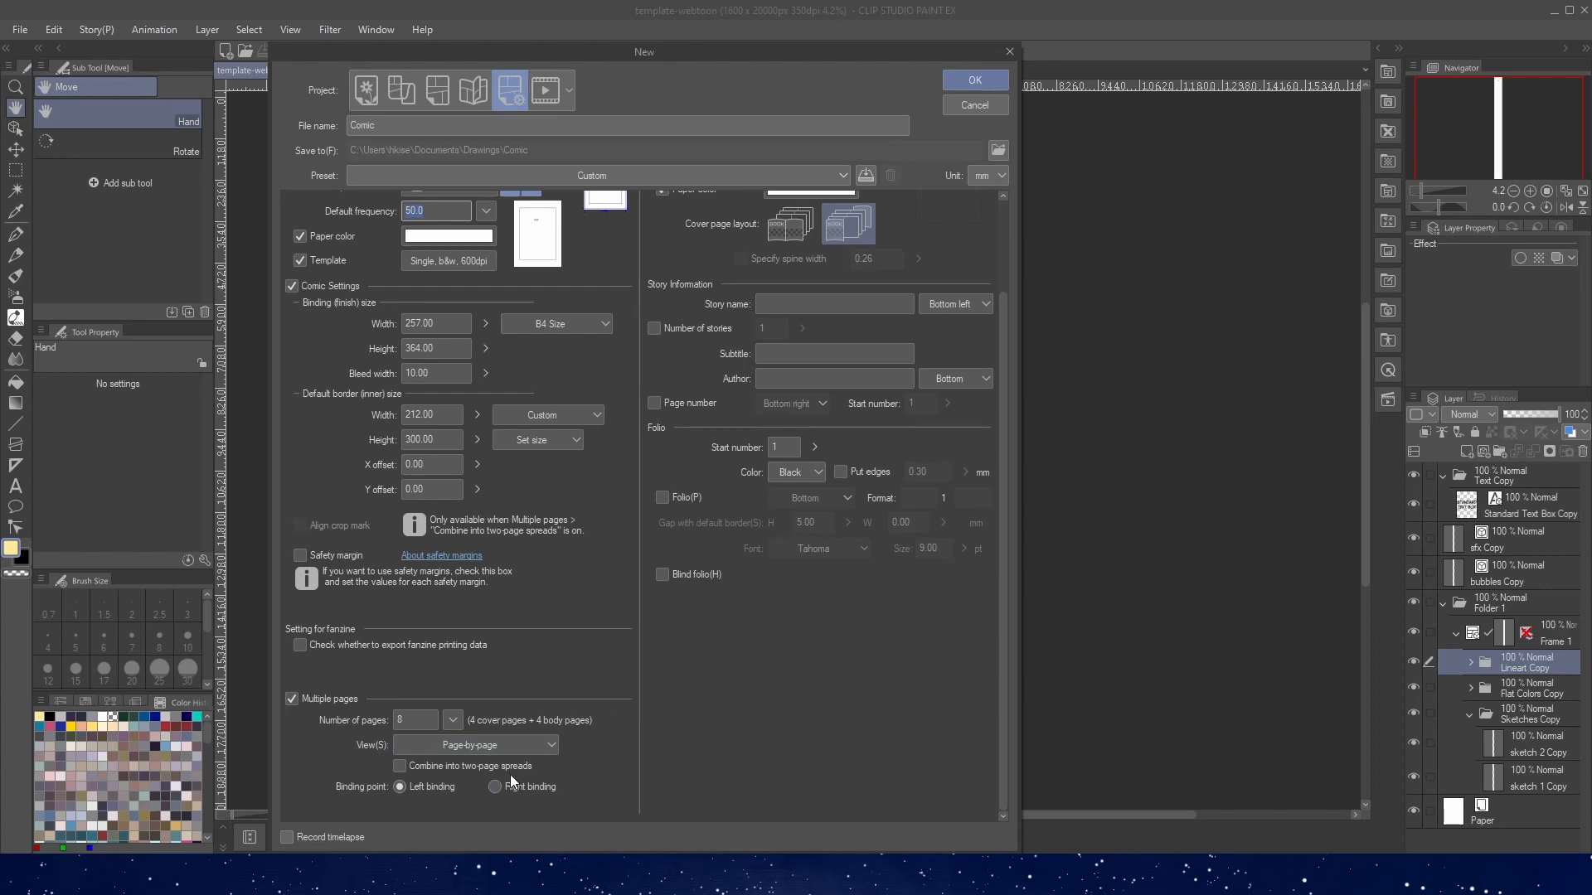
left_click(513, 748)
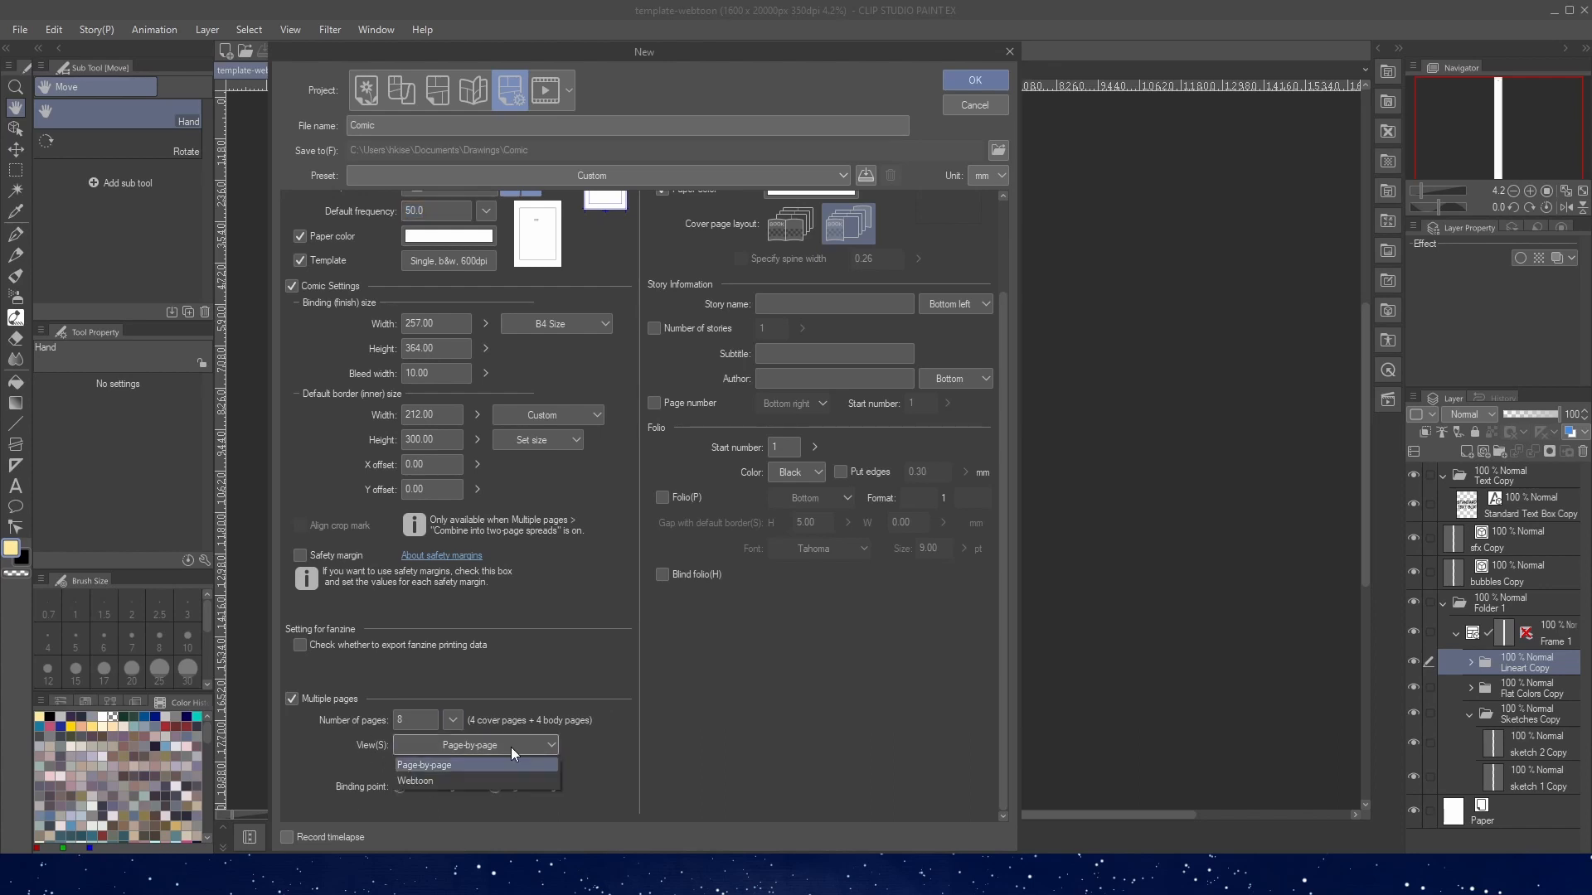
left_click(451, 763)
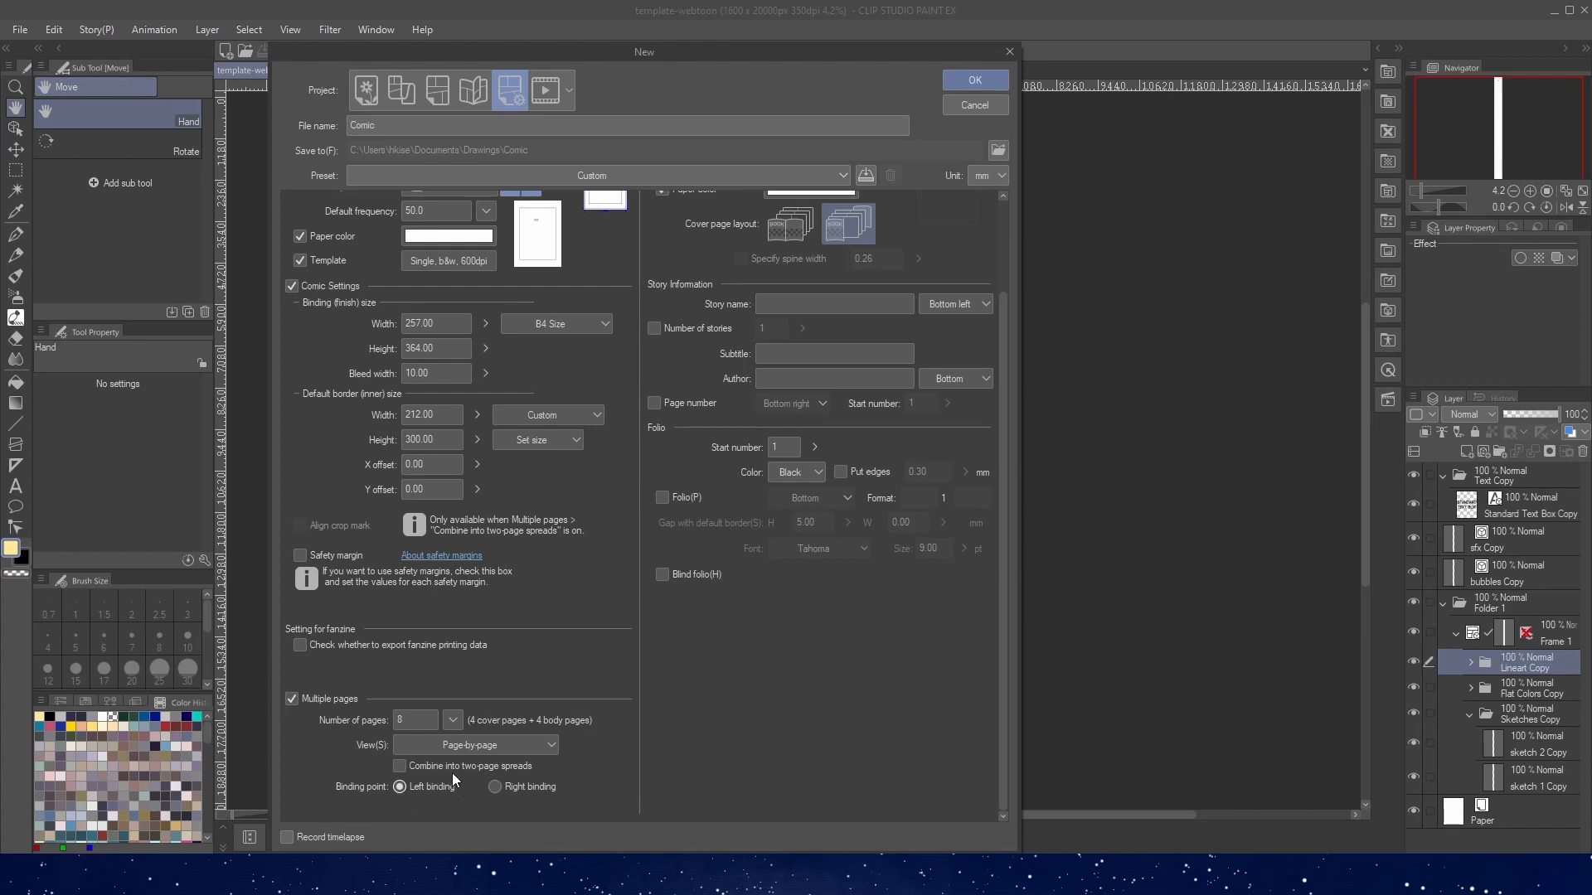
- Choose the "color page" template for the cover page and create the comic project
scroll(712, 718, "up", 3)
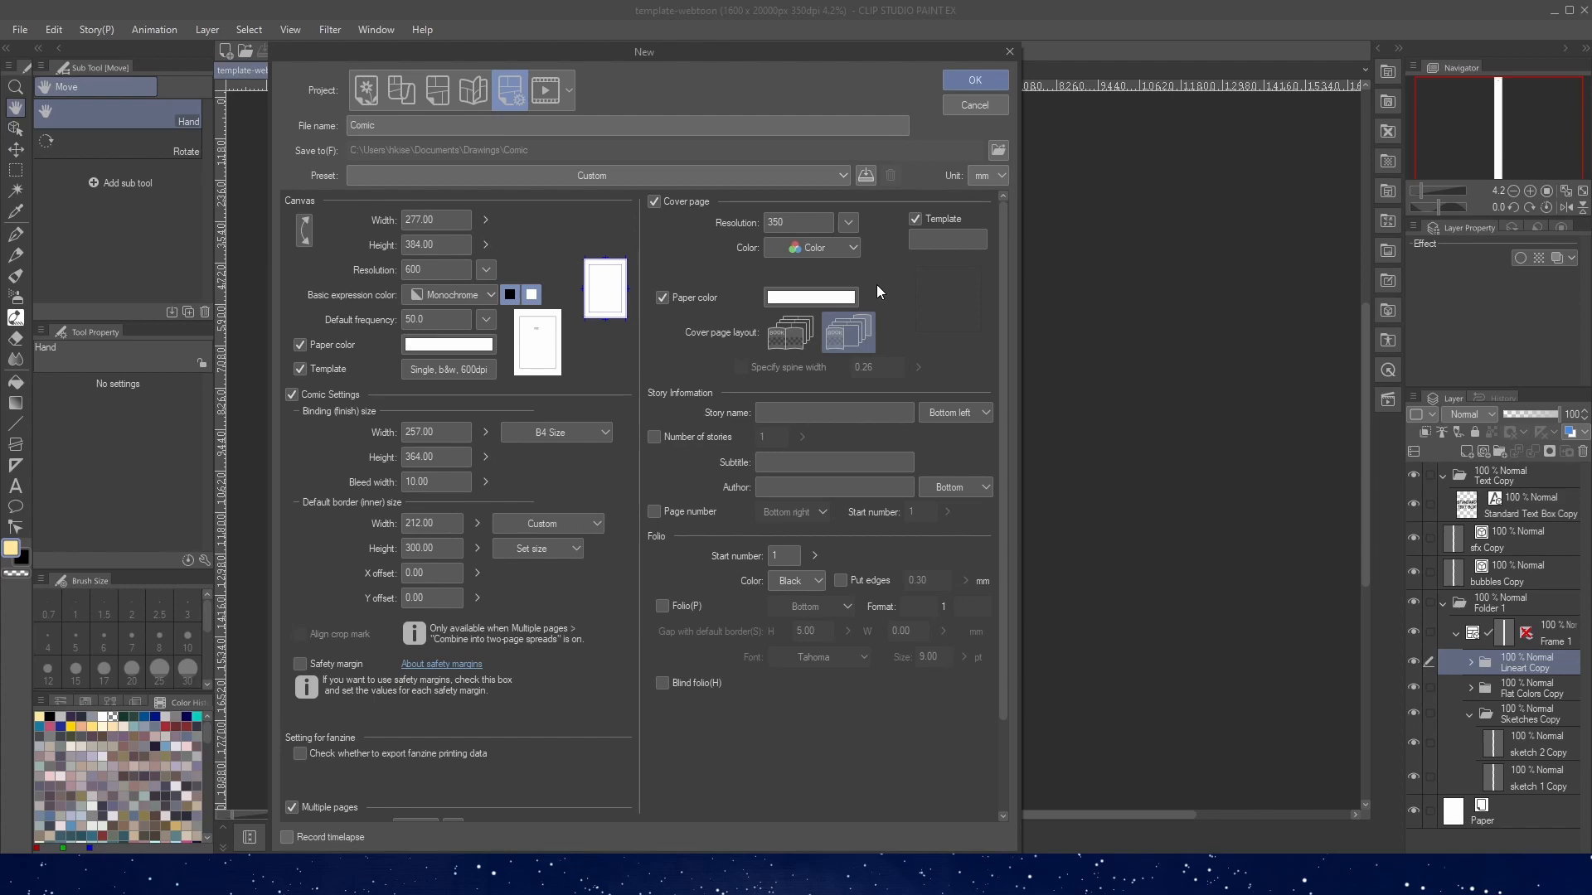
left_click(838, 253)
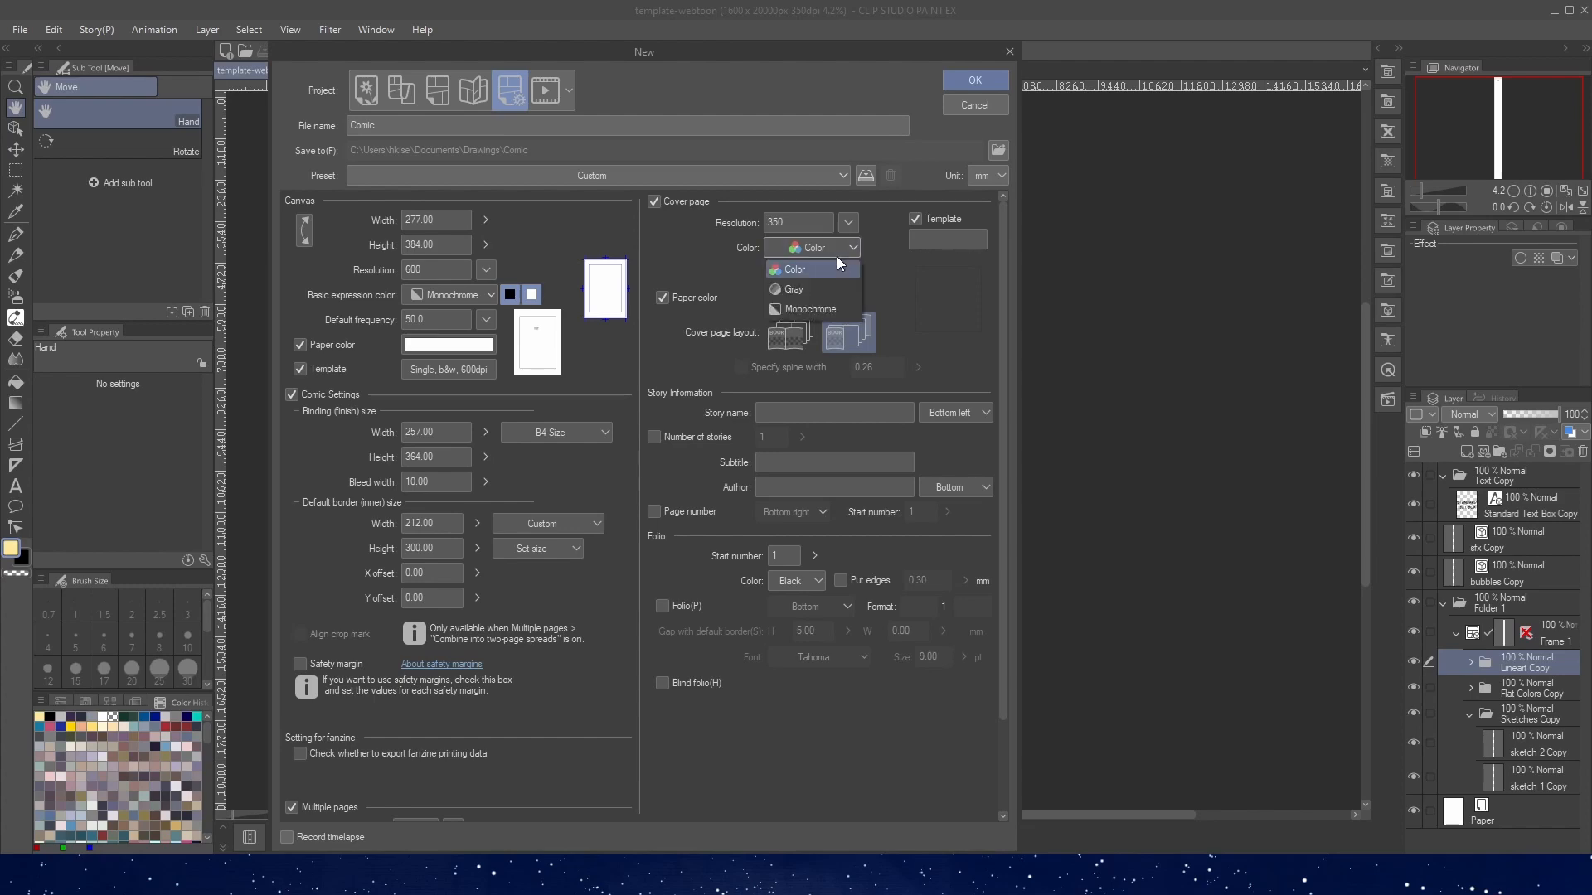
left_click(837, 256)
left_click(918, 237)
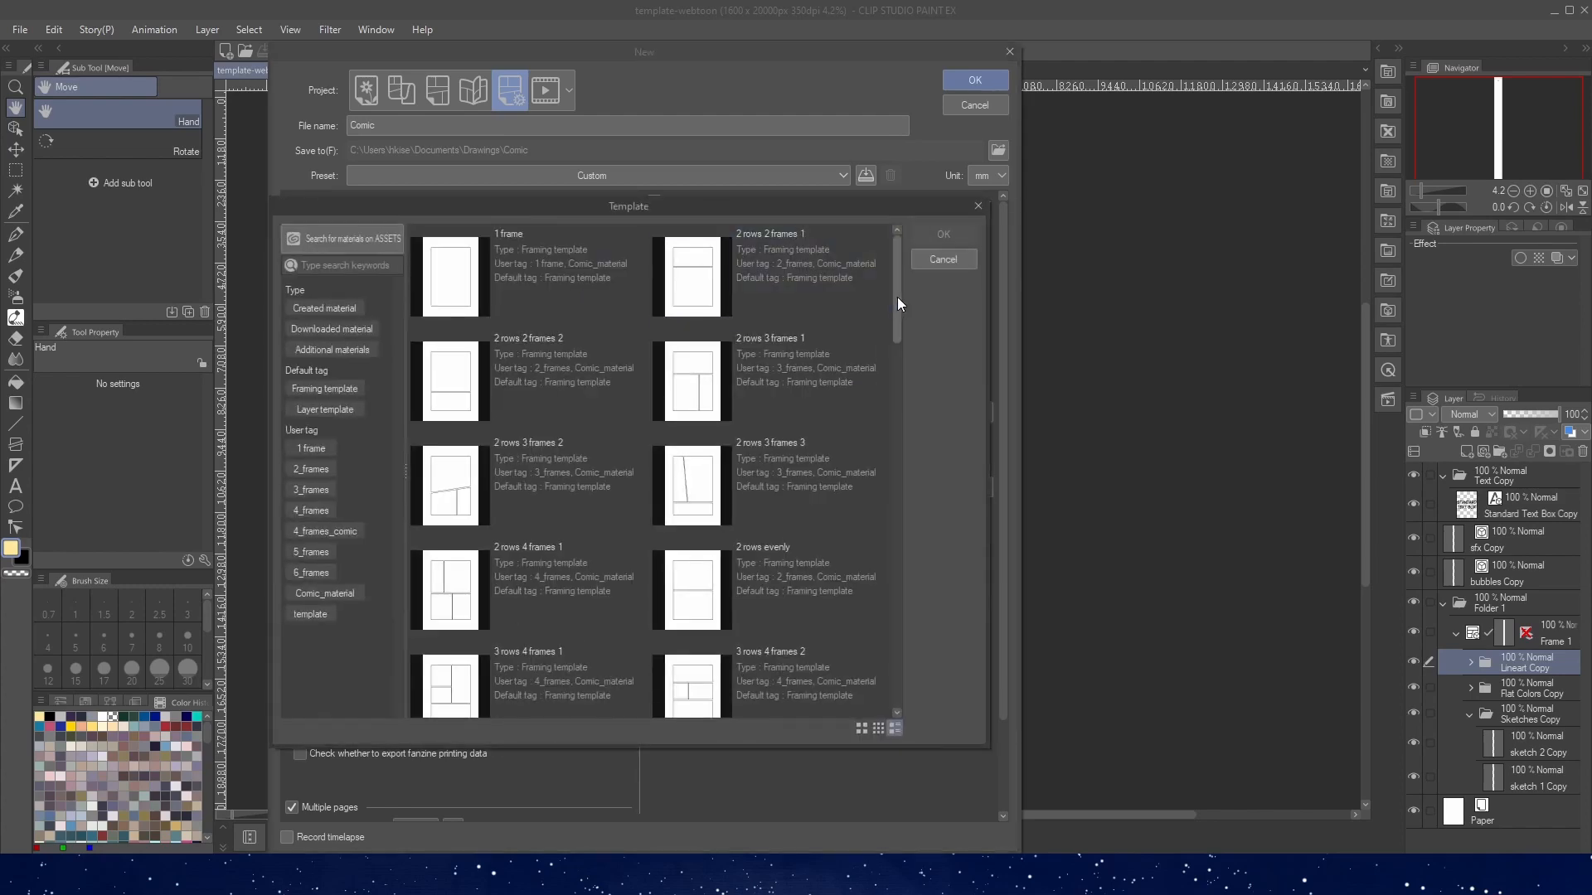
left_click_drag(897, 298, 907, 663)
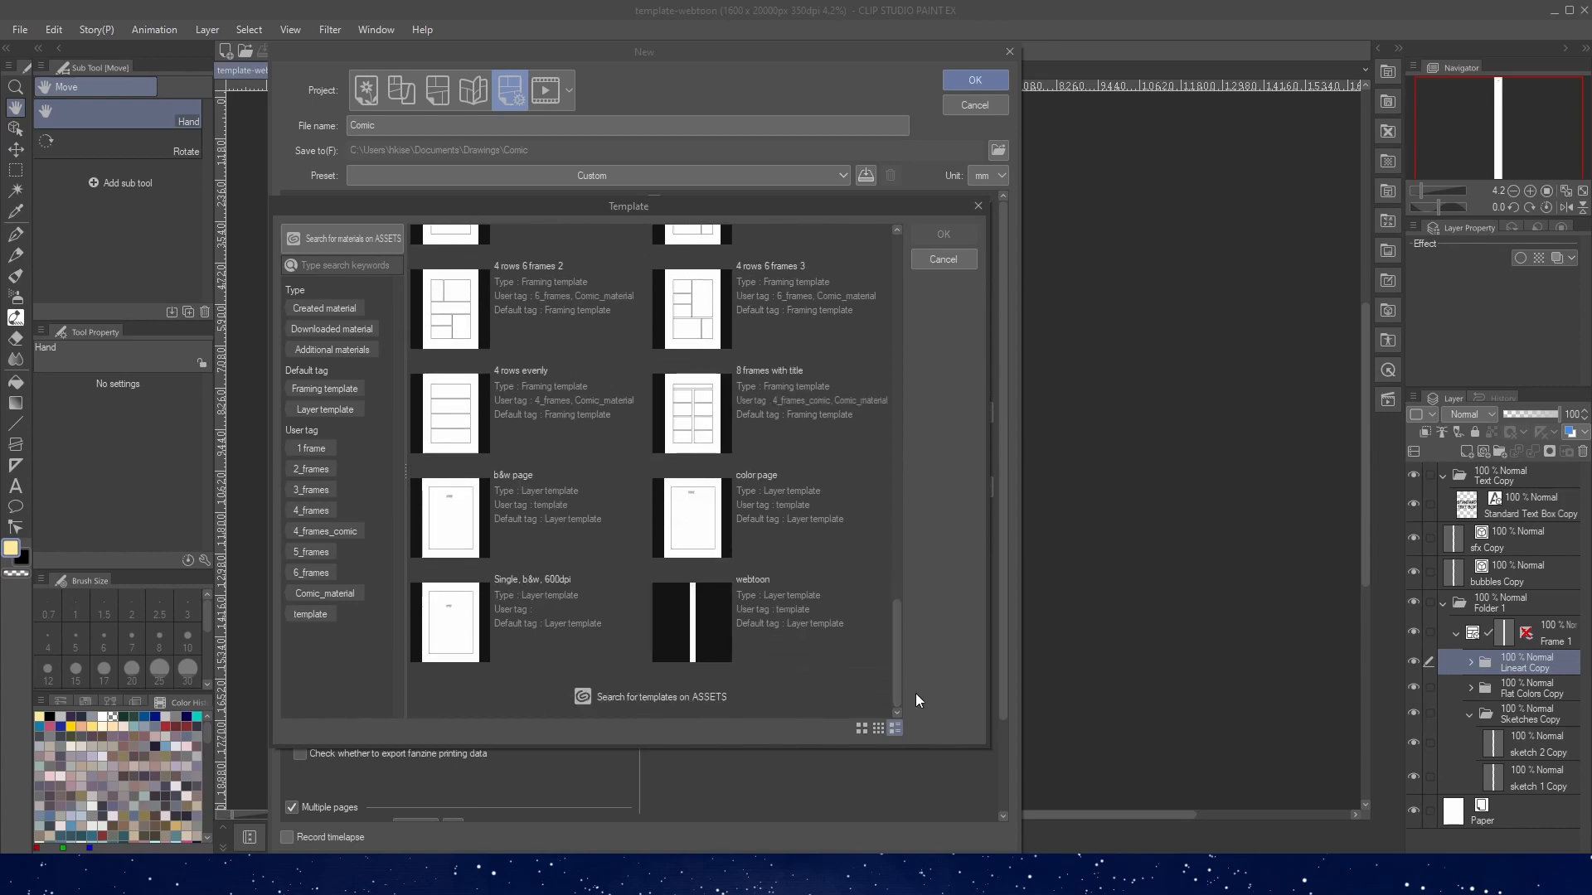
left_click(844, 554)
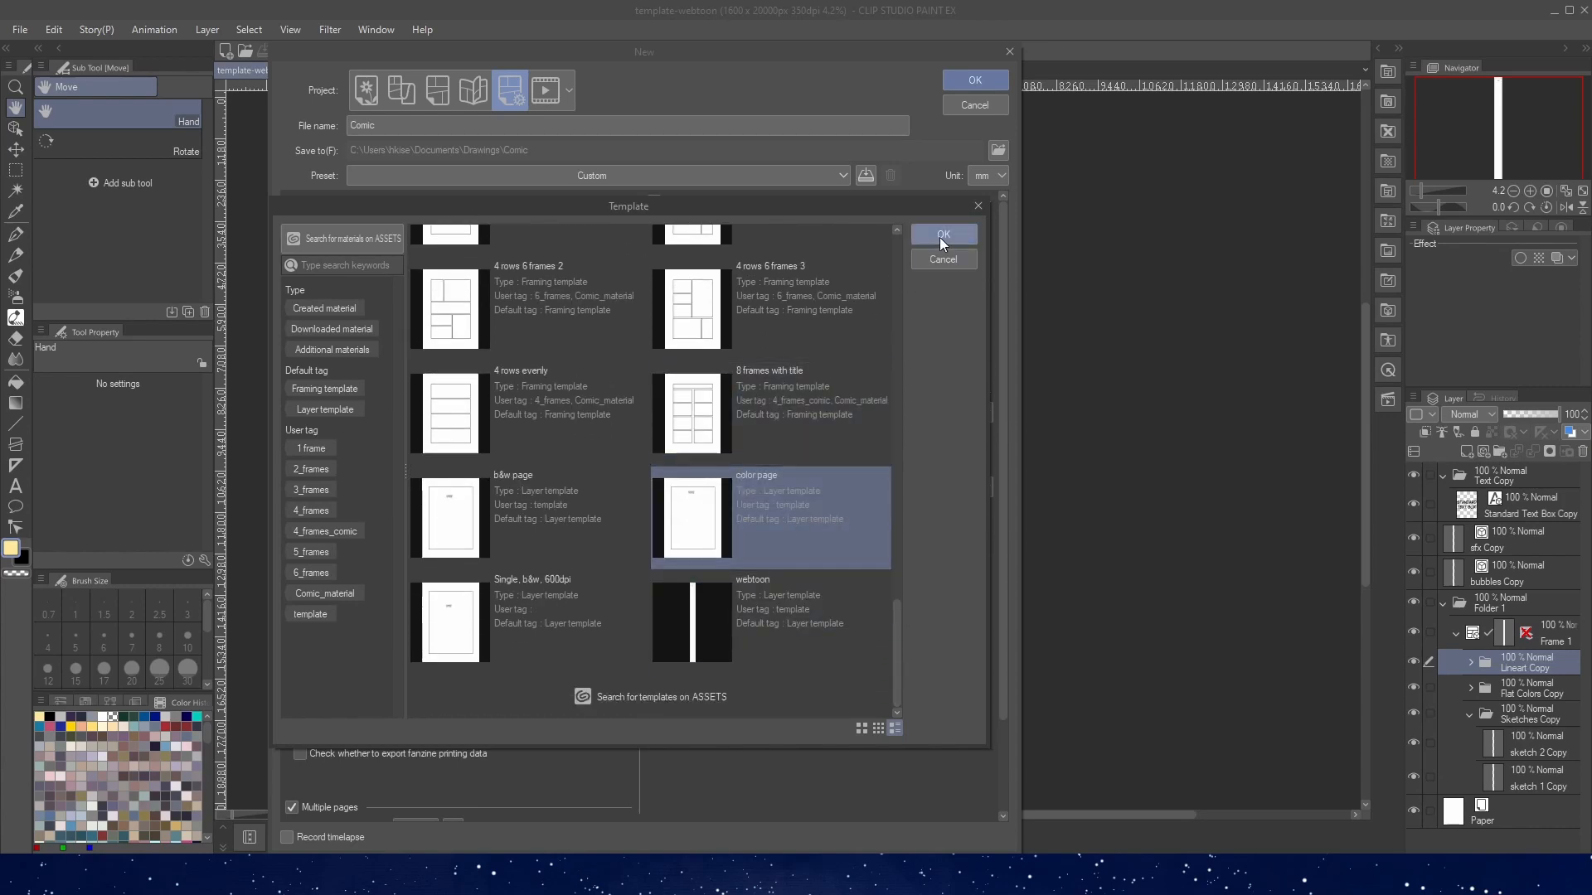
left_click(942, 235)
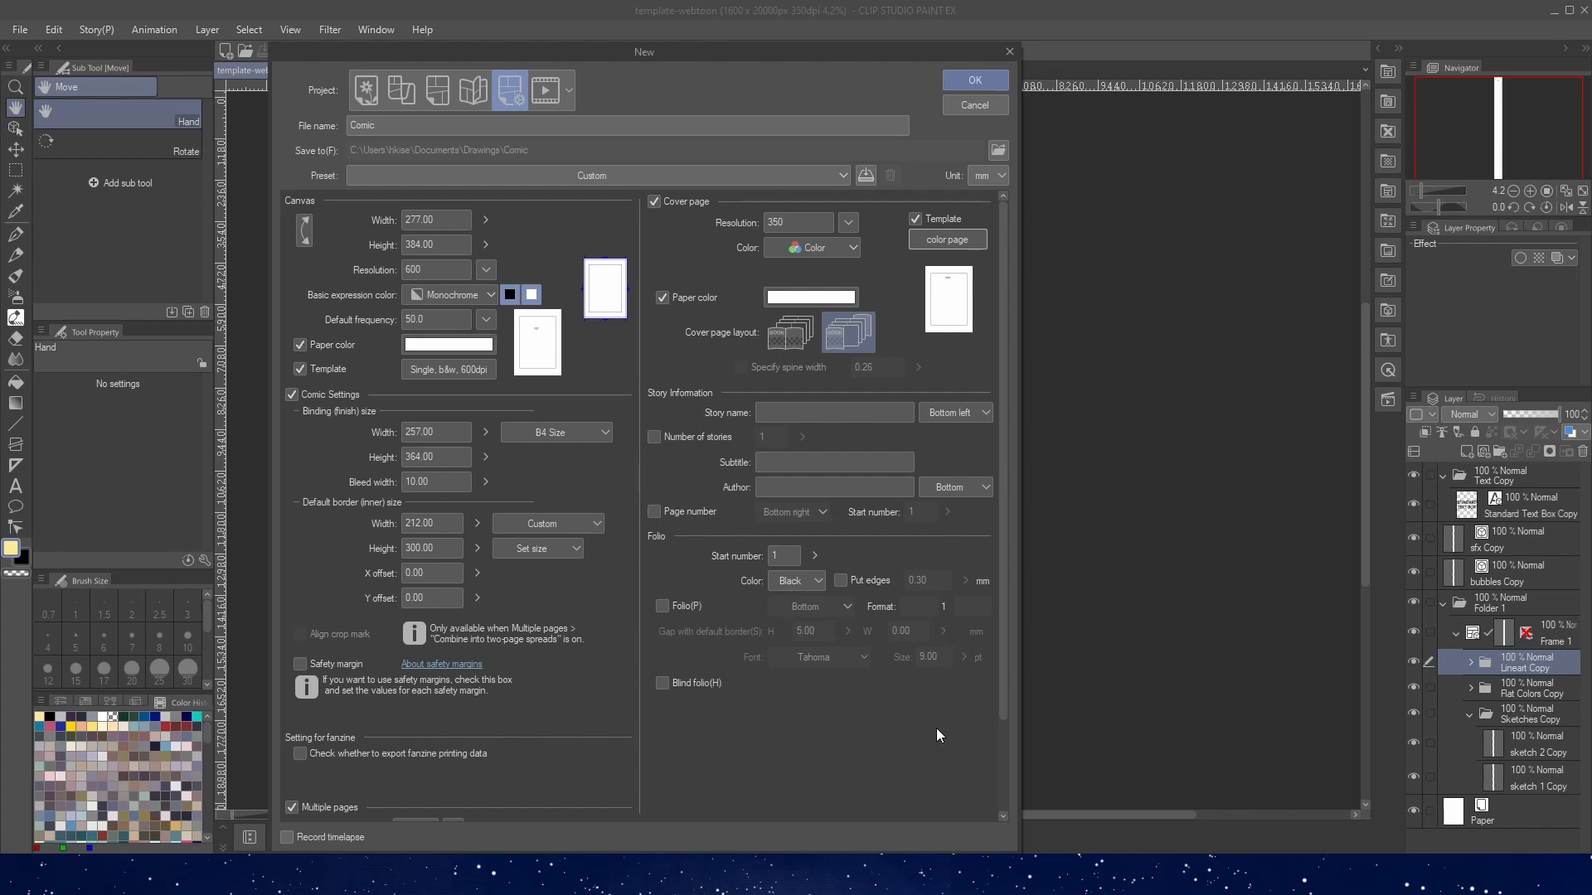
left_click(973, 80)
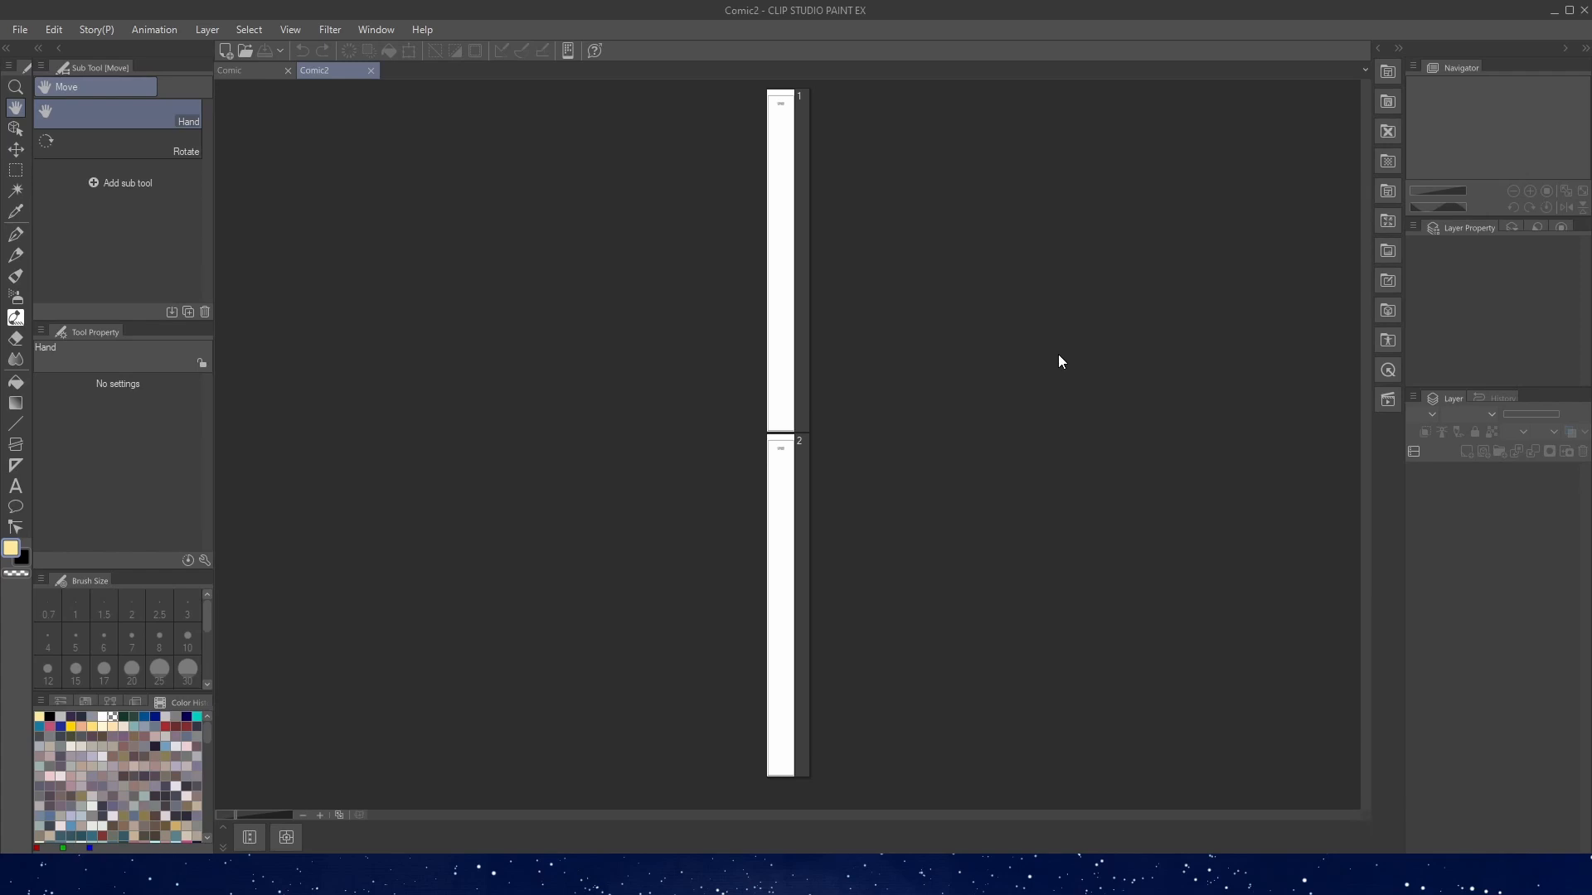
- Open the first page of the Comic2 webtoon and examine its text, sfx and bubbles layers
double_click(804, 329)
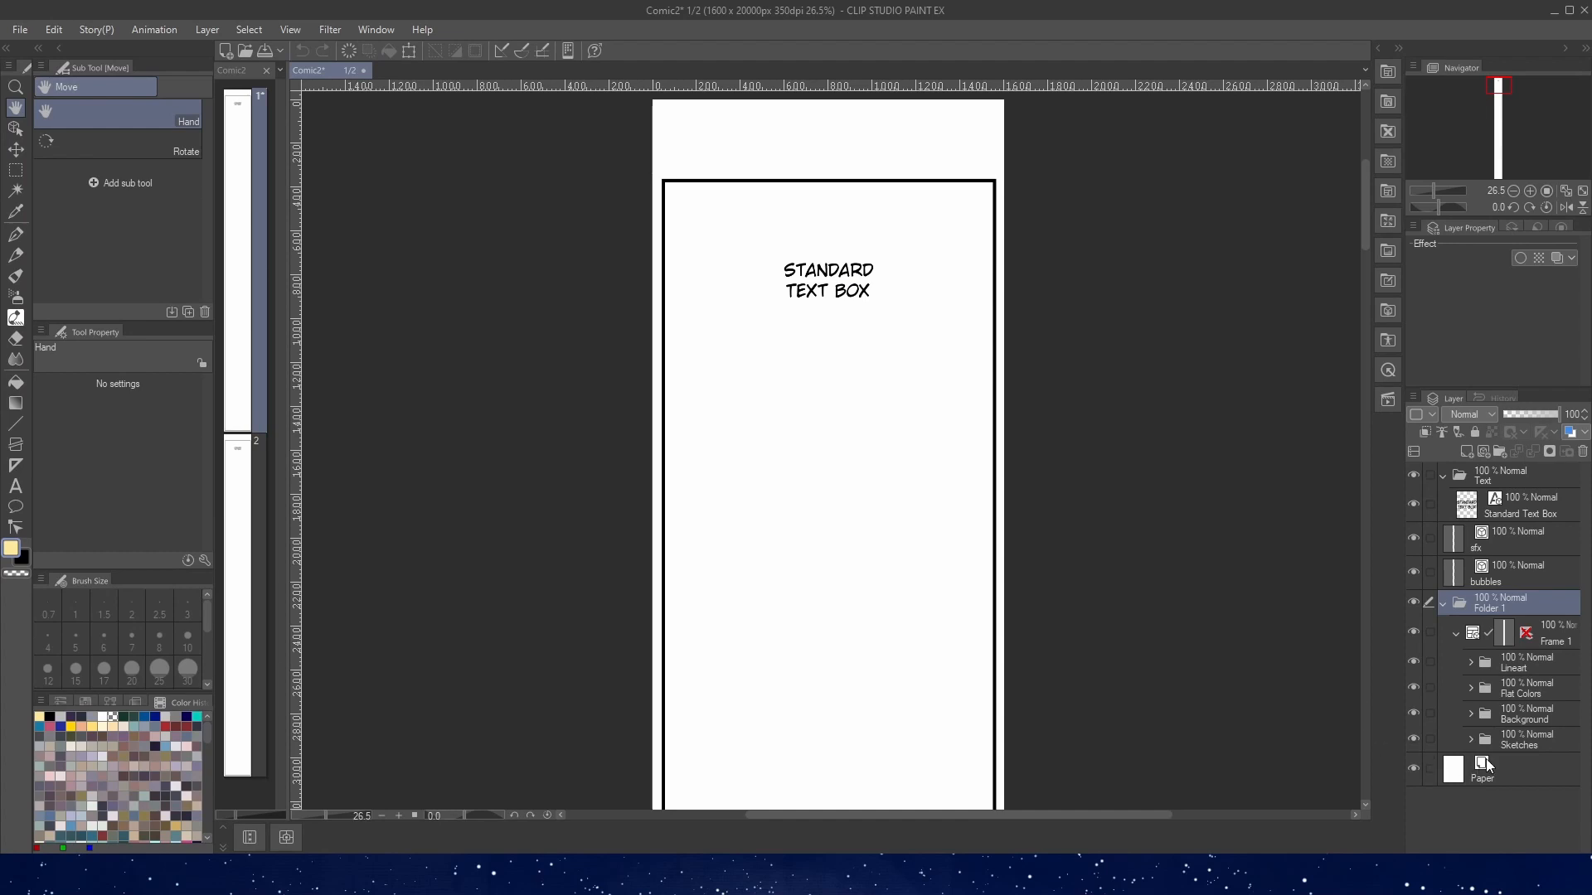
left_click(1525, 506)
left_click(1492, 546)
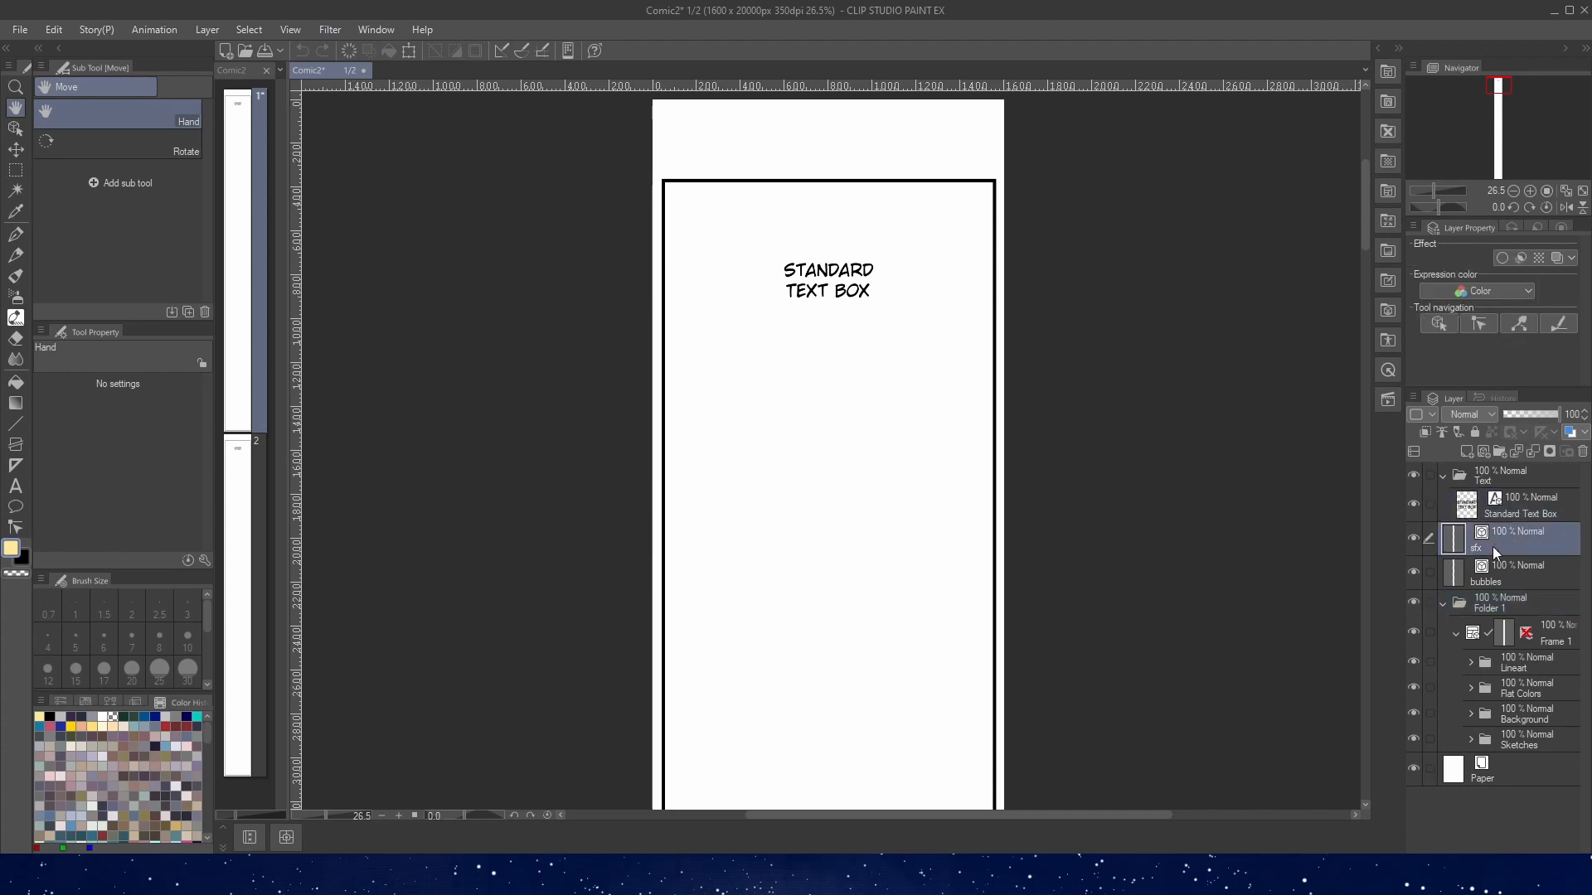
left_click(1513, 579)
key("u")
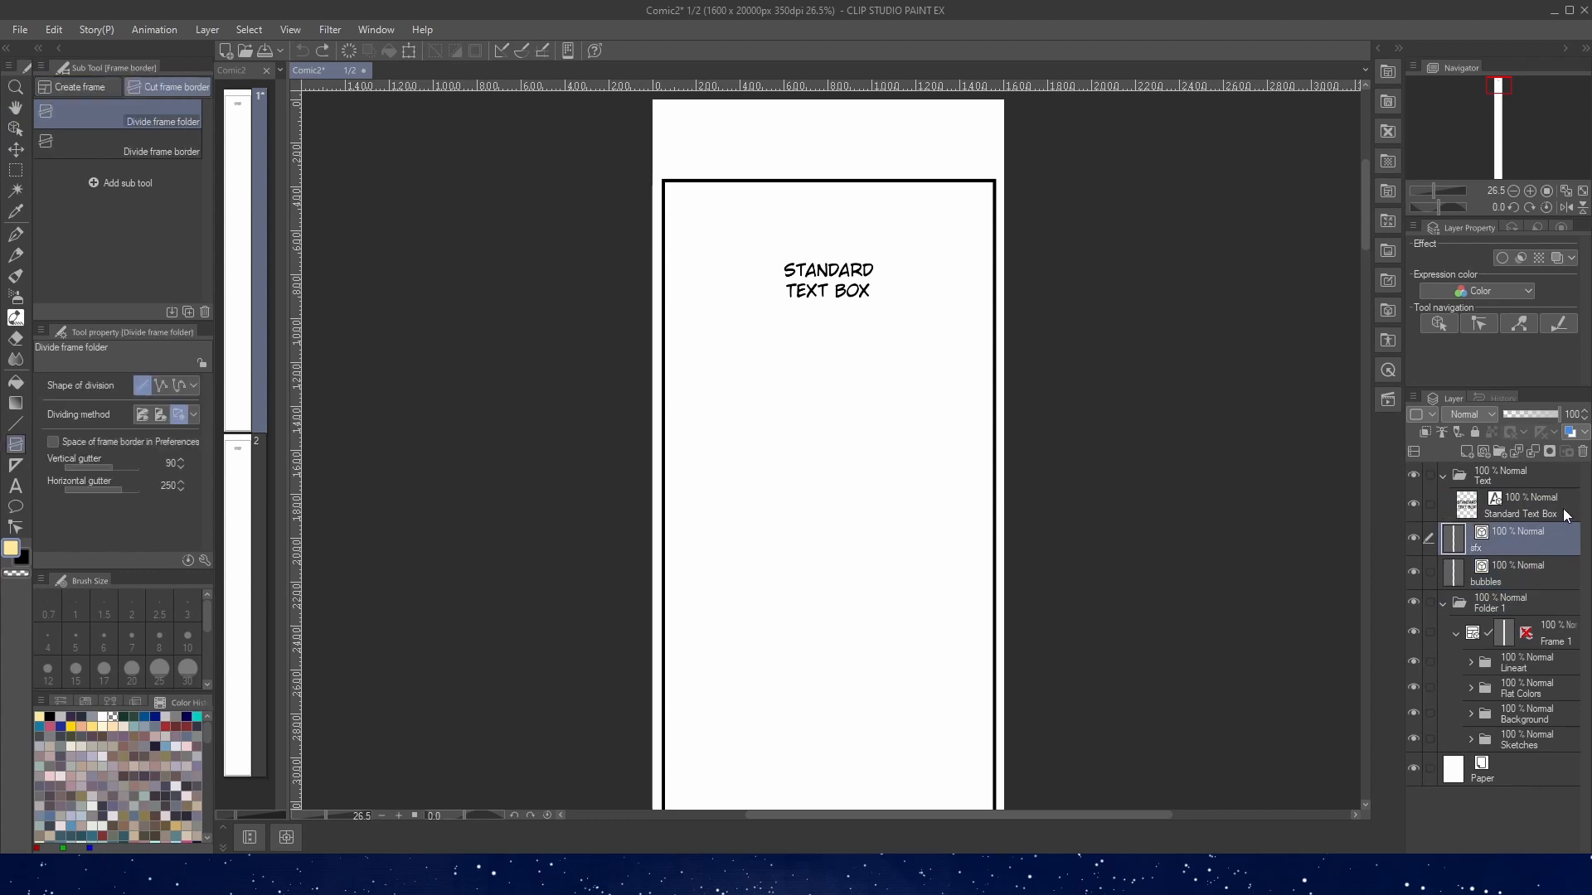
left_click(1500, 535)
key("h")
left_click(1514, 578)
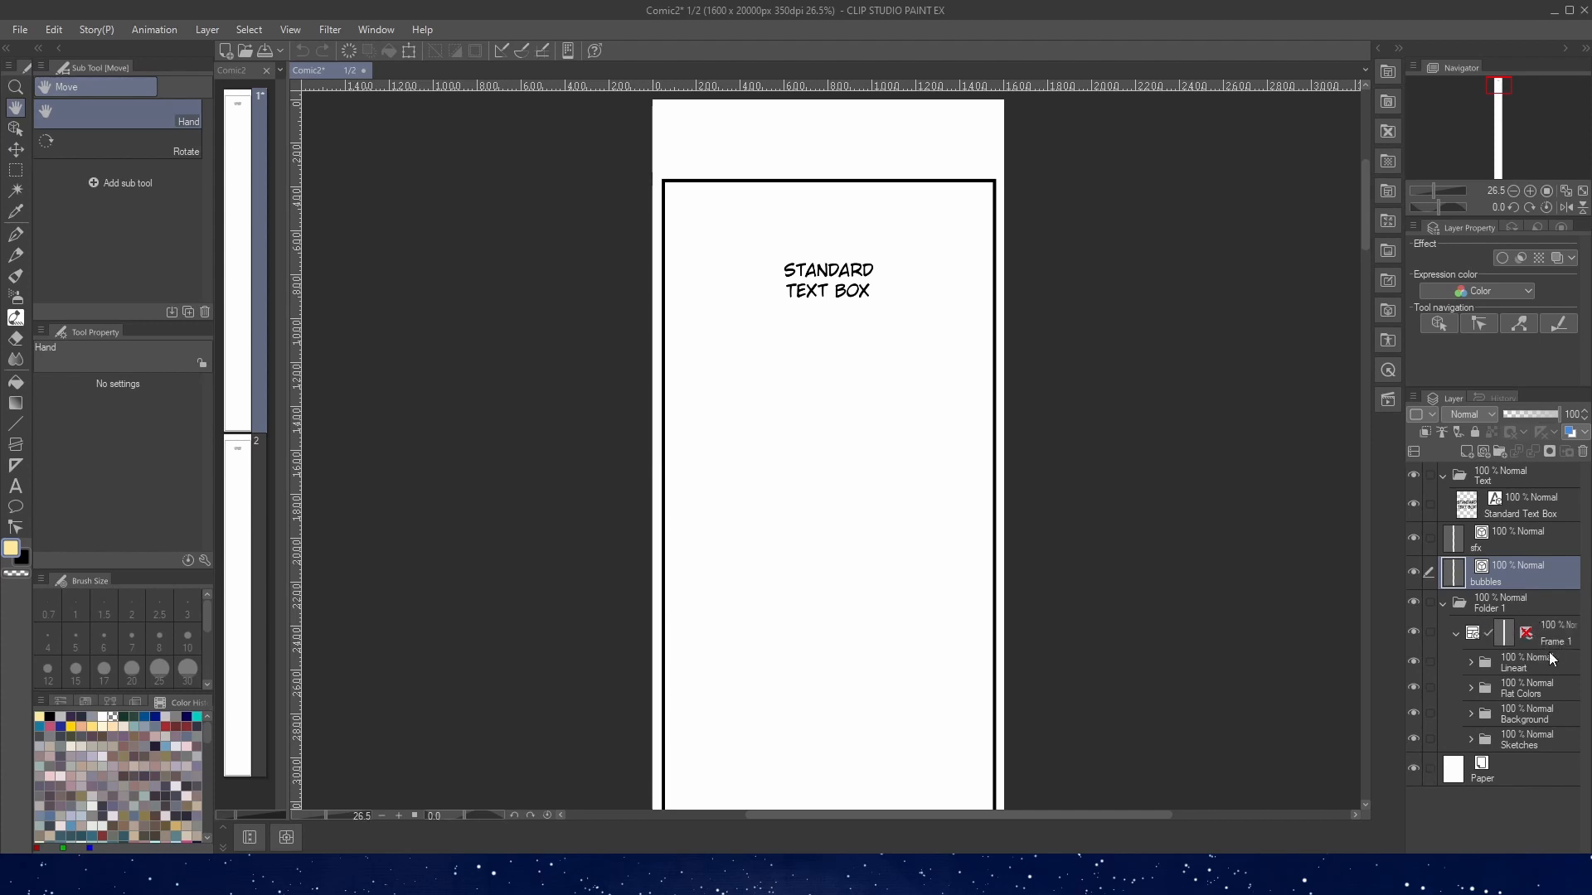
- Divide the Frame 1 folder on the webtoon page with a slanted cut using Divide frame folder
left_click(21, 452)
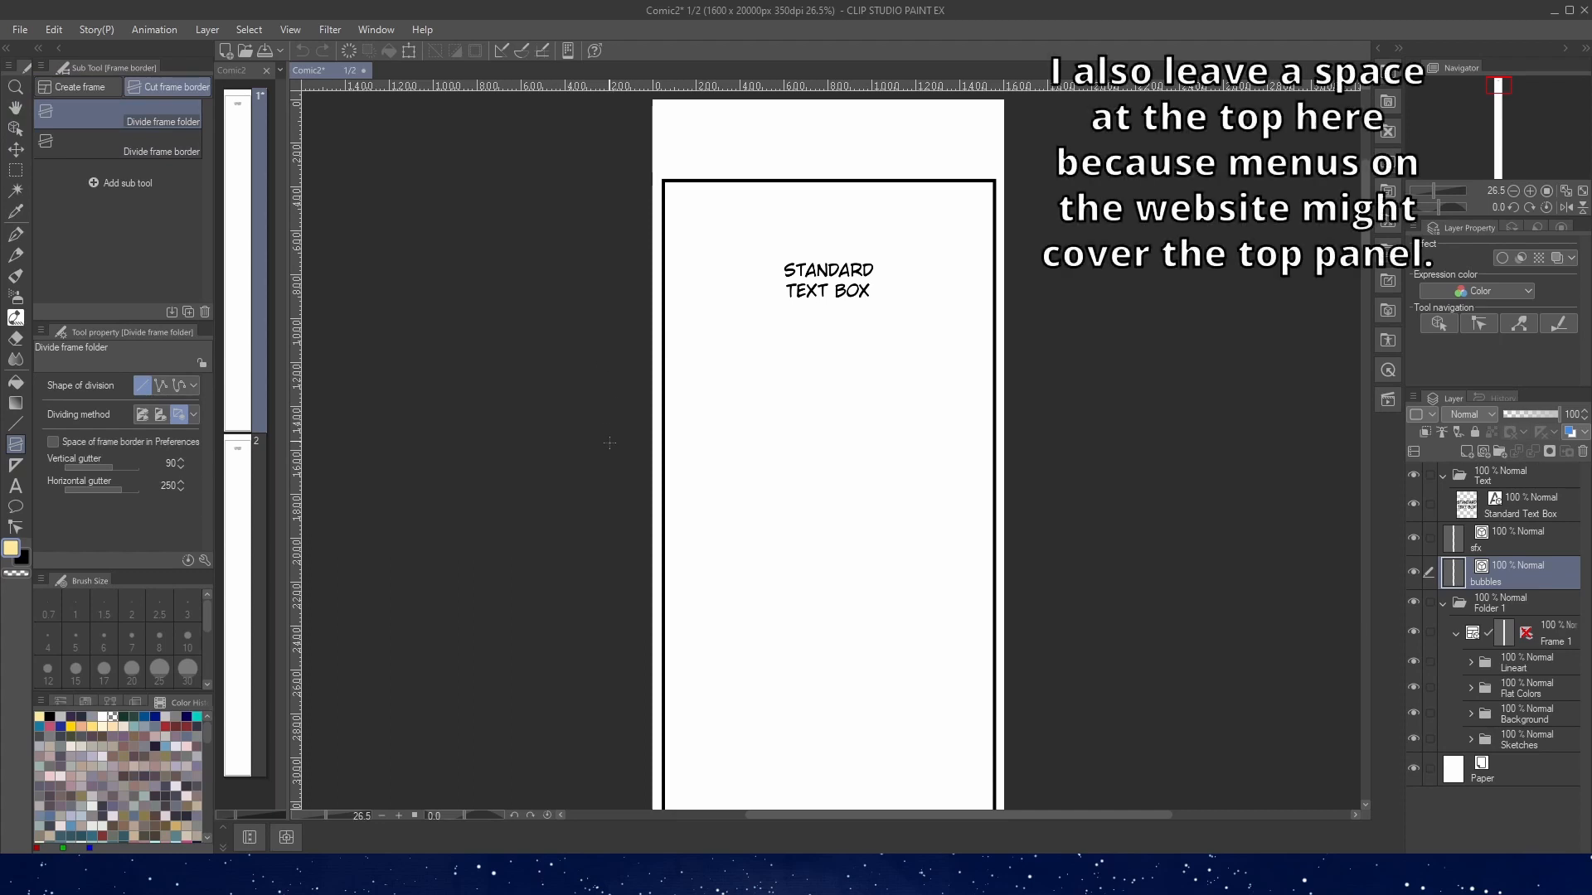
left_click(1570, 641)
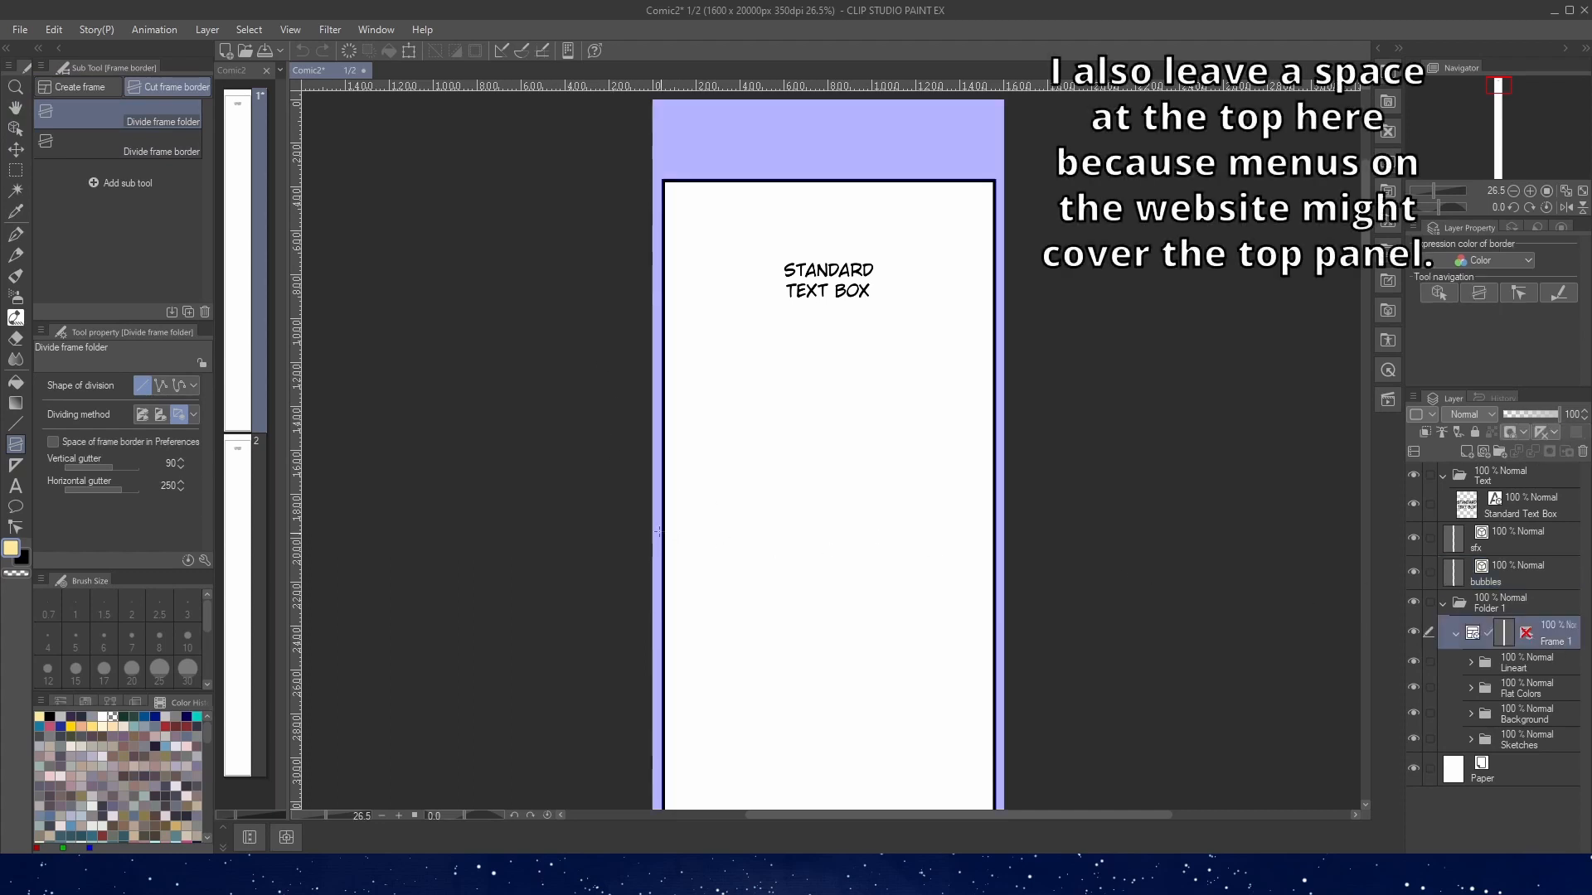
left_click_drag(786, 496, 954, 428)
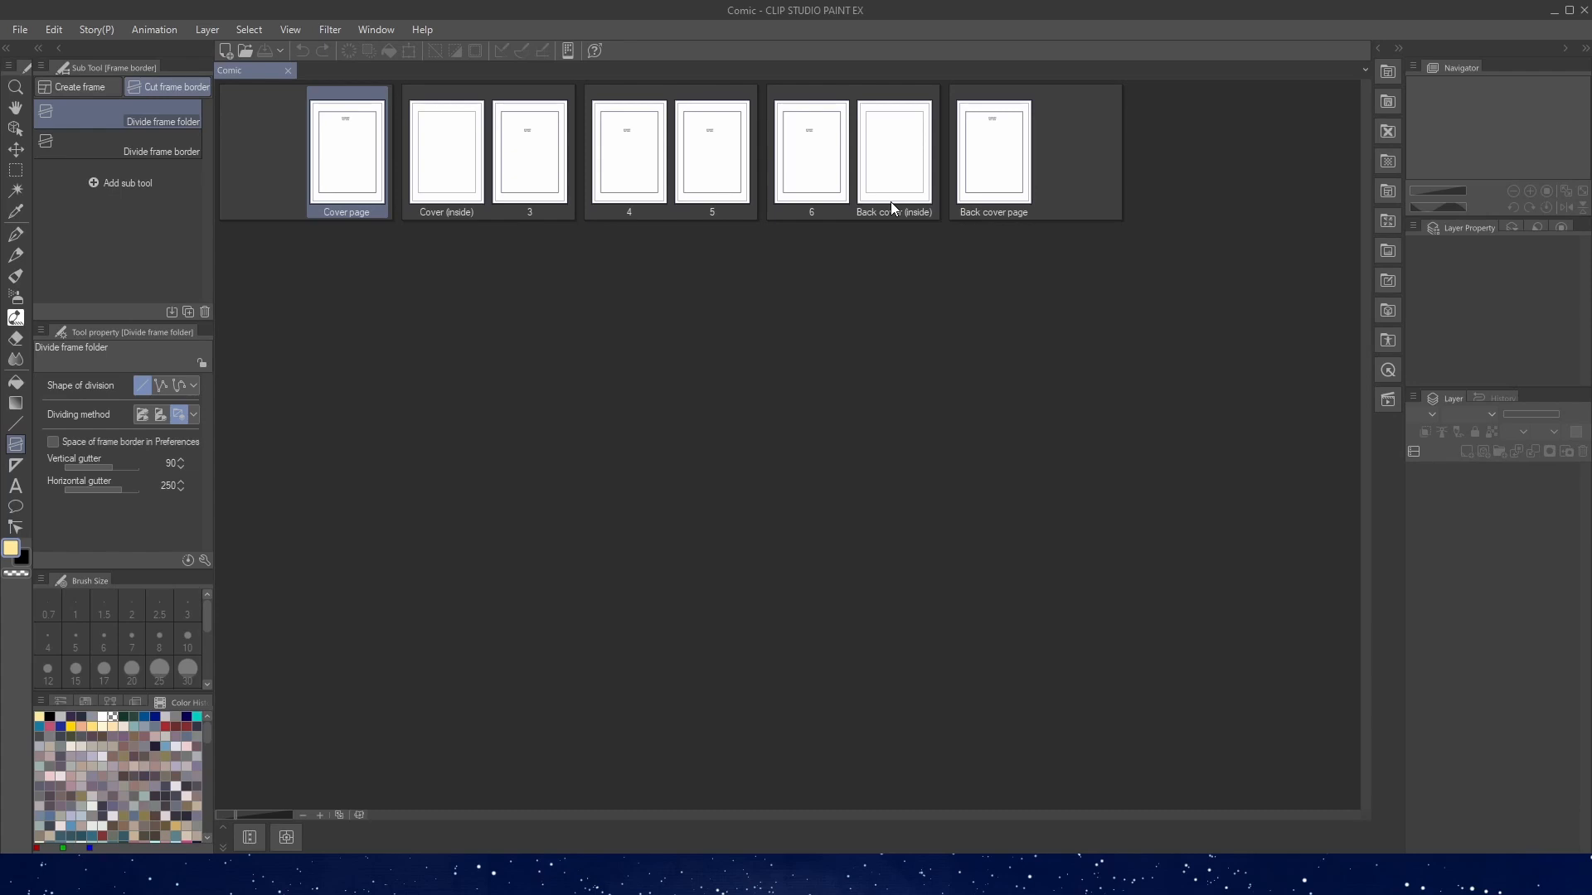
- Add blank pages to the Comic project using the basic Add Page command
left_click(97, 29)
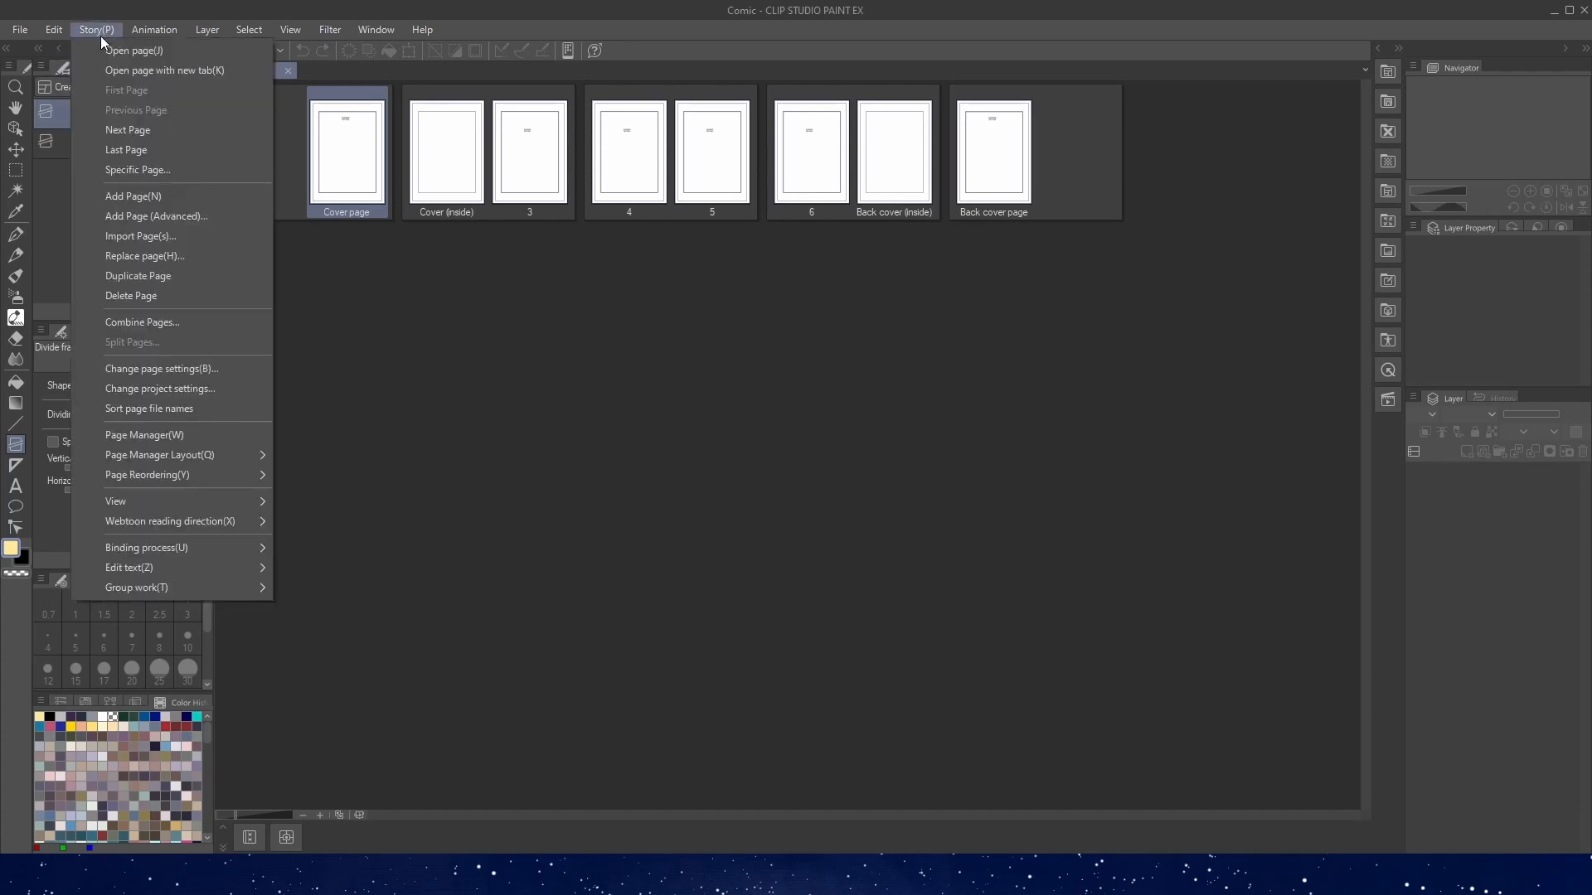
left_click(136, 196)
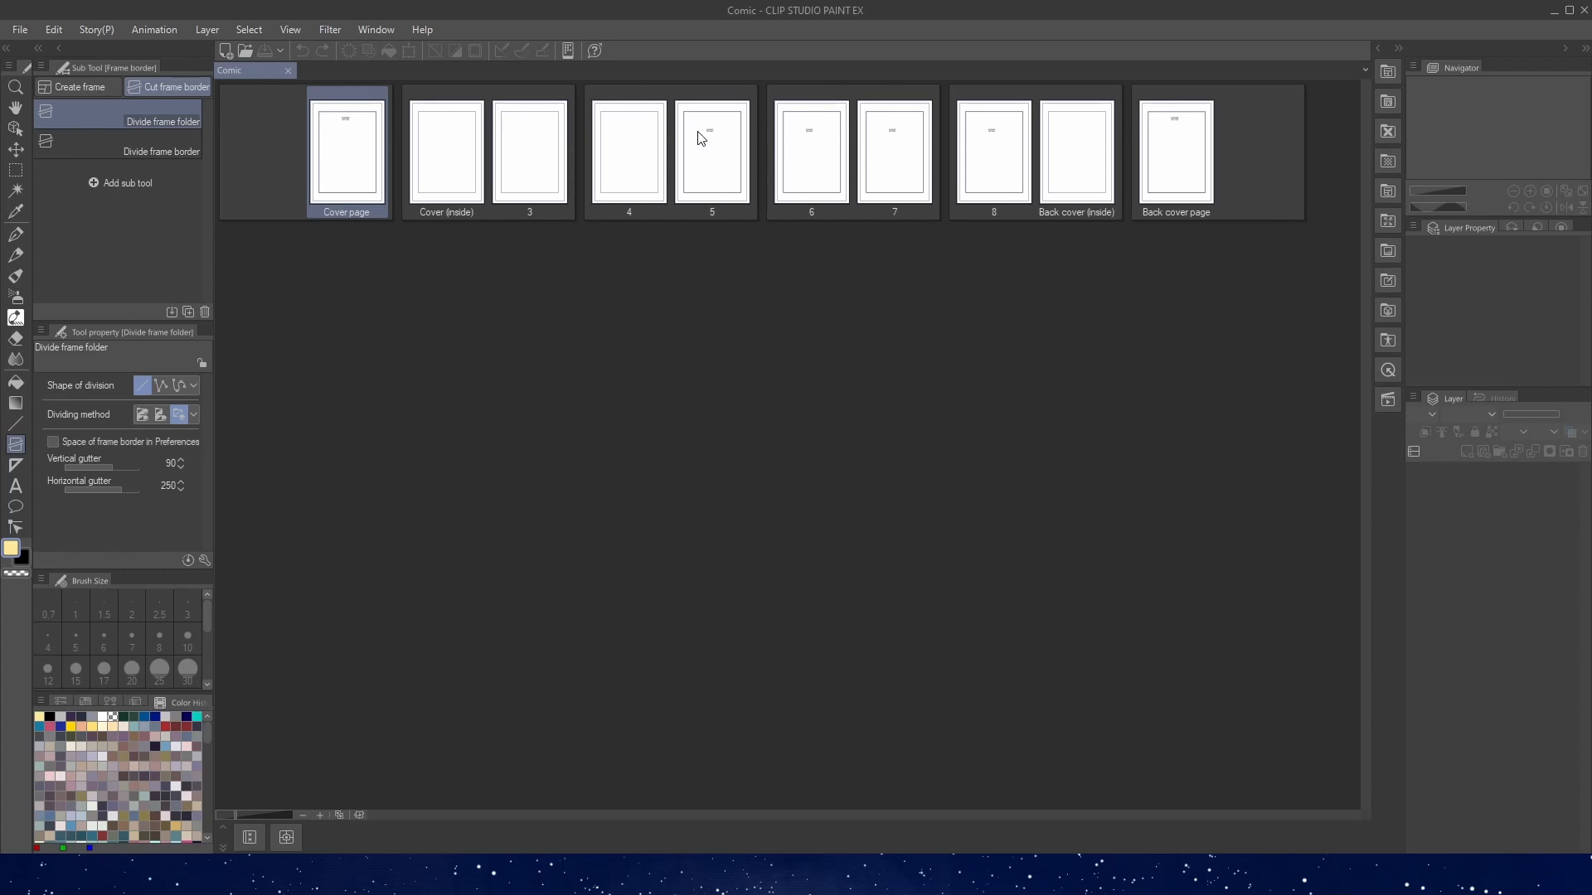
- Delete the newly added blank pages 3 and 4 from the Comic project
left_click(541, 161)
left_click(611, 174, "ctrl")
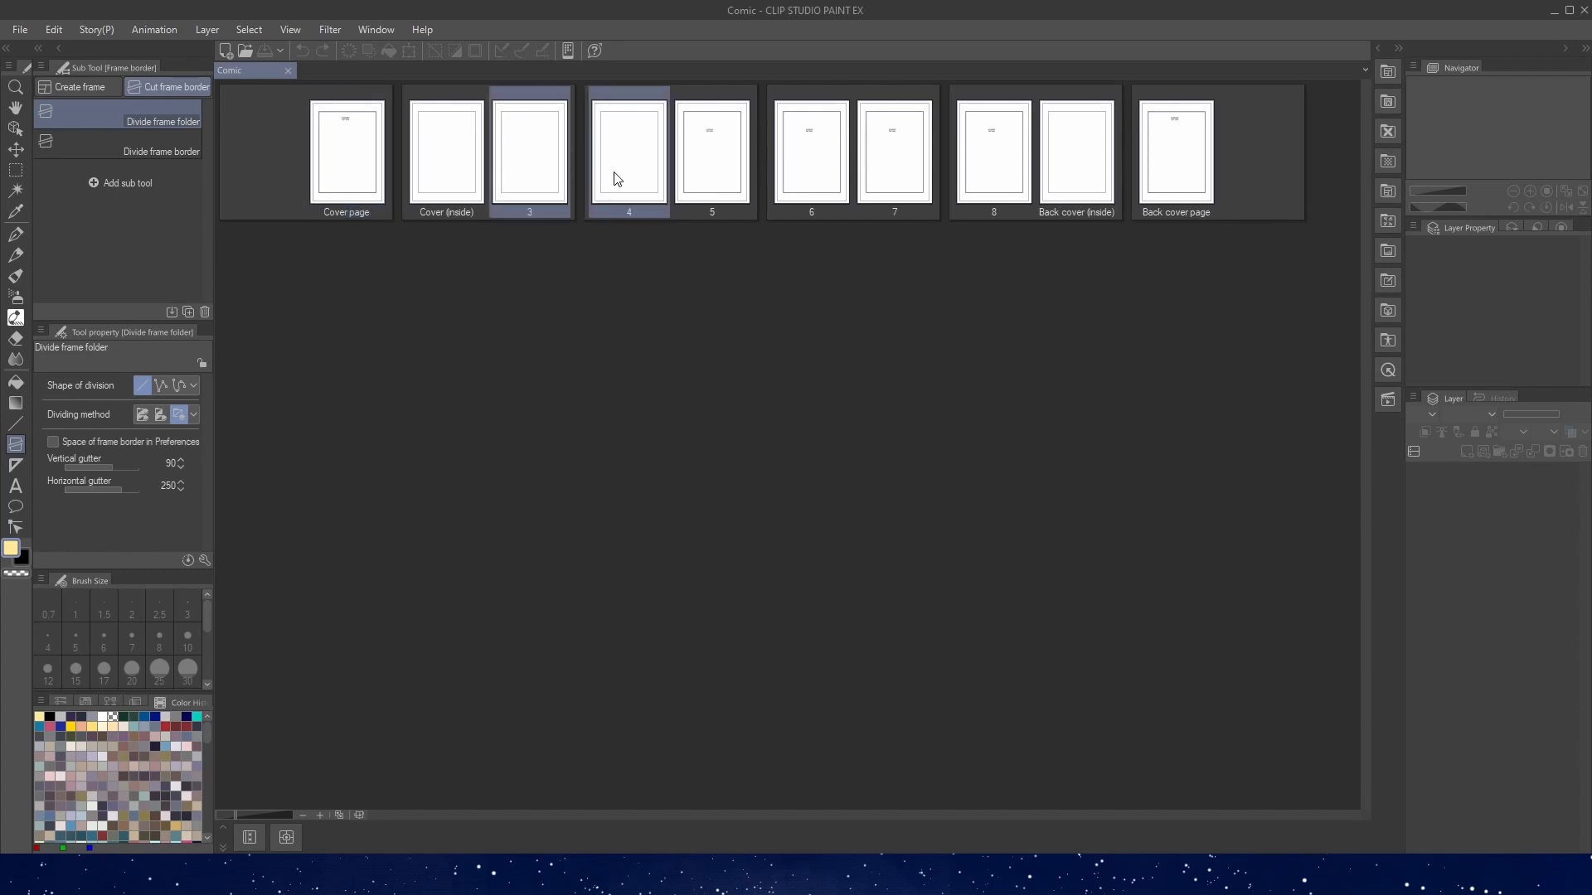
left_click(53, 30)
mouse_move(98, 28)
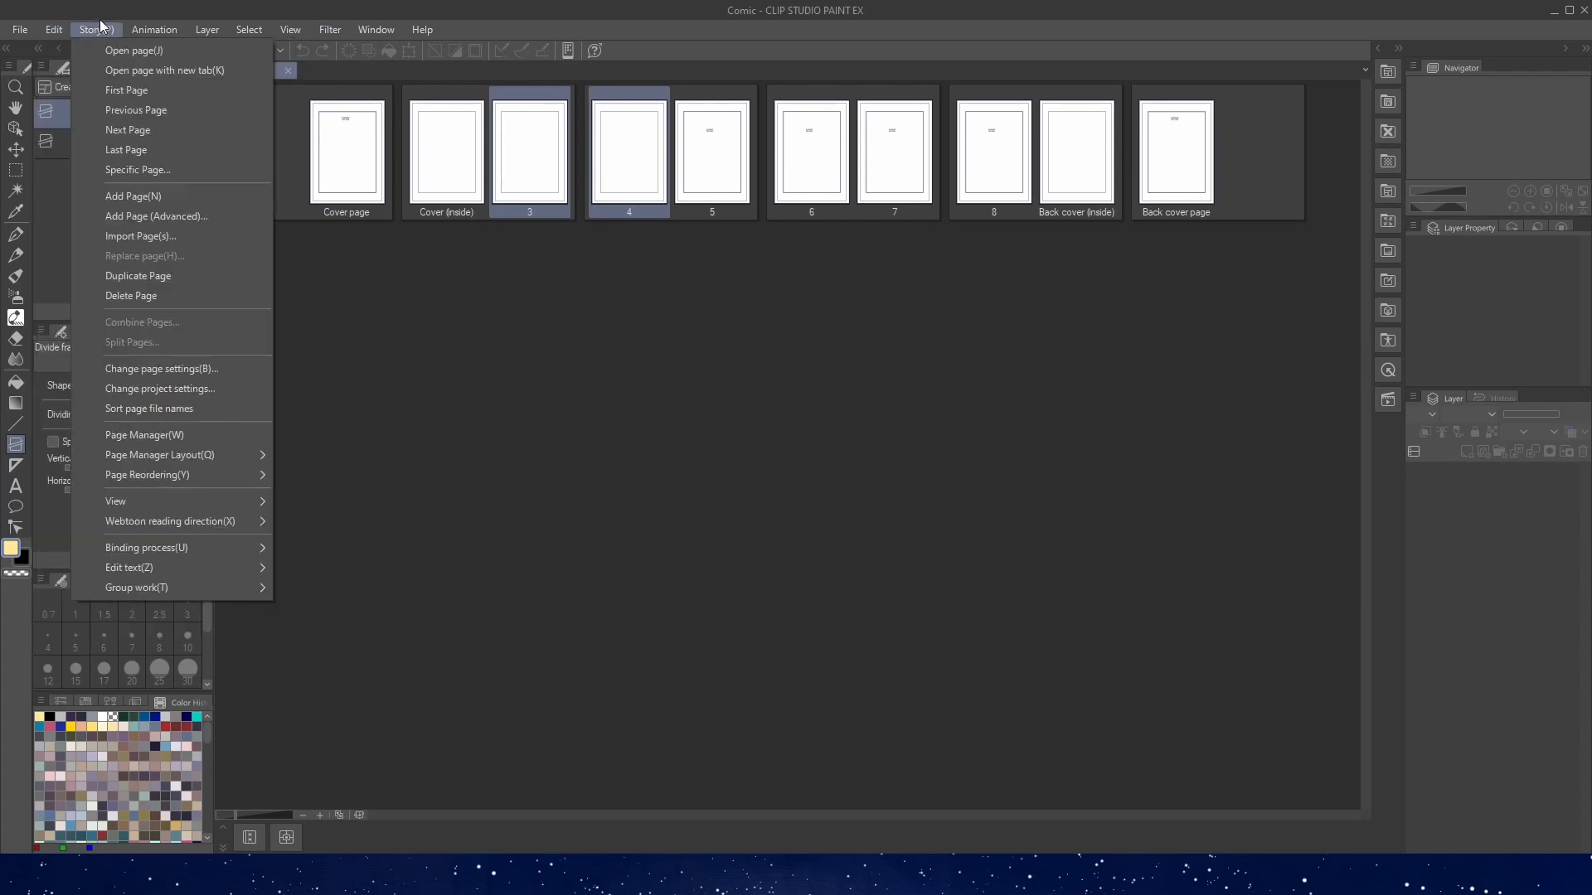
left_click(151, 295)
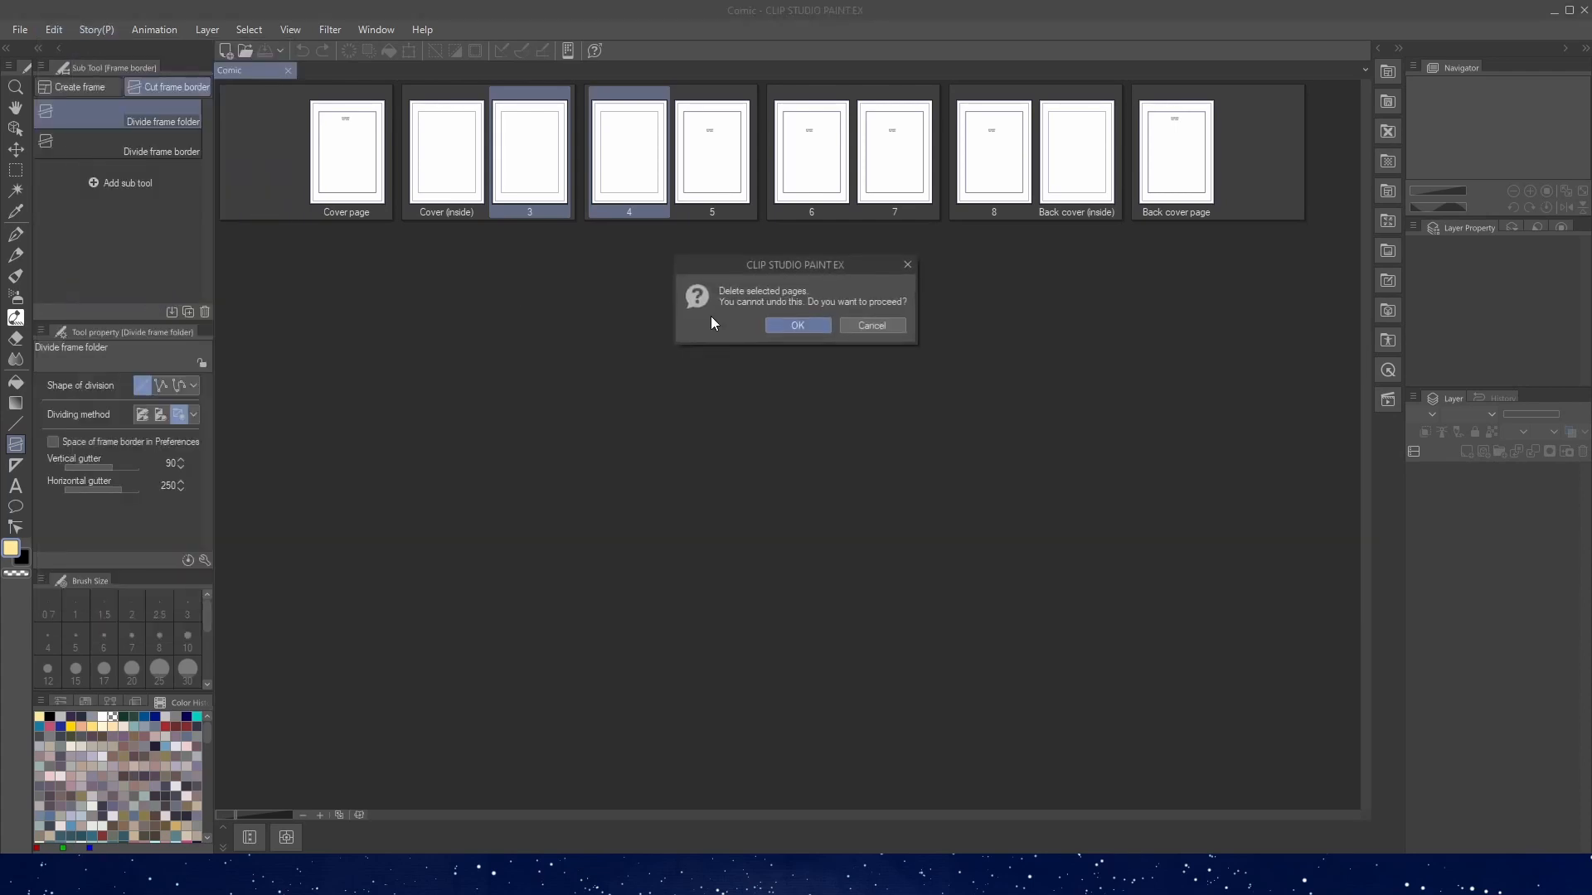
left_click(779, 330)
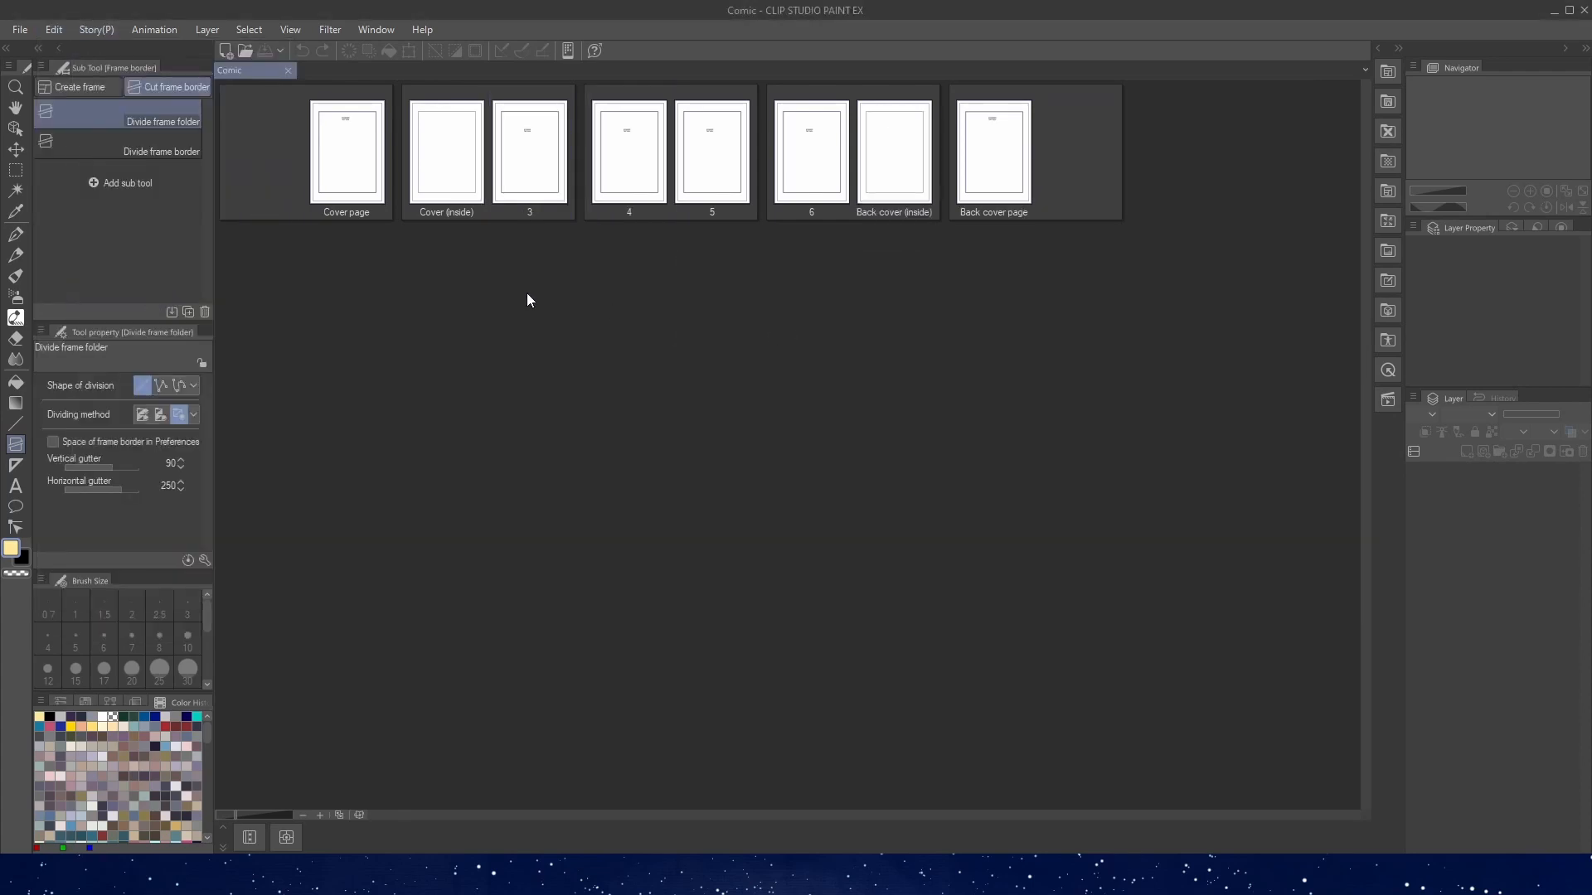
- Add pages to the Comic project with Add Page (Advanced), using the "Single, b&w, 600dpi" layer template
left_click(95, 30)
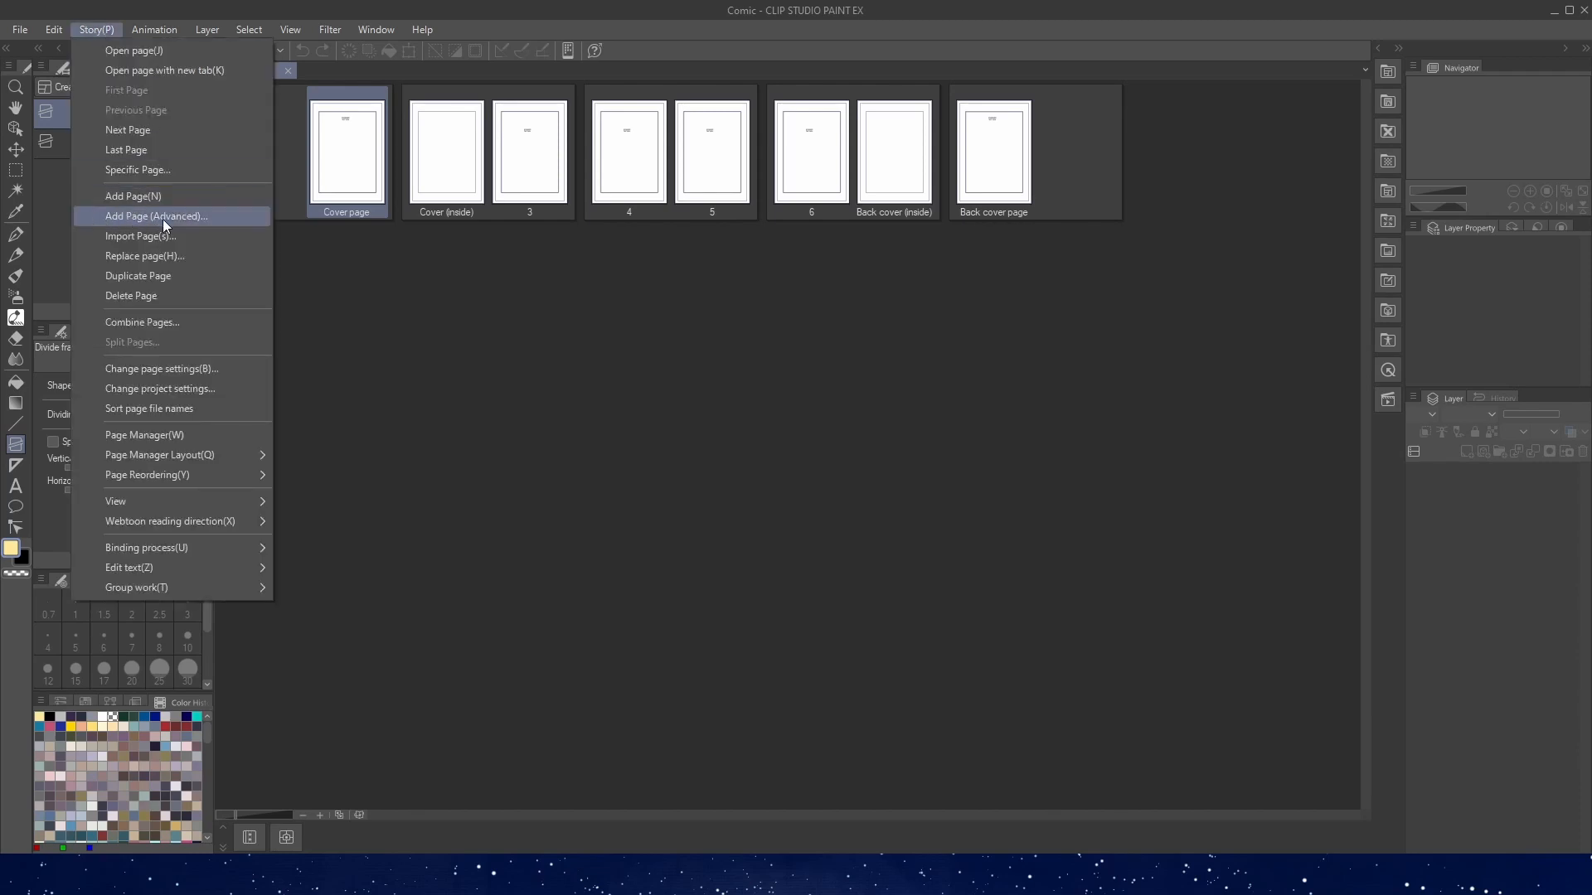
left_click(189, 221)
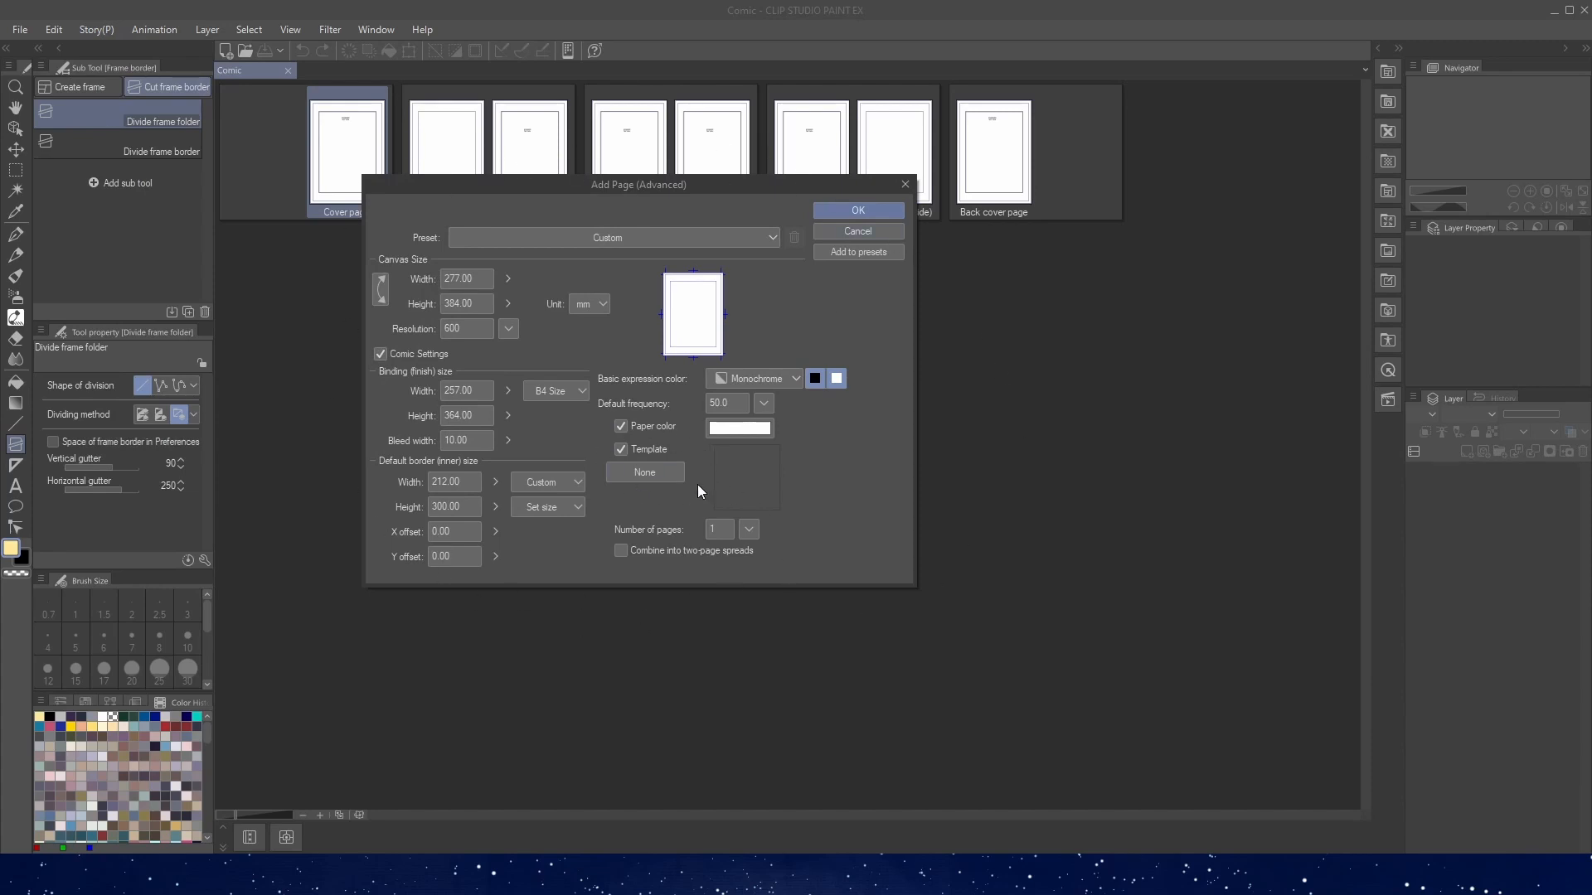
left_click(651, 477)
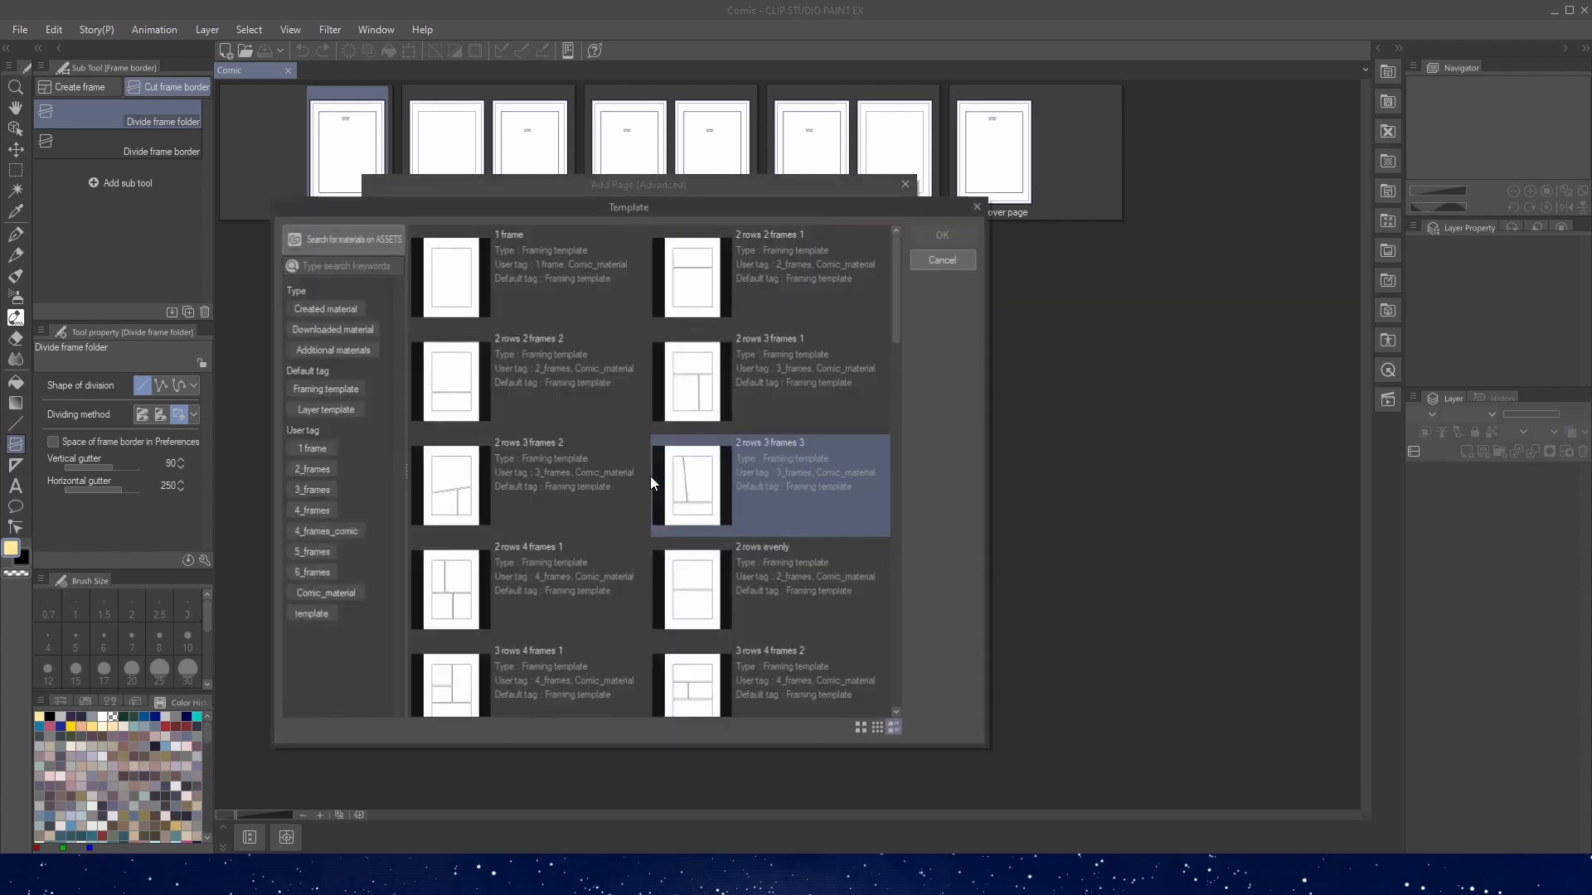
left_click_drag(903, 269, 906, 667)
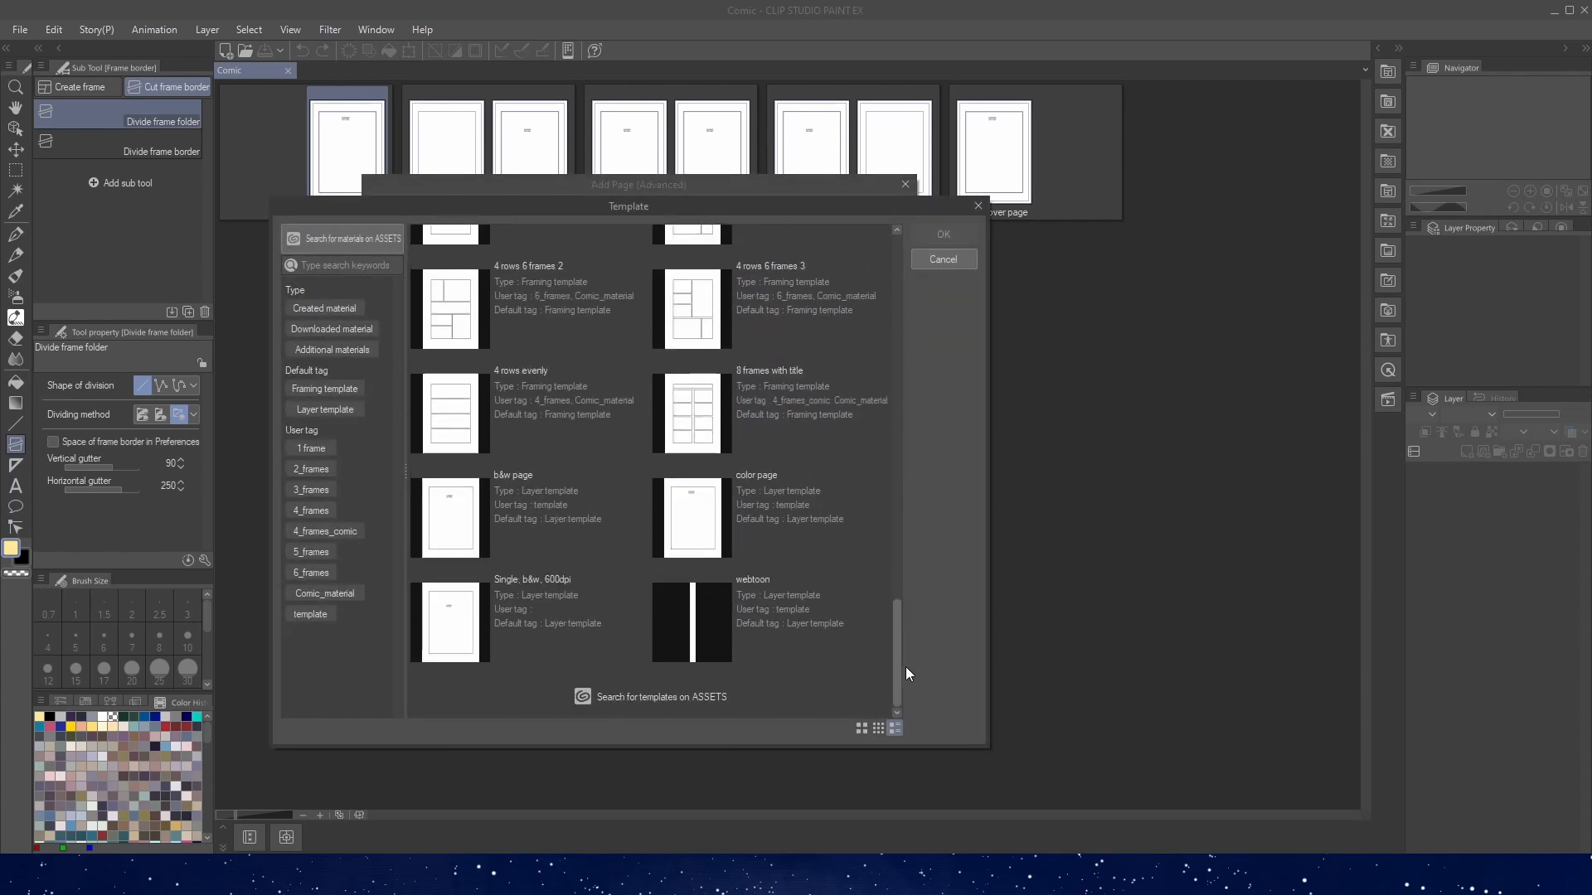
left_click(562, 601)
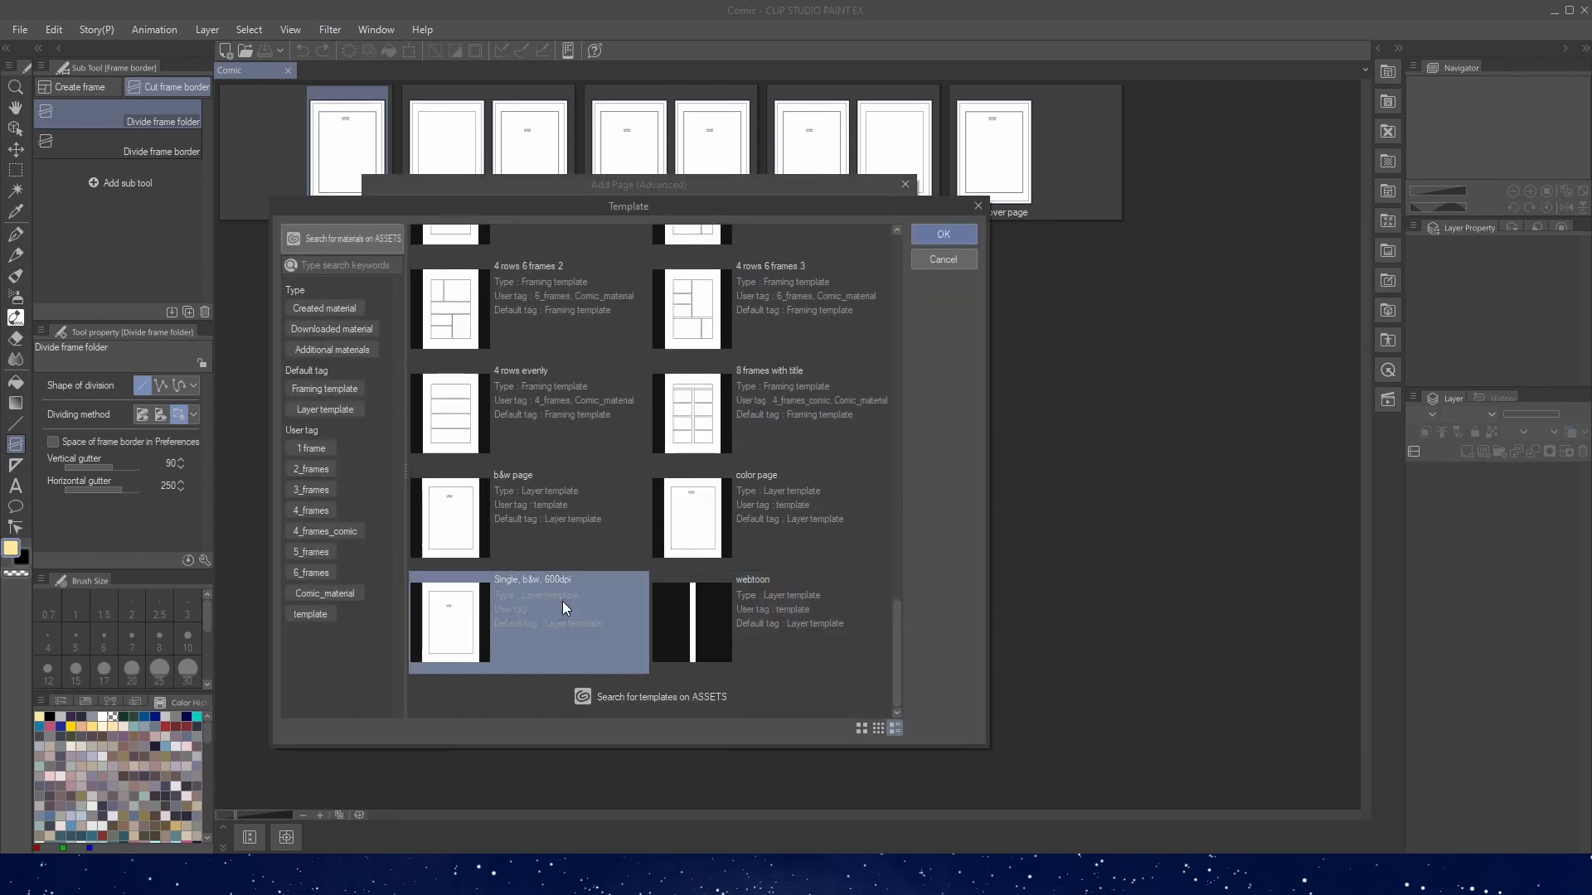
left_click(948, 233)
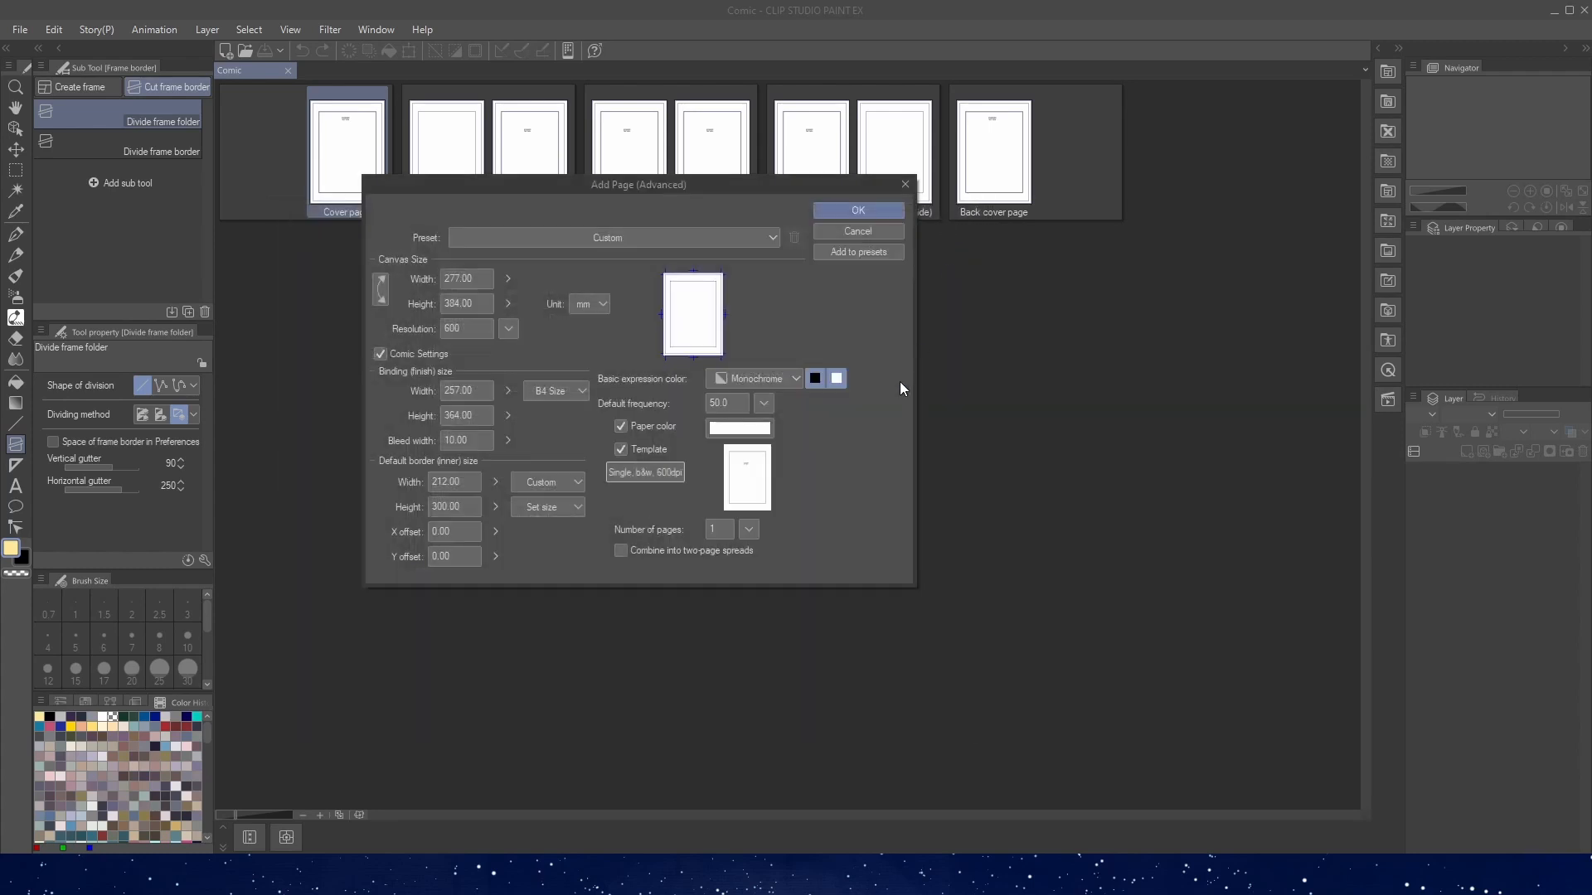
left_click(867, 230)
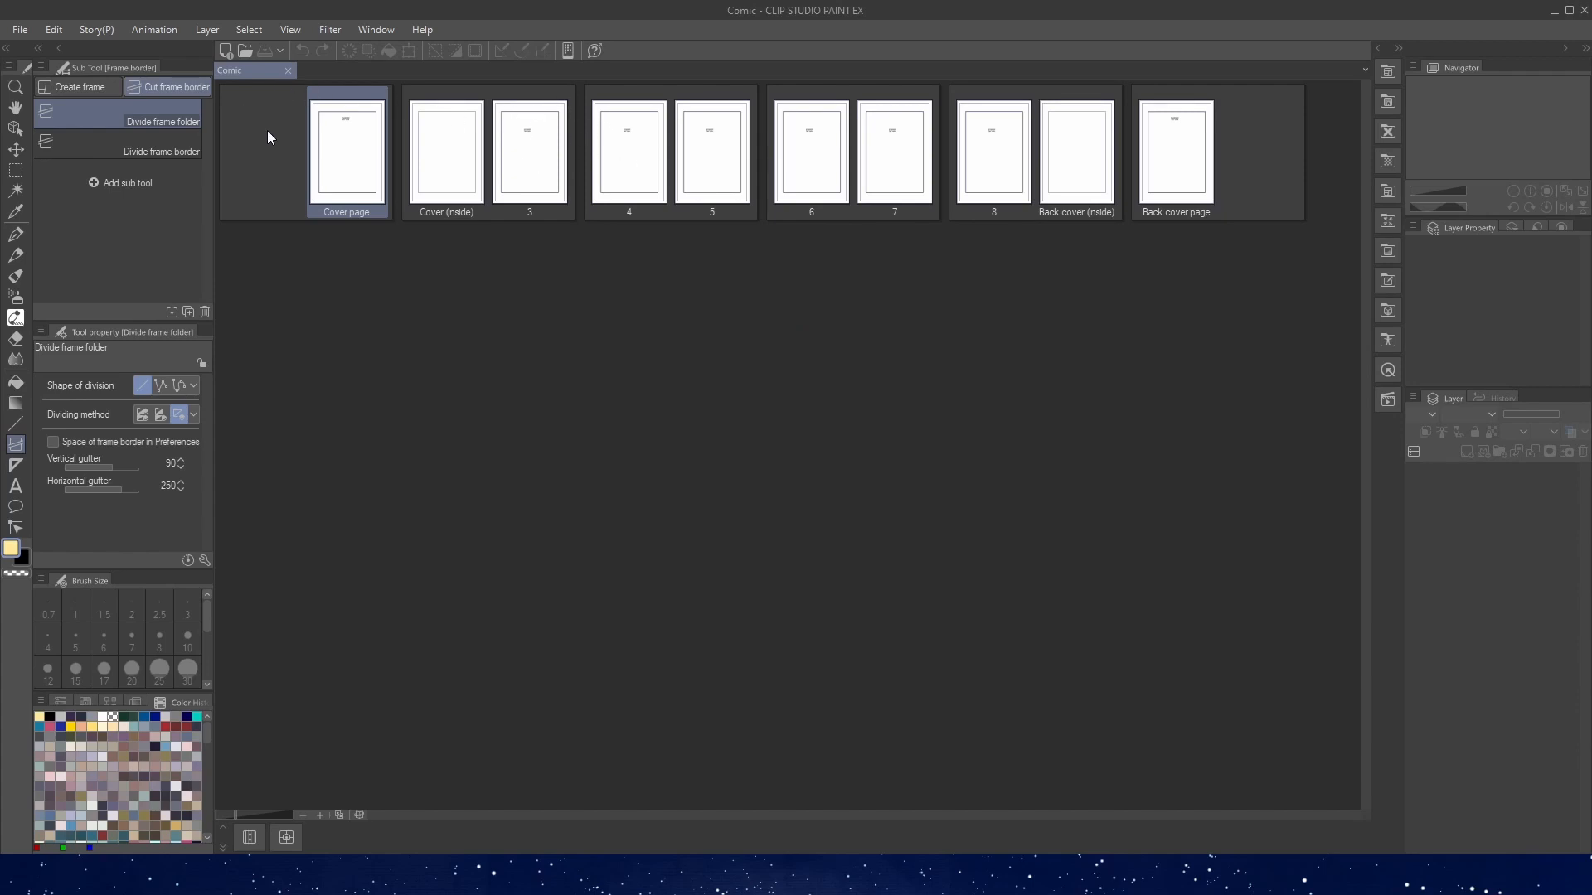
- Open the Cover page and page 3 of the Comic project side by side and compare their layer structures
double_click(340, 156)
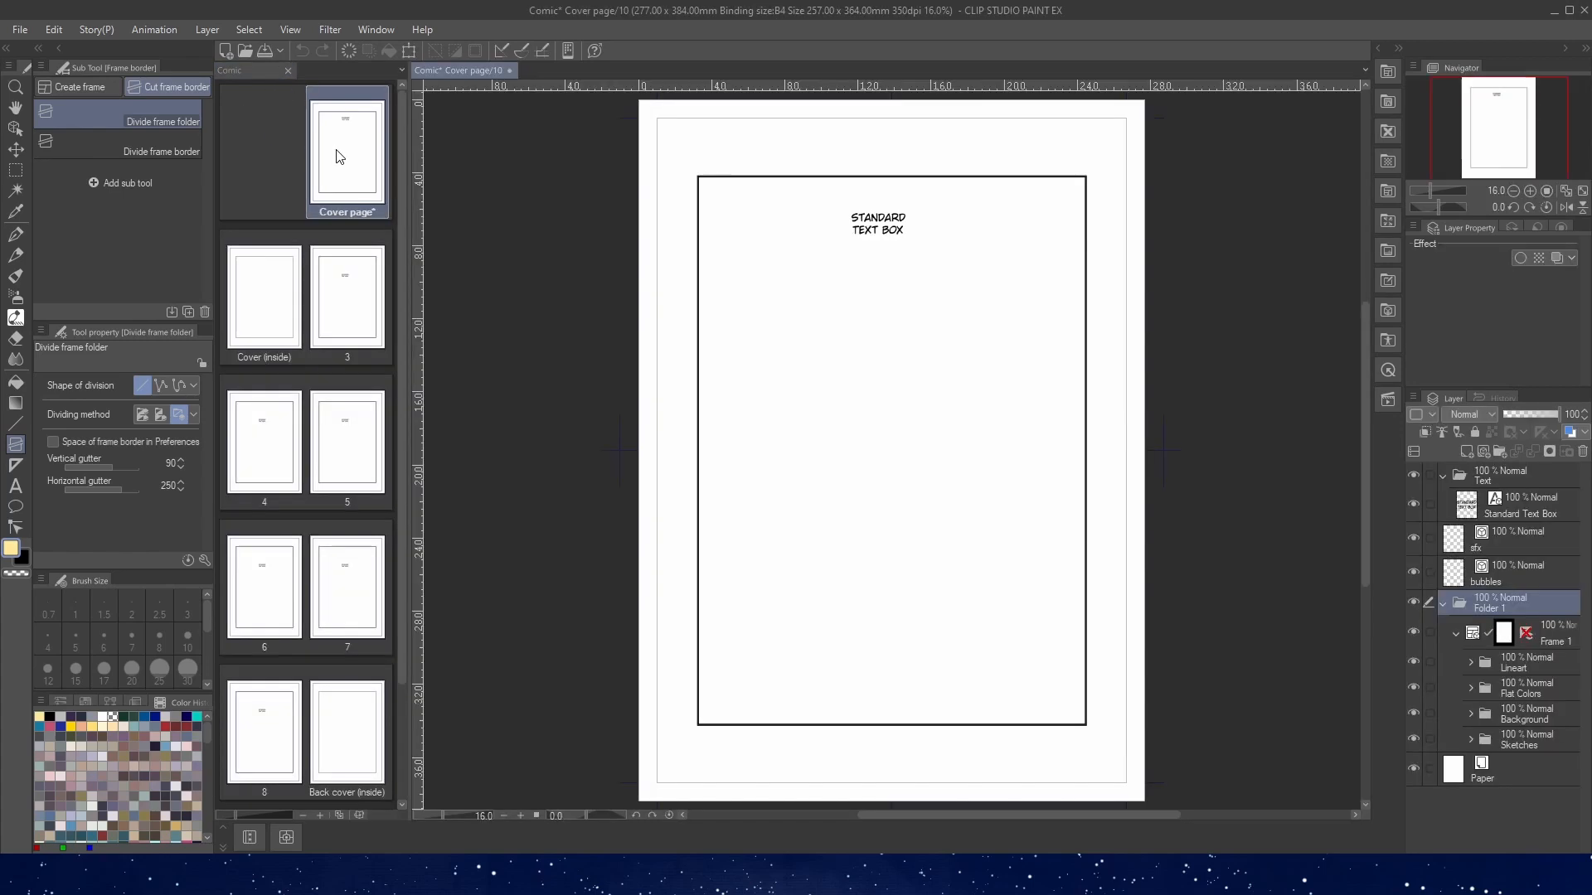
double_click(347, 305)
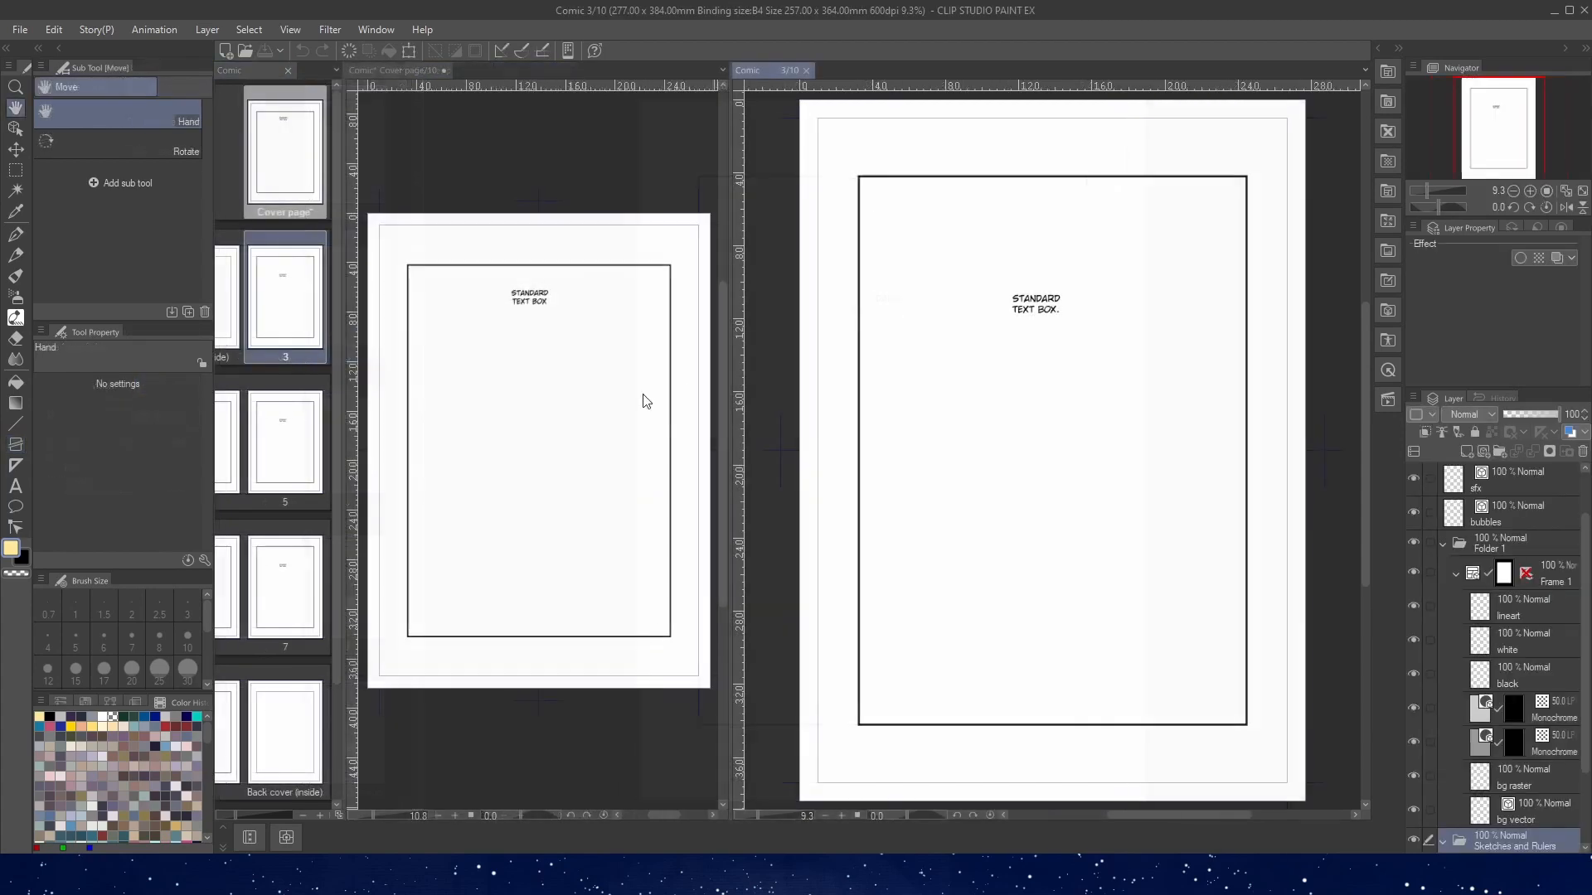
left_click(639, 398)
left_click(978, 404)
scroll(1550, 587, "down", 3)
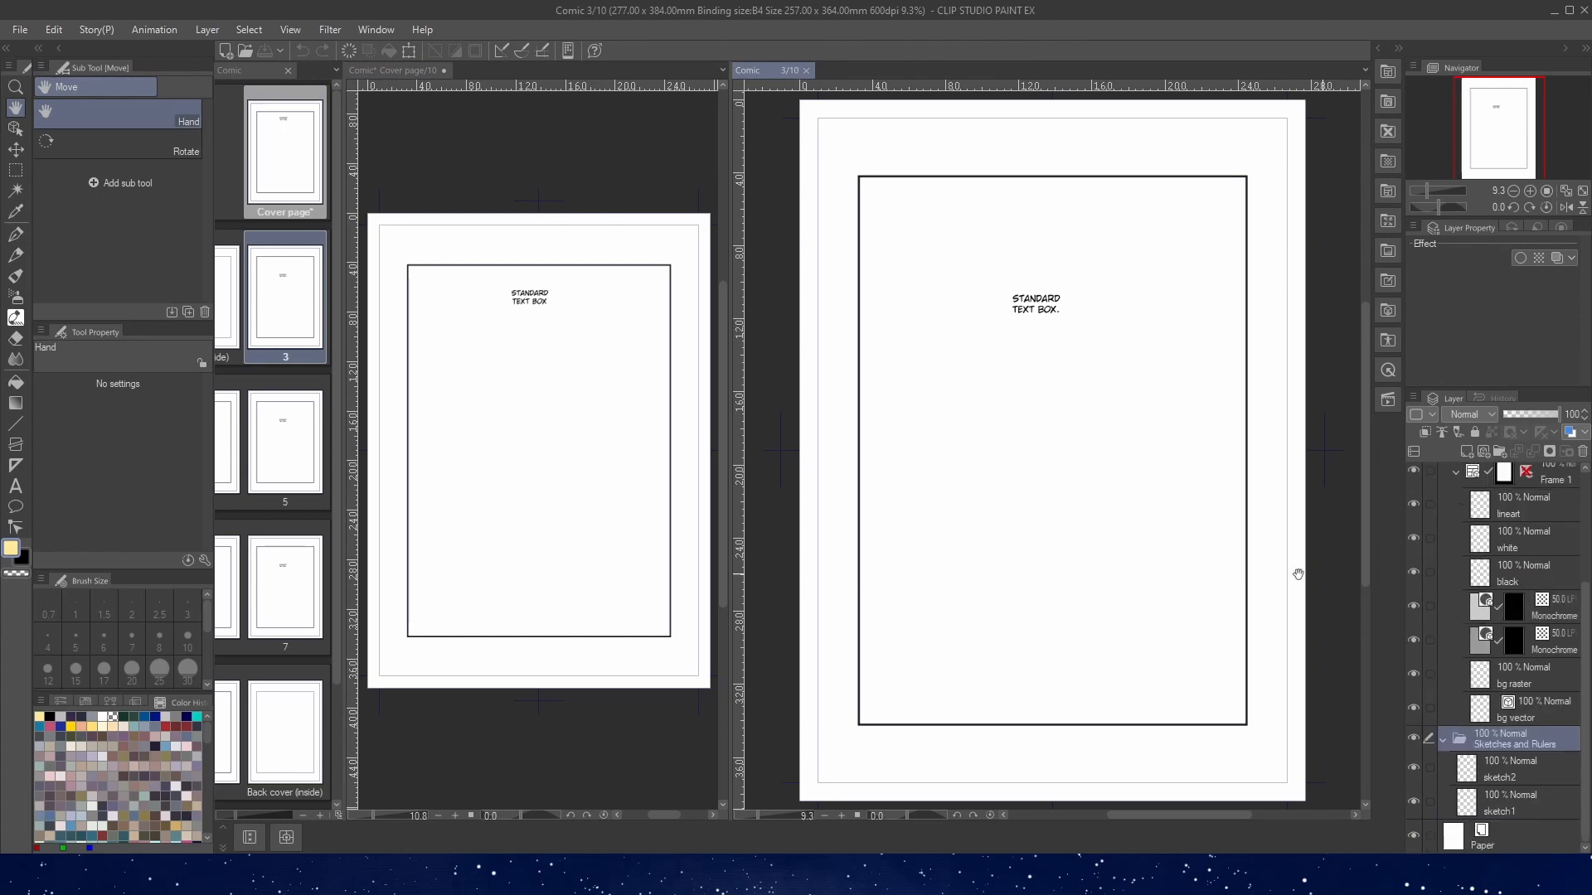
left_click(644, 516)
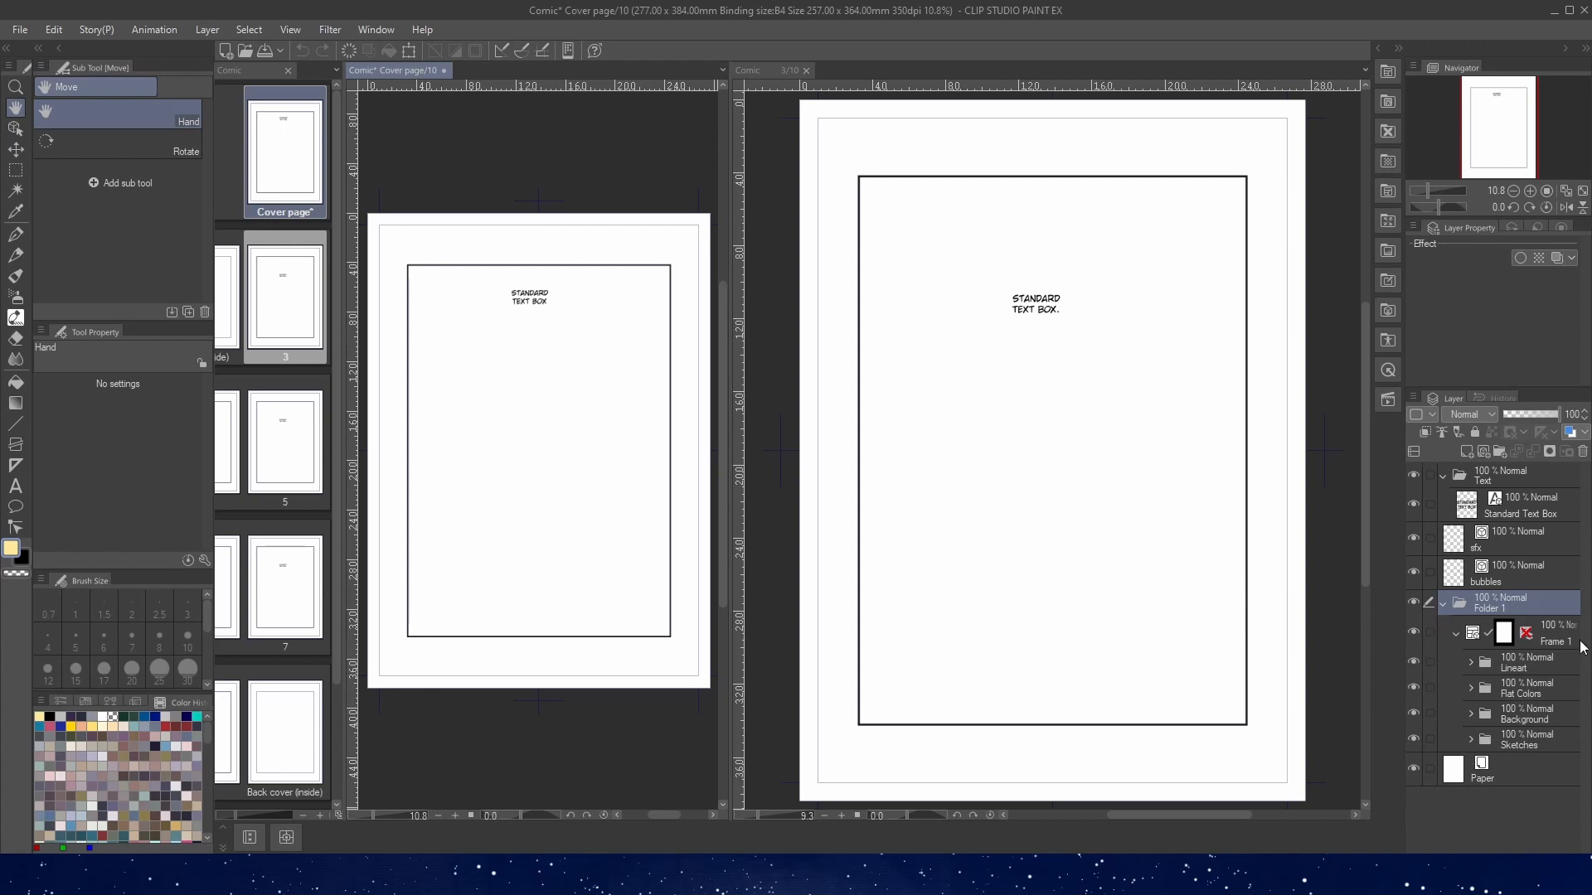
- Move the white layer above the lineart layer inside the Frame 1 folder on page 3
left_click(745, 66)
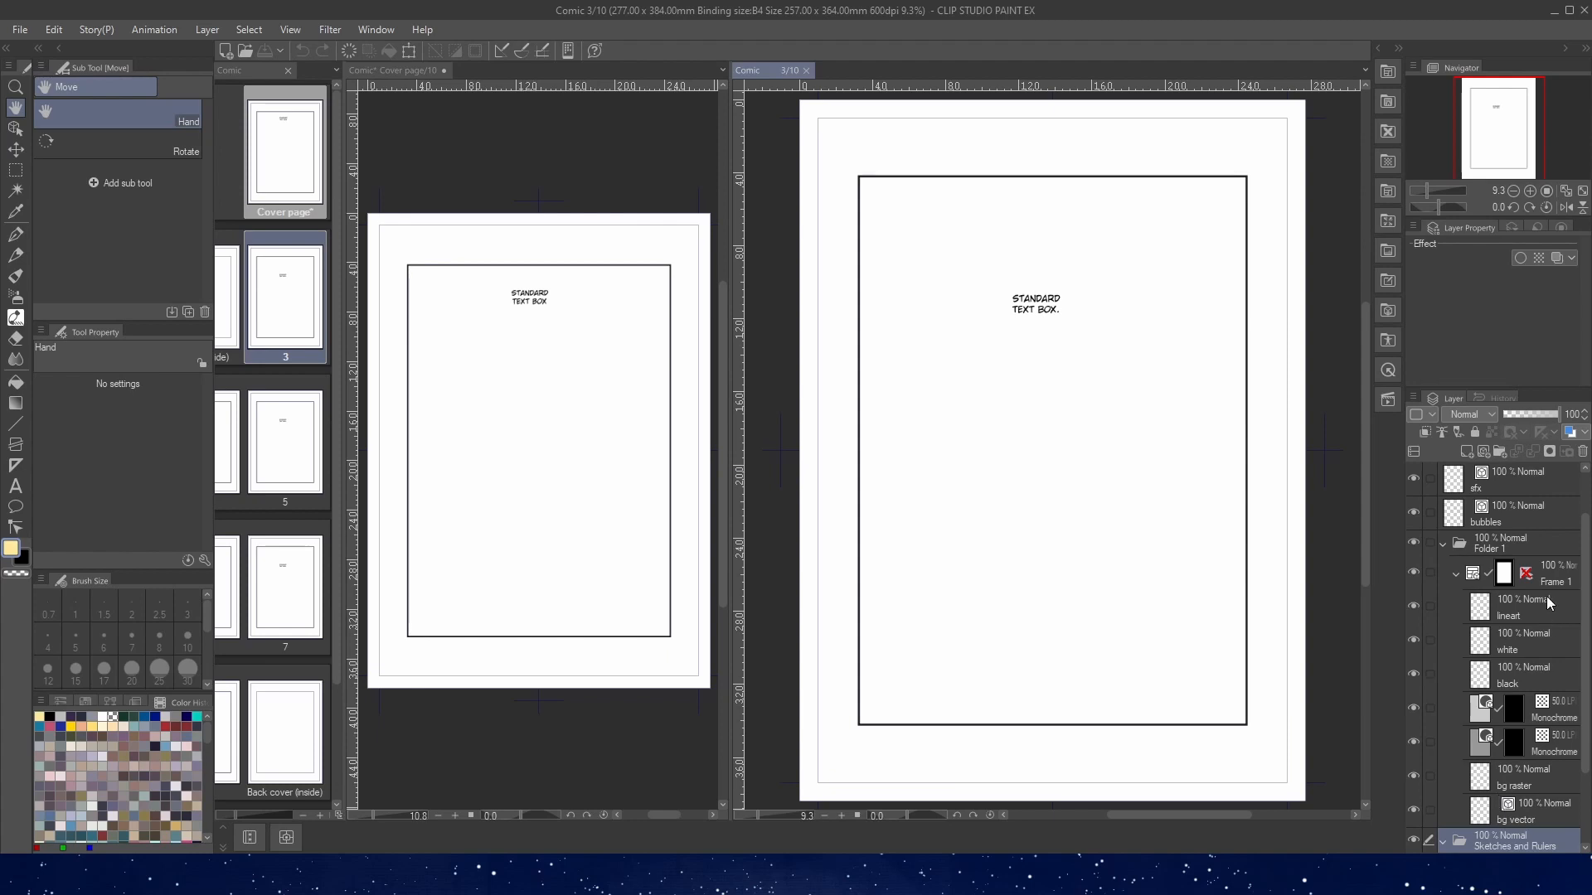
left_click(1525, 619)
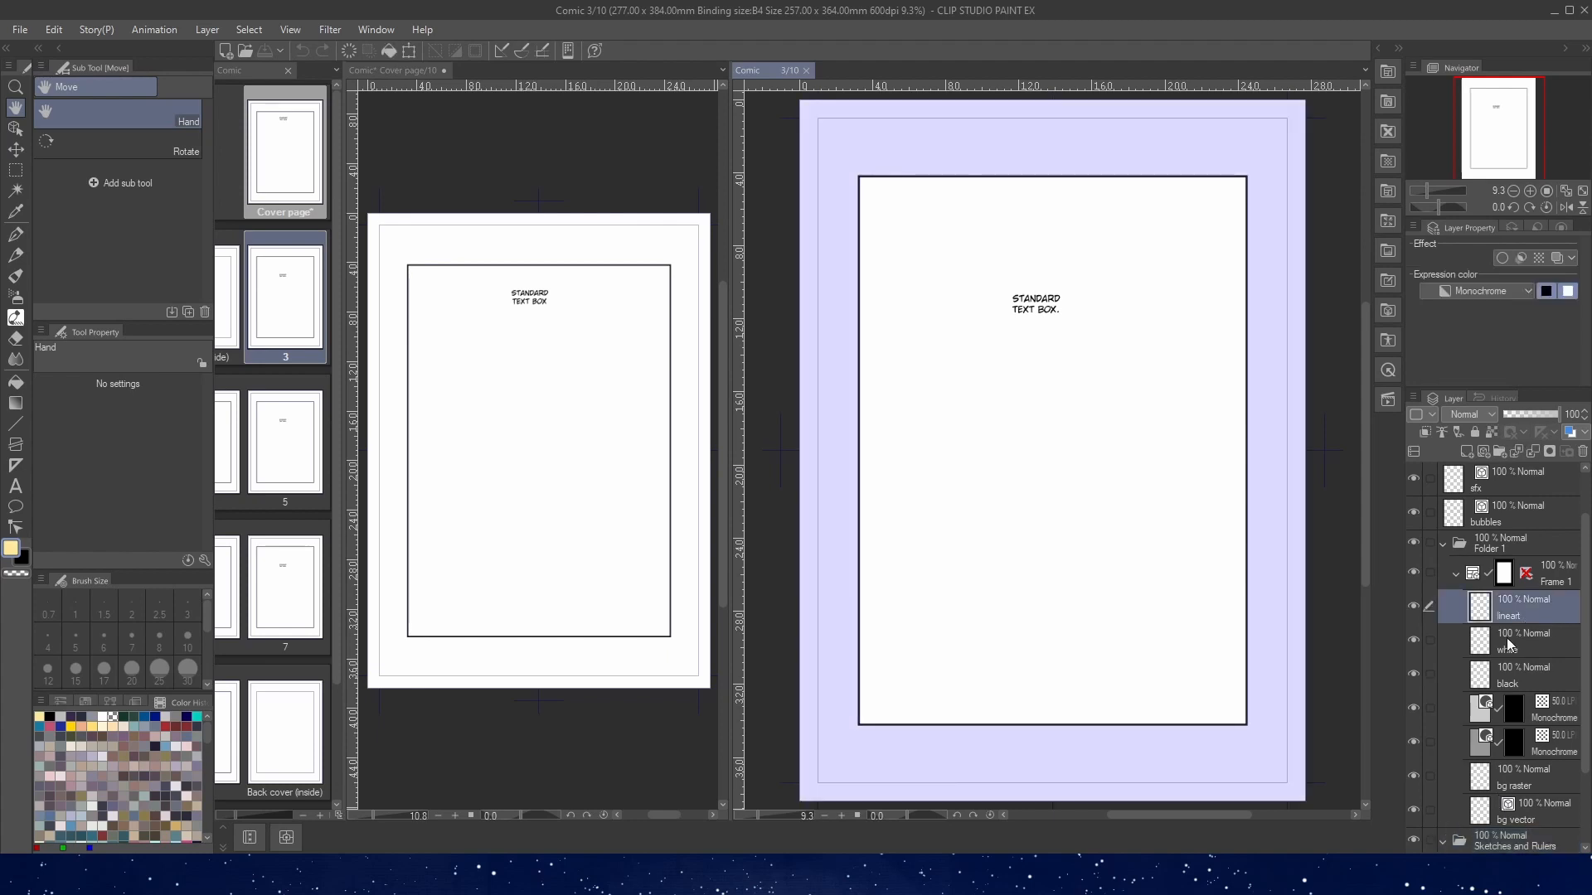
left_click(1516, 648)
left_click(1544, 678)
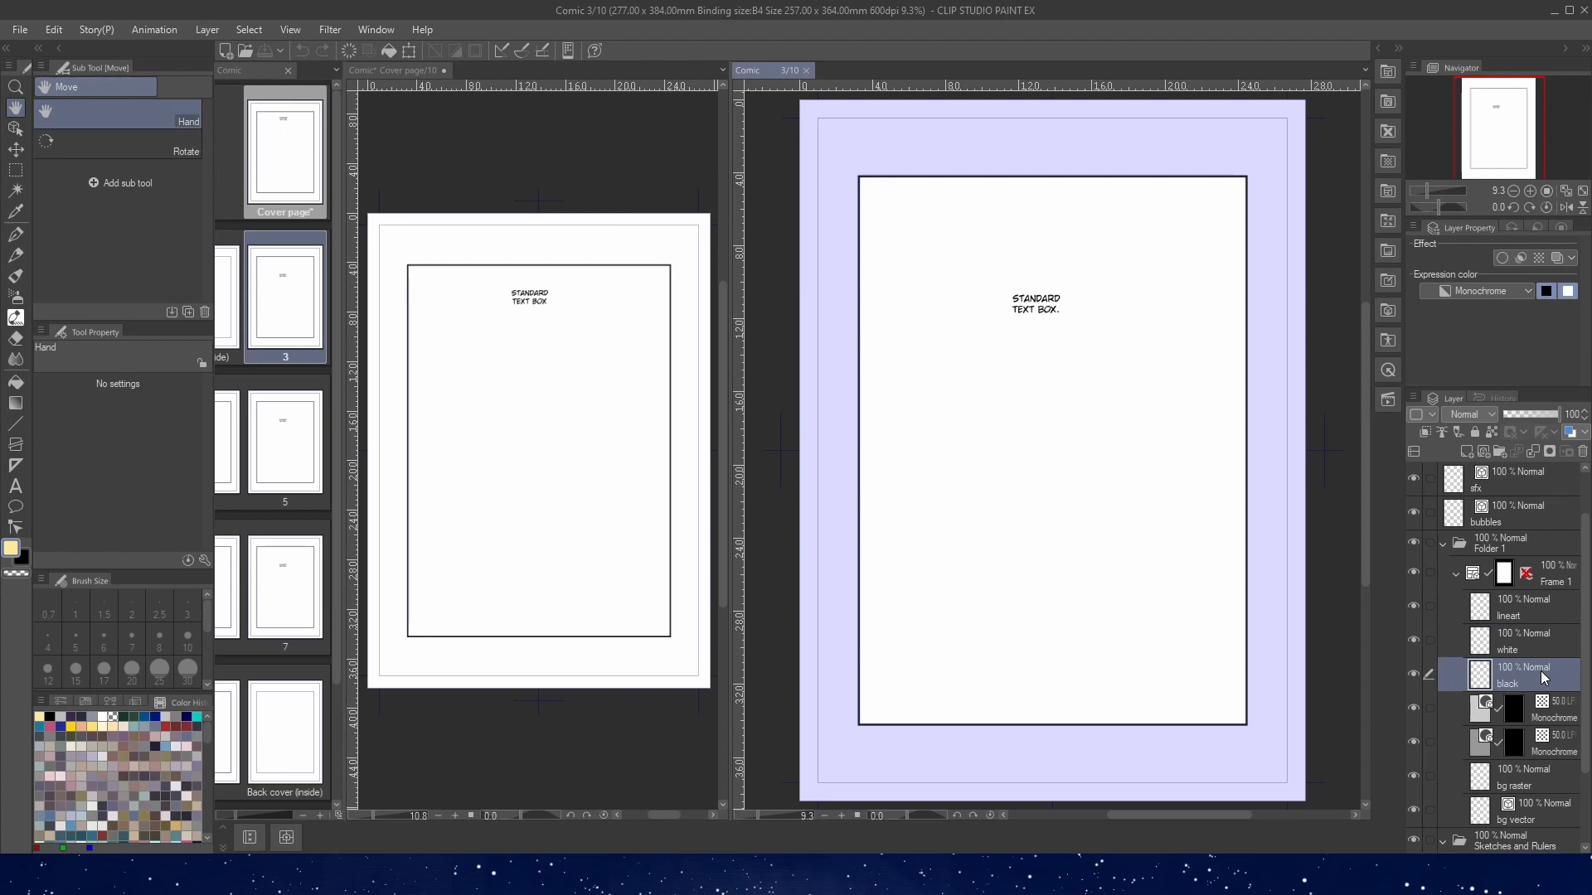
left_click_drag(1536, 635, 1534, 605)
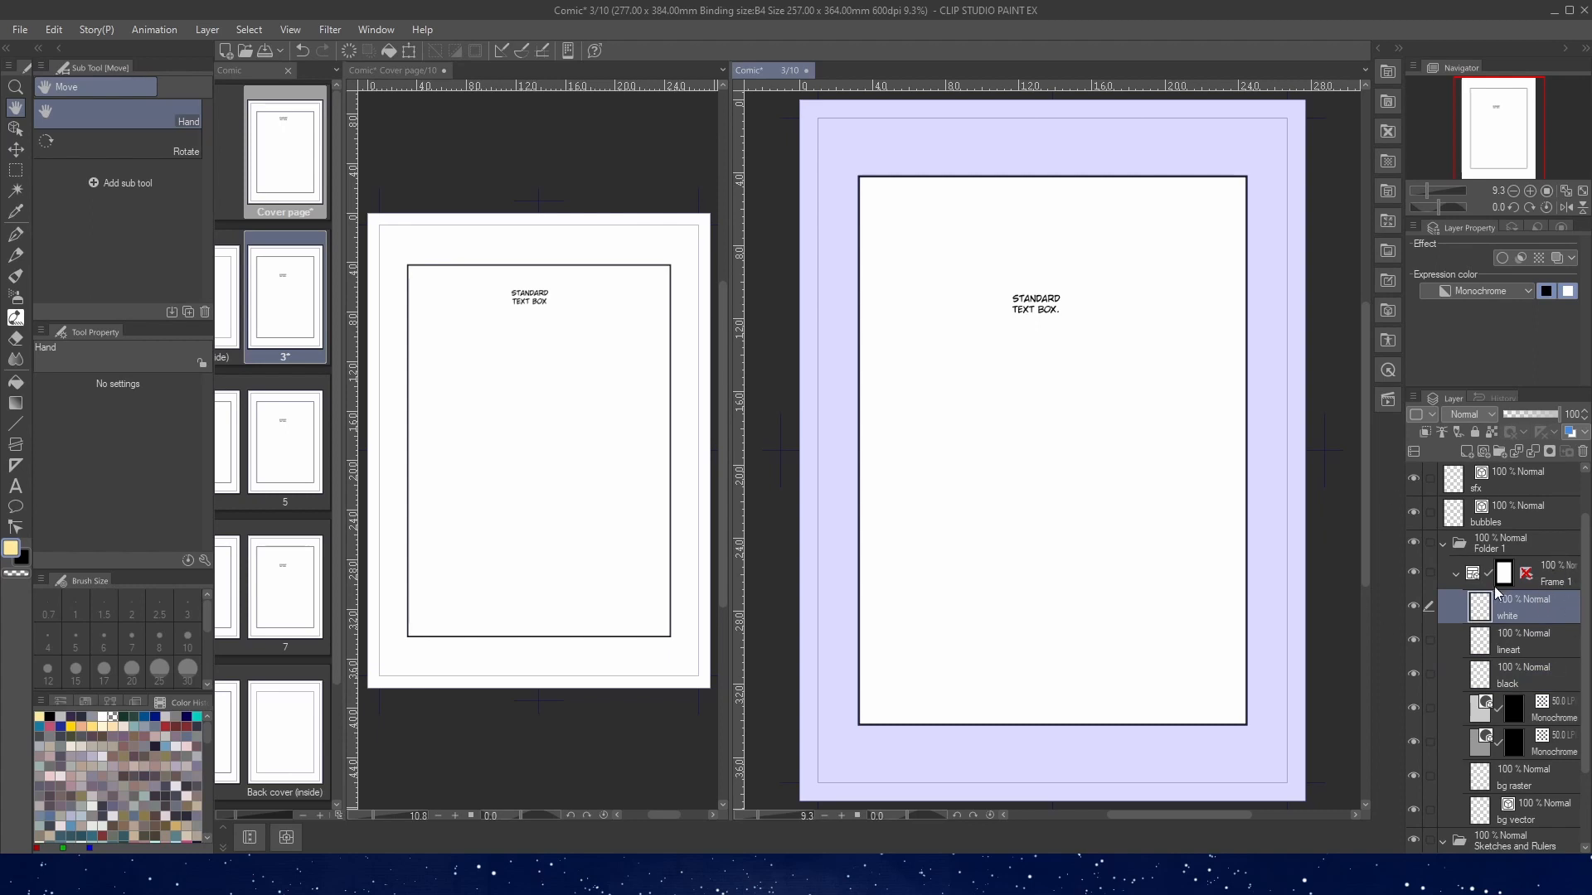
- Examine the tone, background and sketch layers on page 3 and how Frame 1 is nested in Folder 1
scroll(1514, 590, "down", 3)
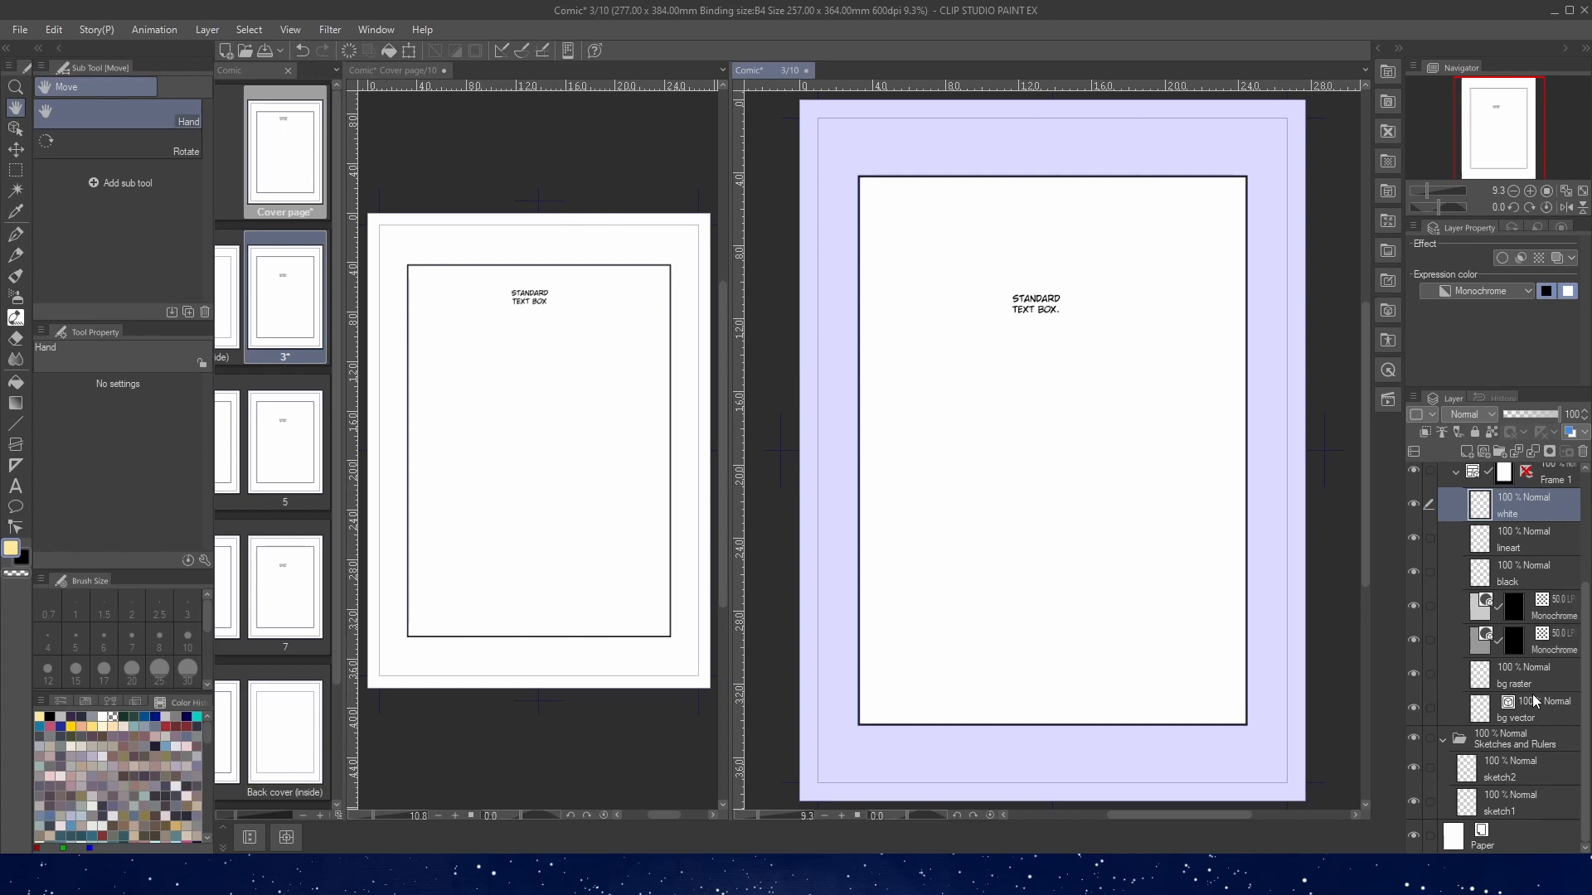
scroll(1532, 694, "up", 4)
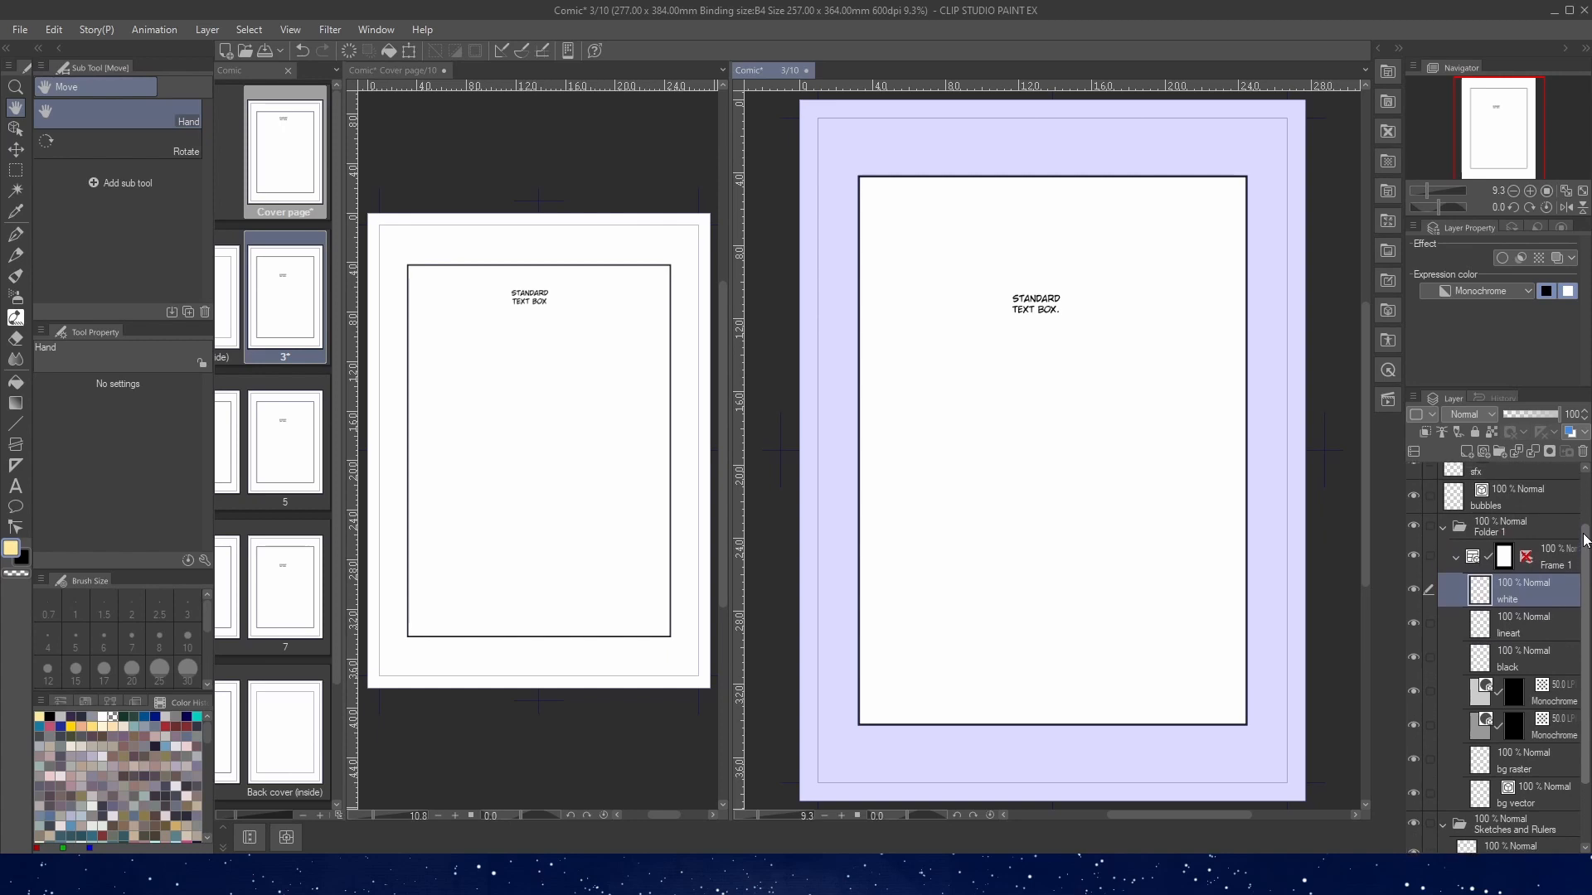
left_click(1568, 570)
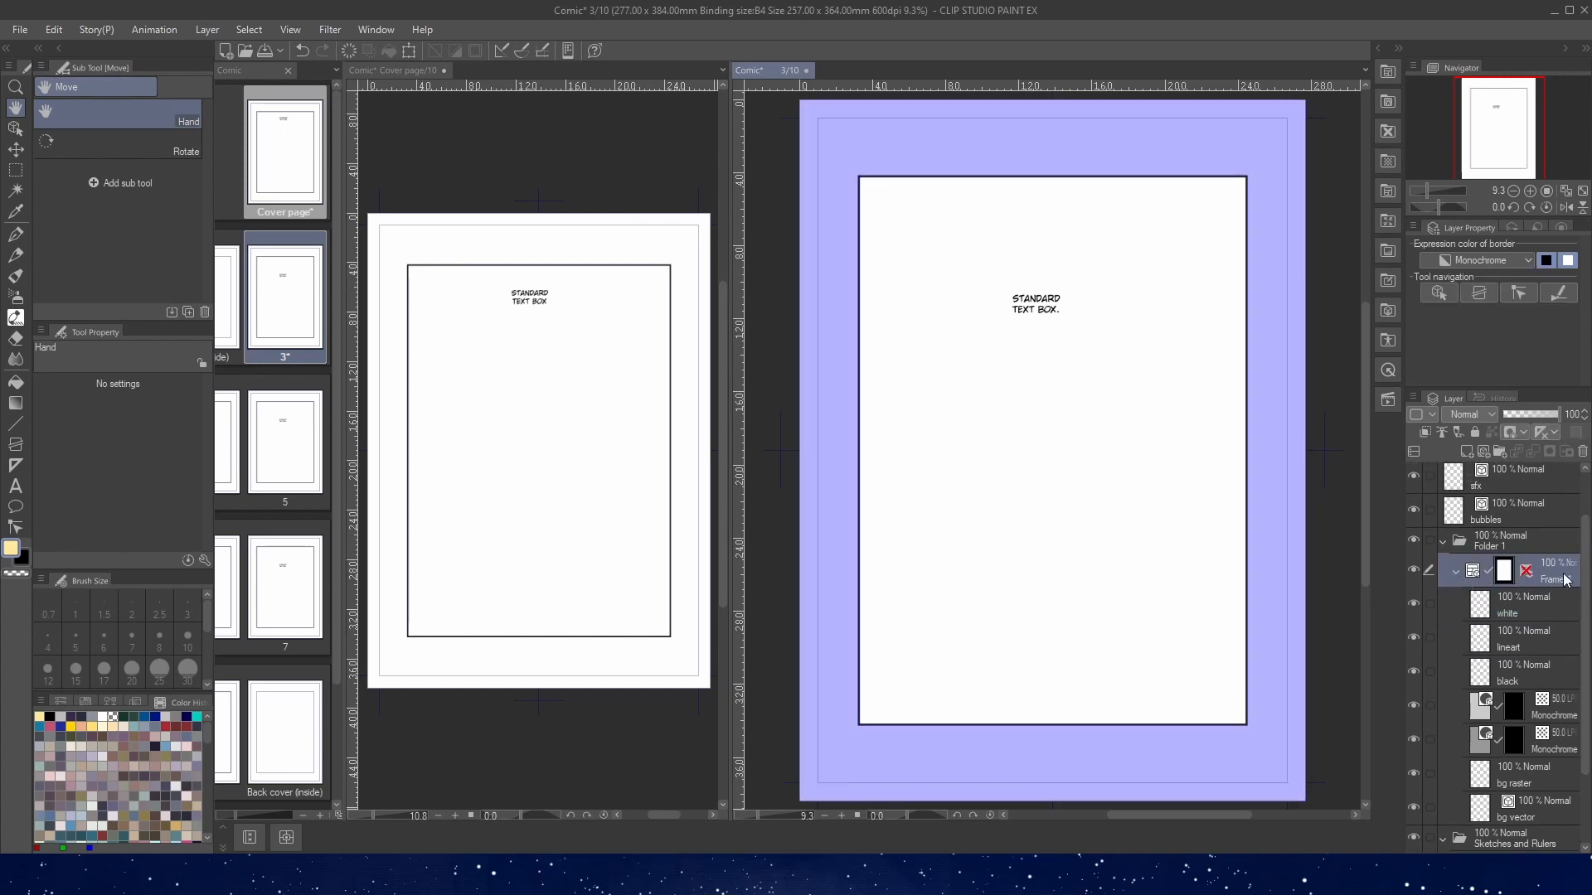
left_click(1521, 549)
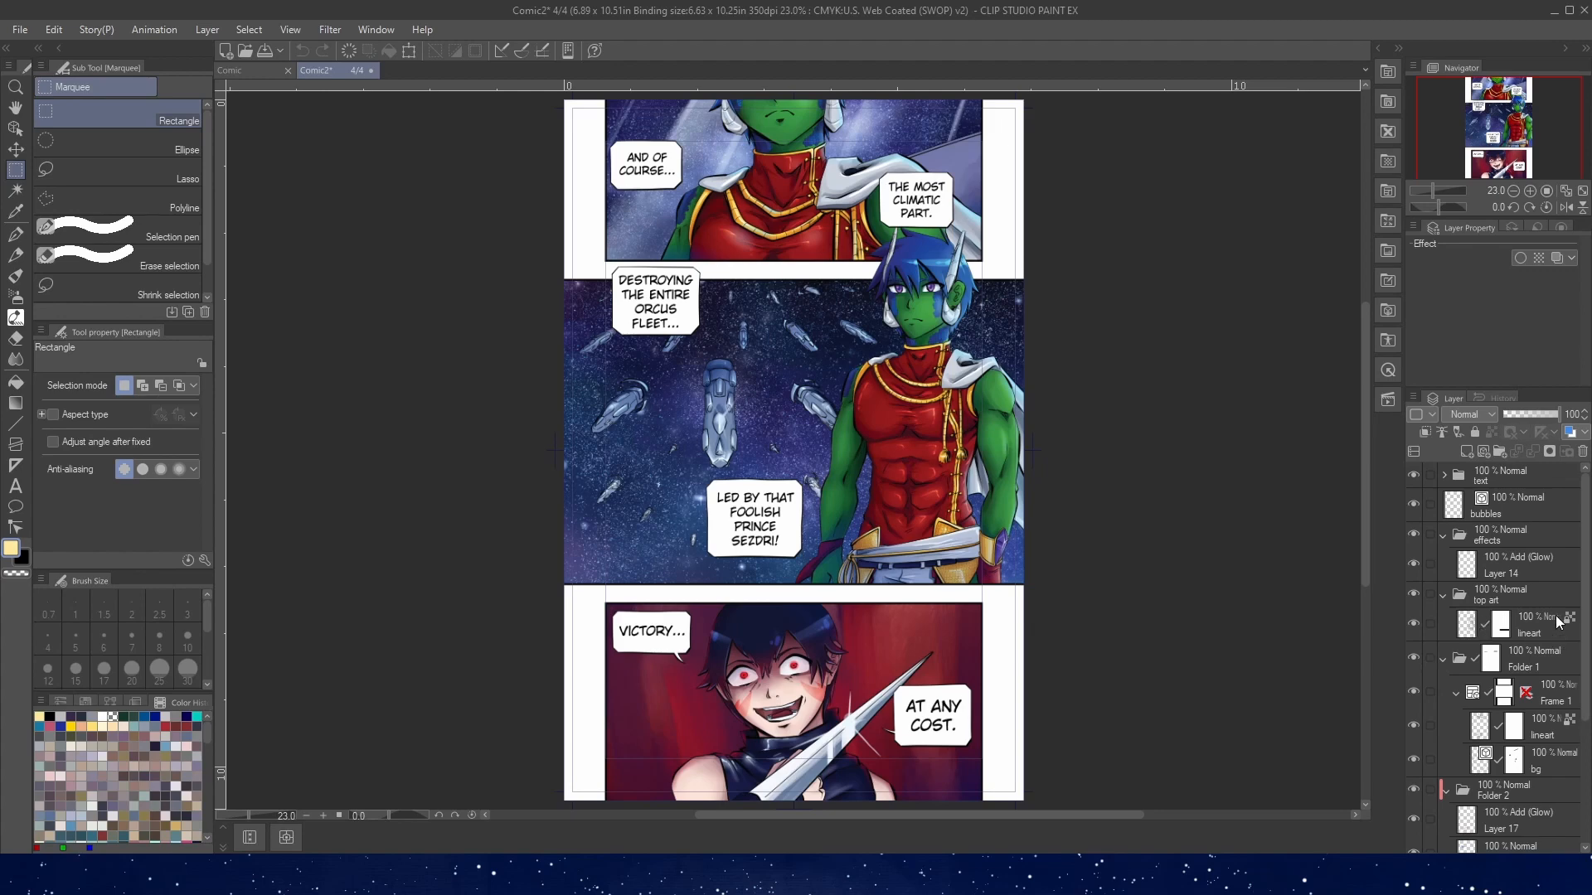
- Switch the Folder 1 layer mask off and back on in Comic2 to check which artwork it hides
right_click(1489, 668)
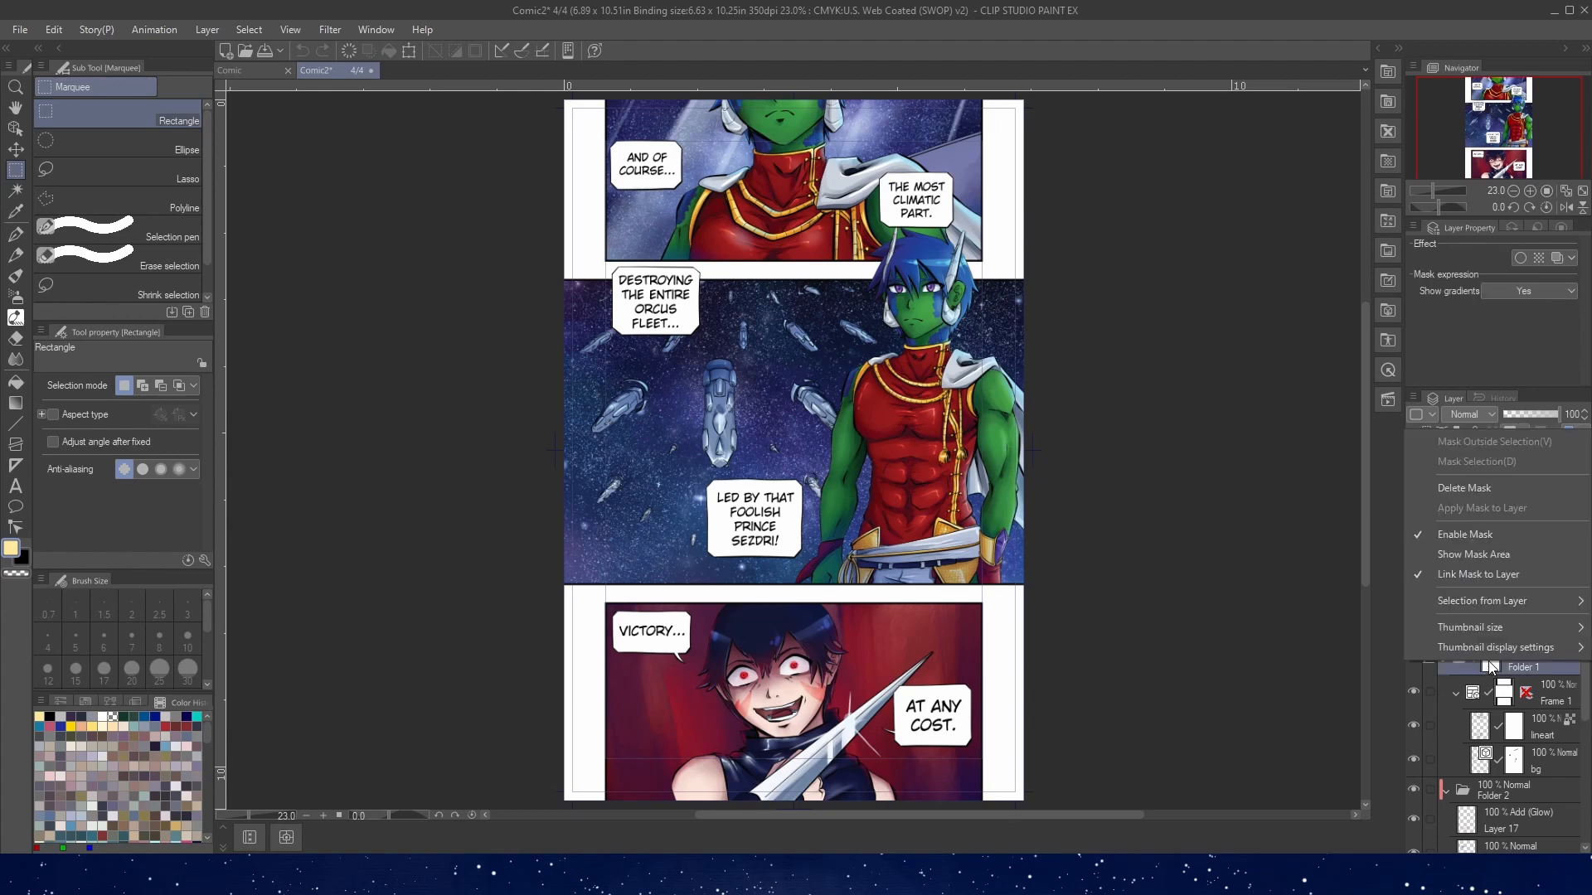
left_click(1471, 540)
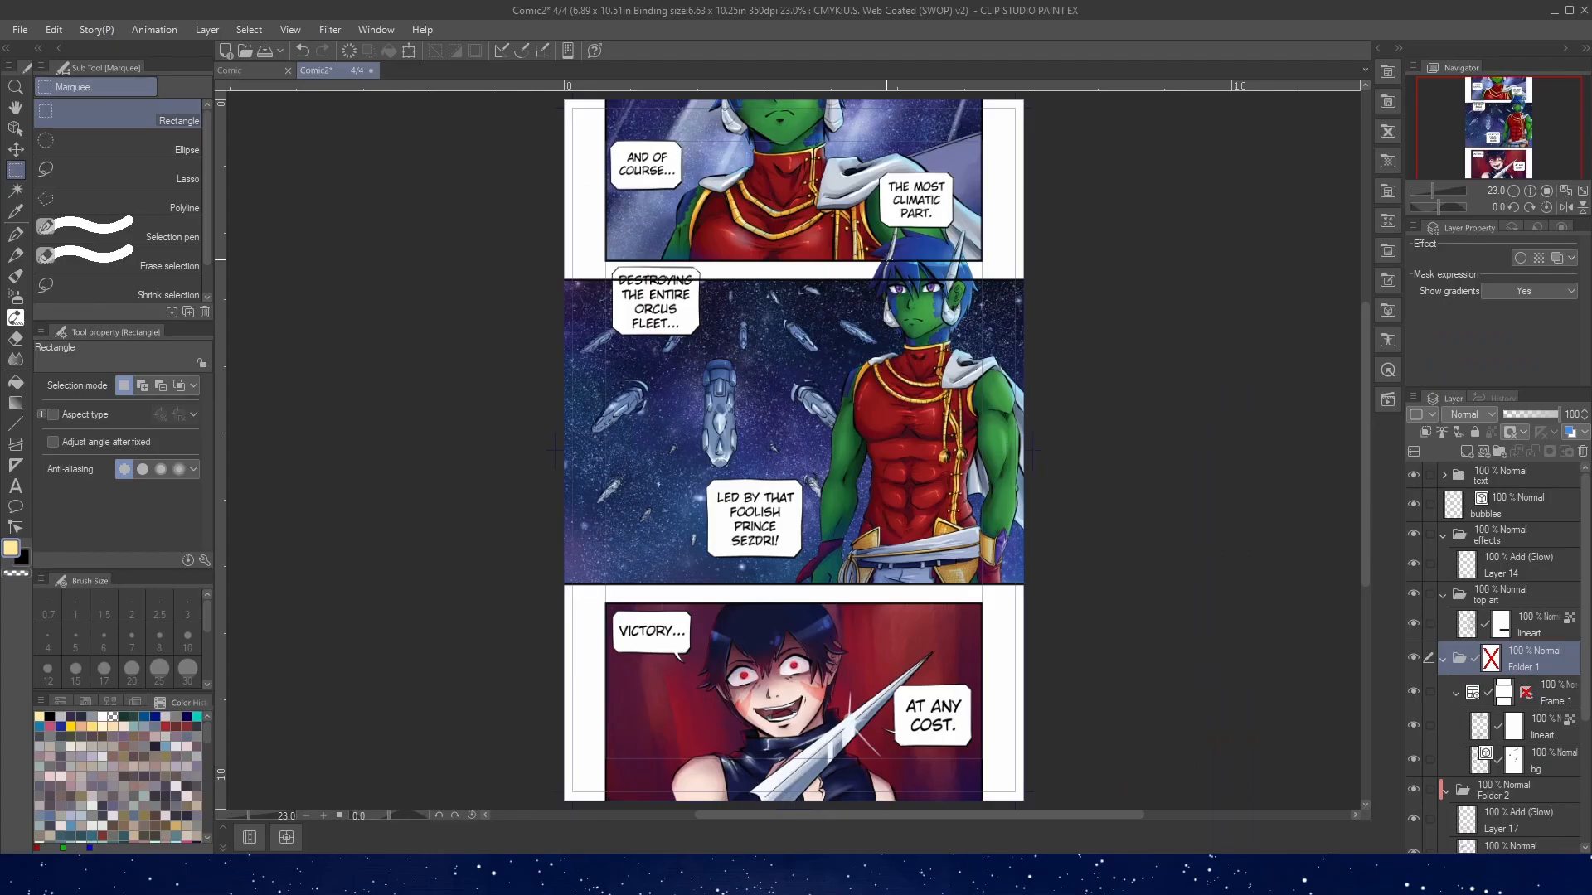
left_click(1491, 668, "shift")
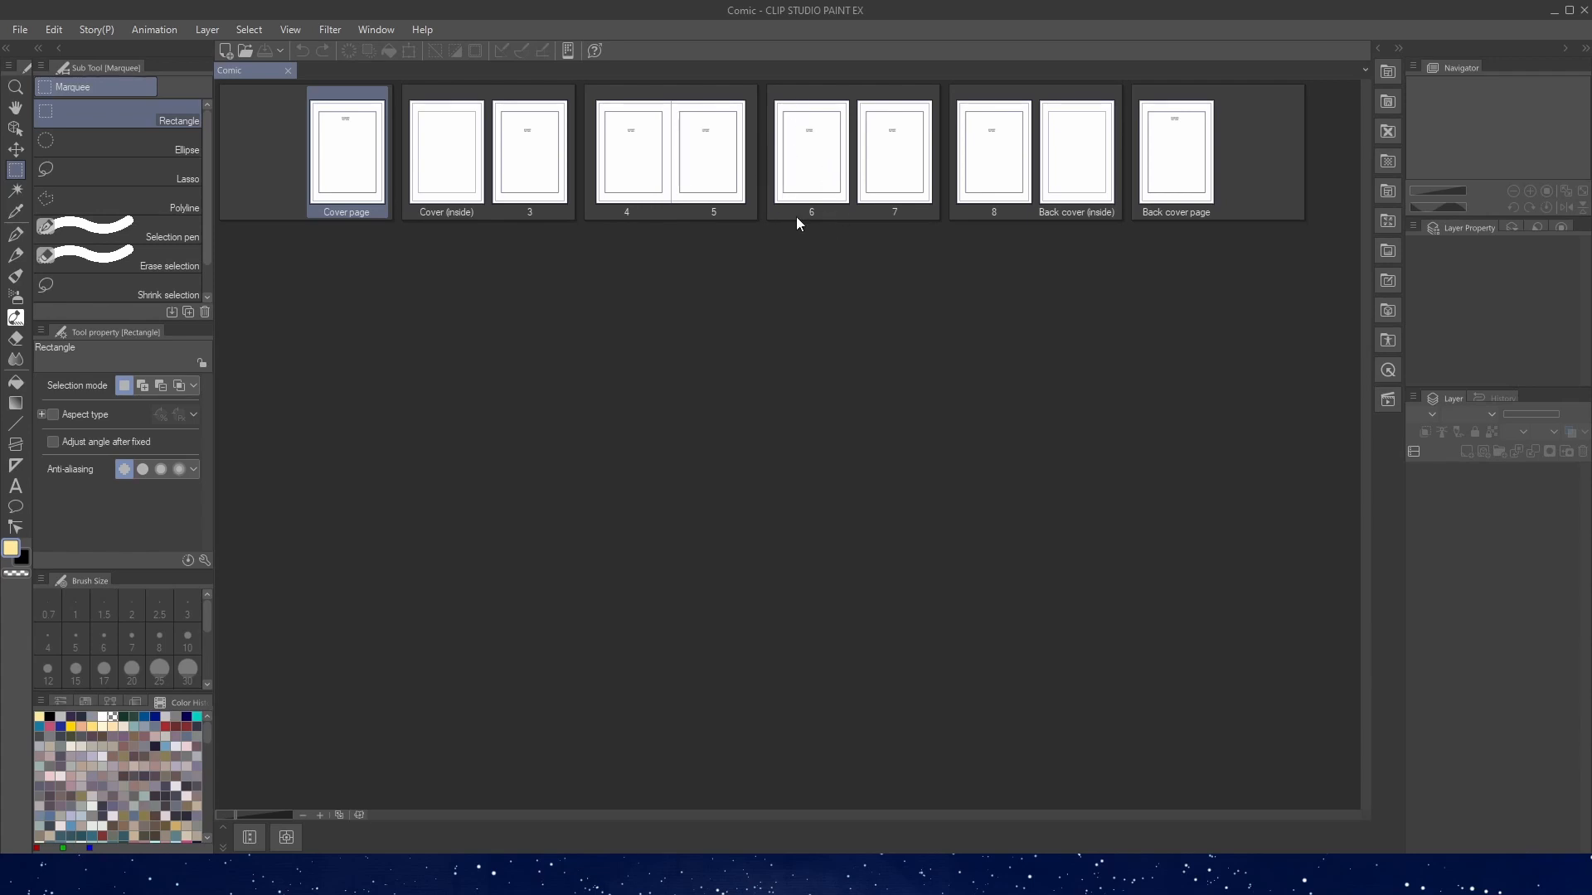
- Combine pages 6 and 7 of the Comic project into a two-page spread with aligned crop marks and a 20 mm gap
left_click(801, 162)
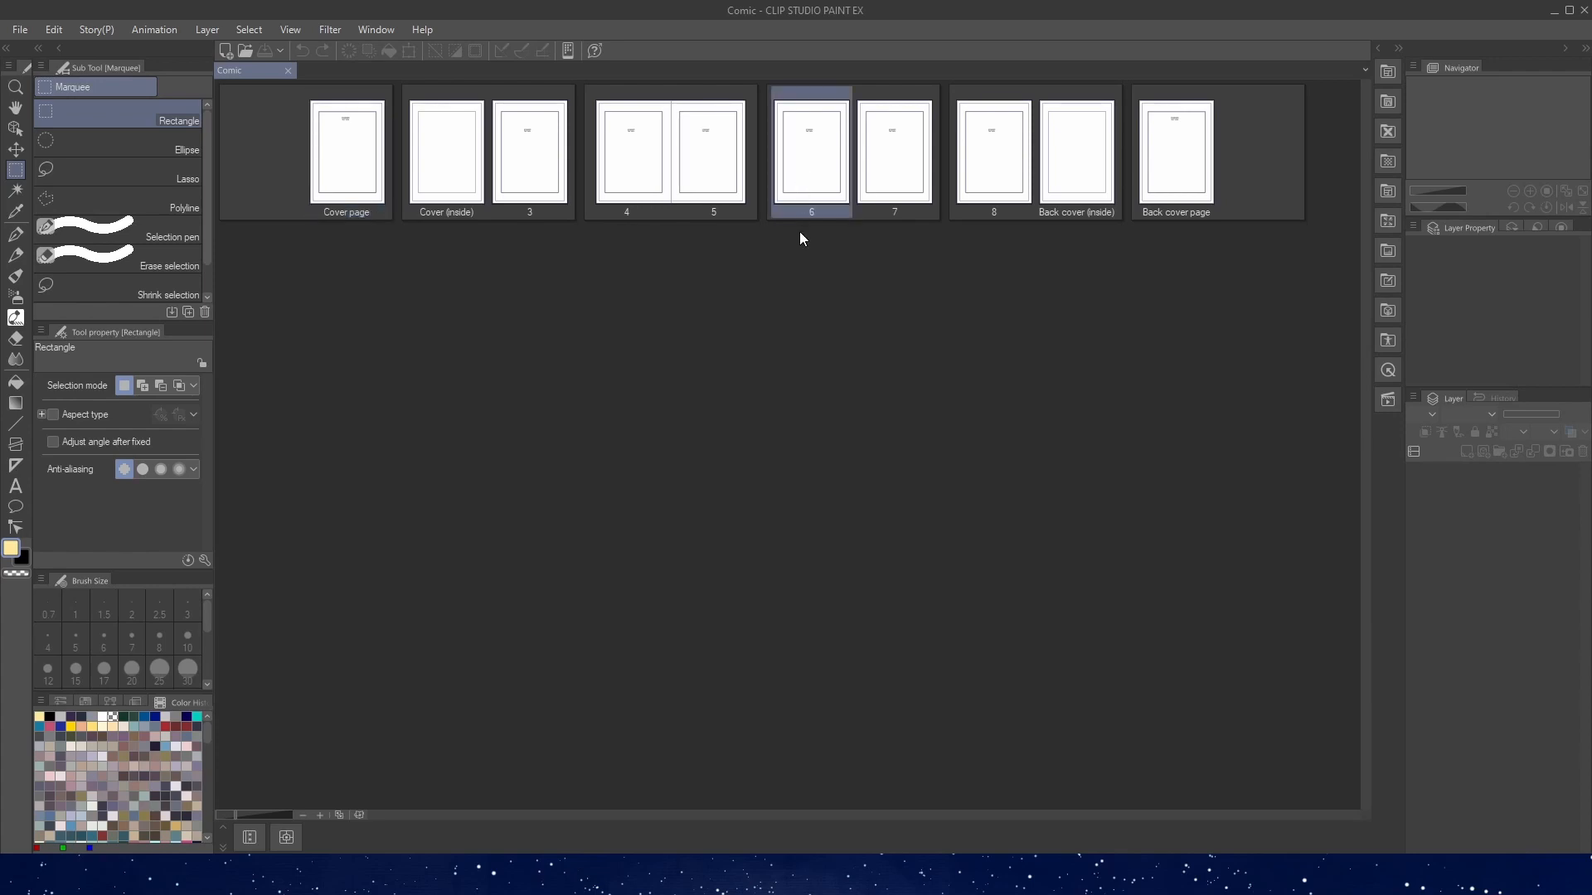
left_click(98, 29)
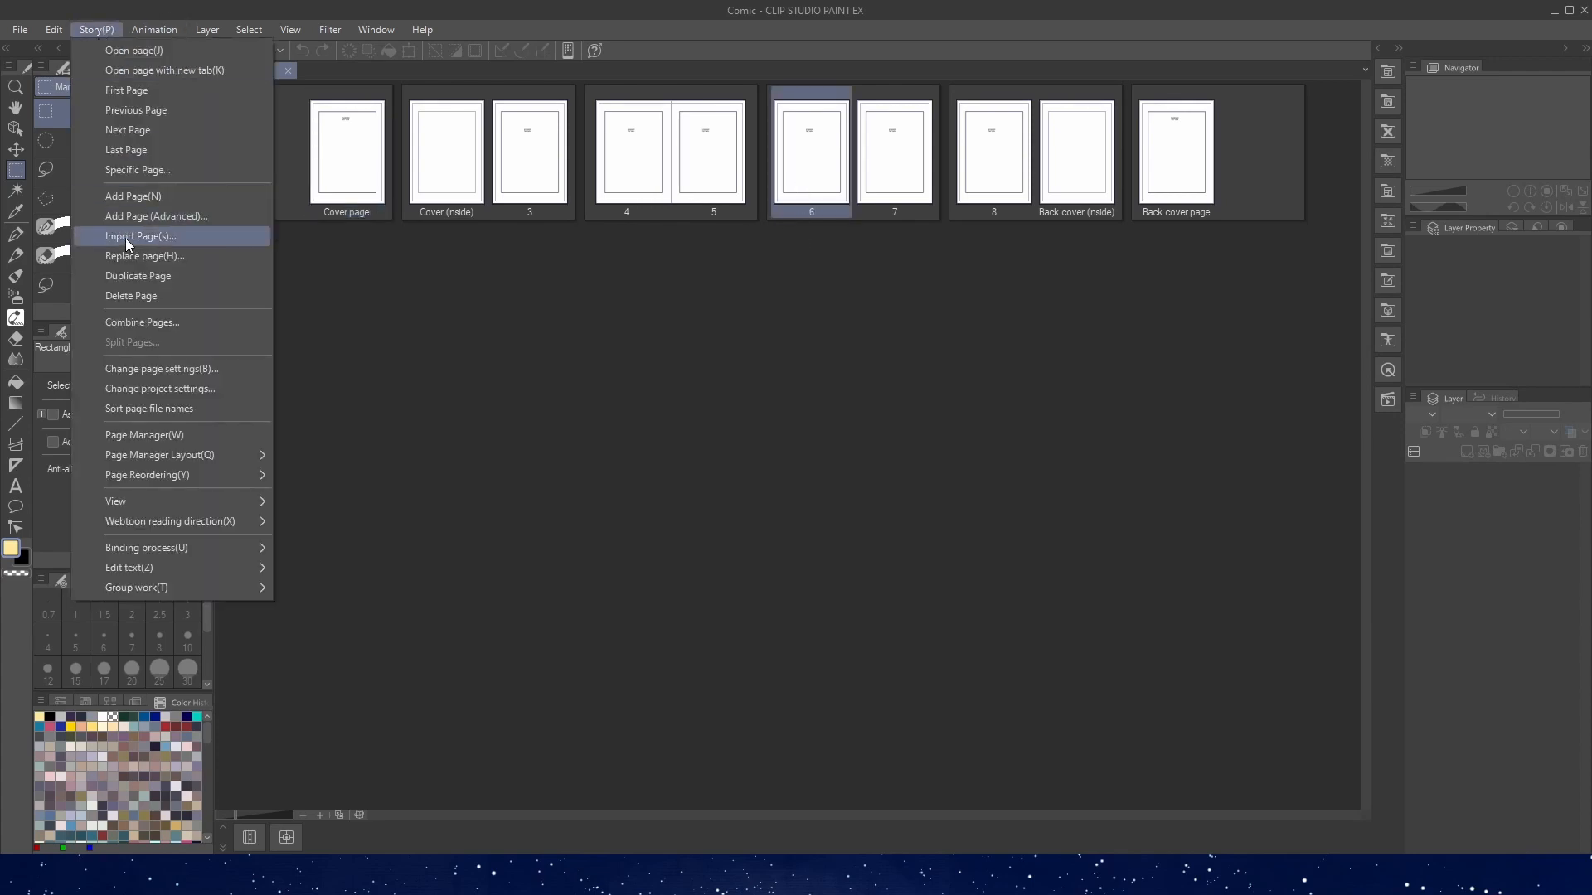
left_click(153, 320)
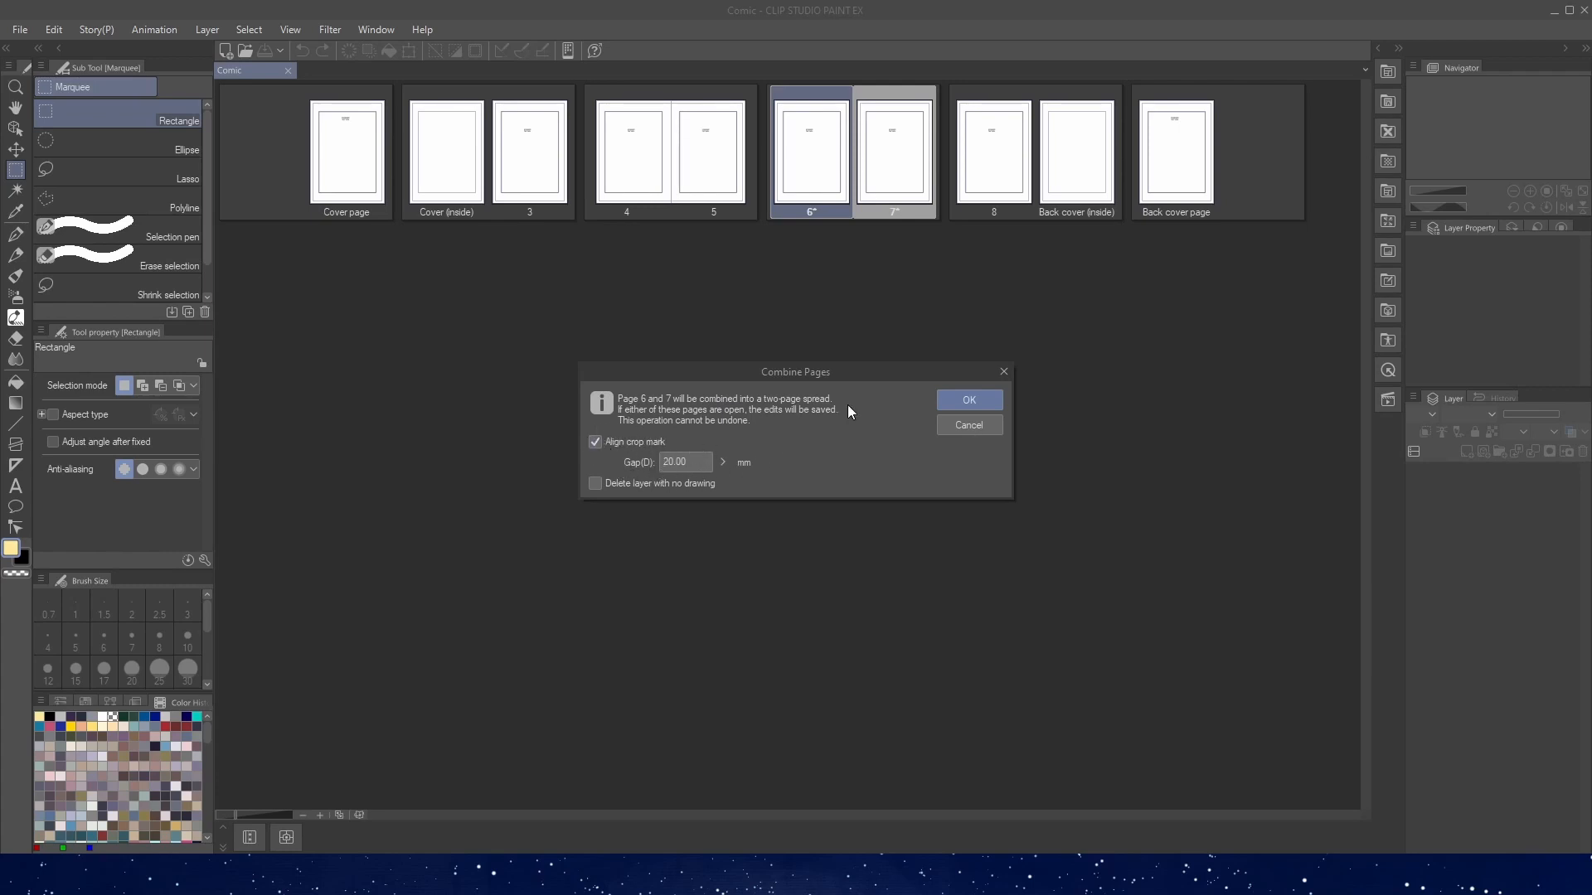
left_click(975, 396)
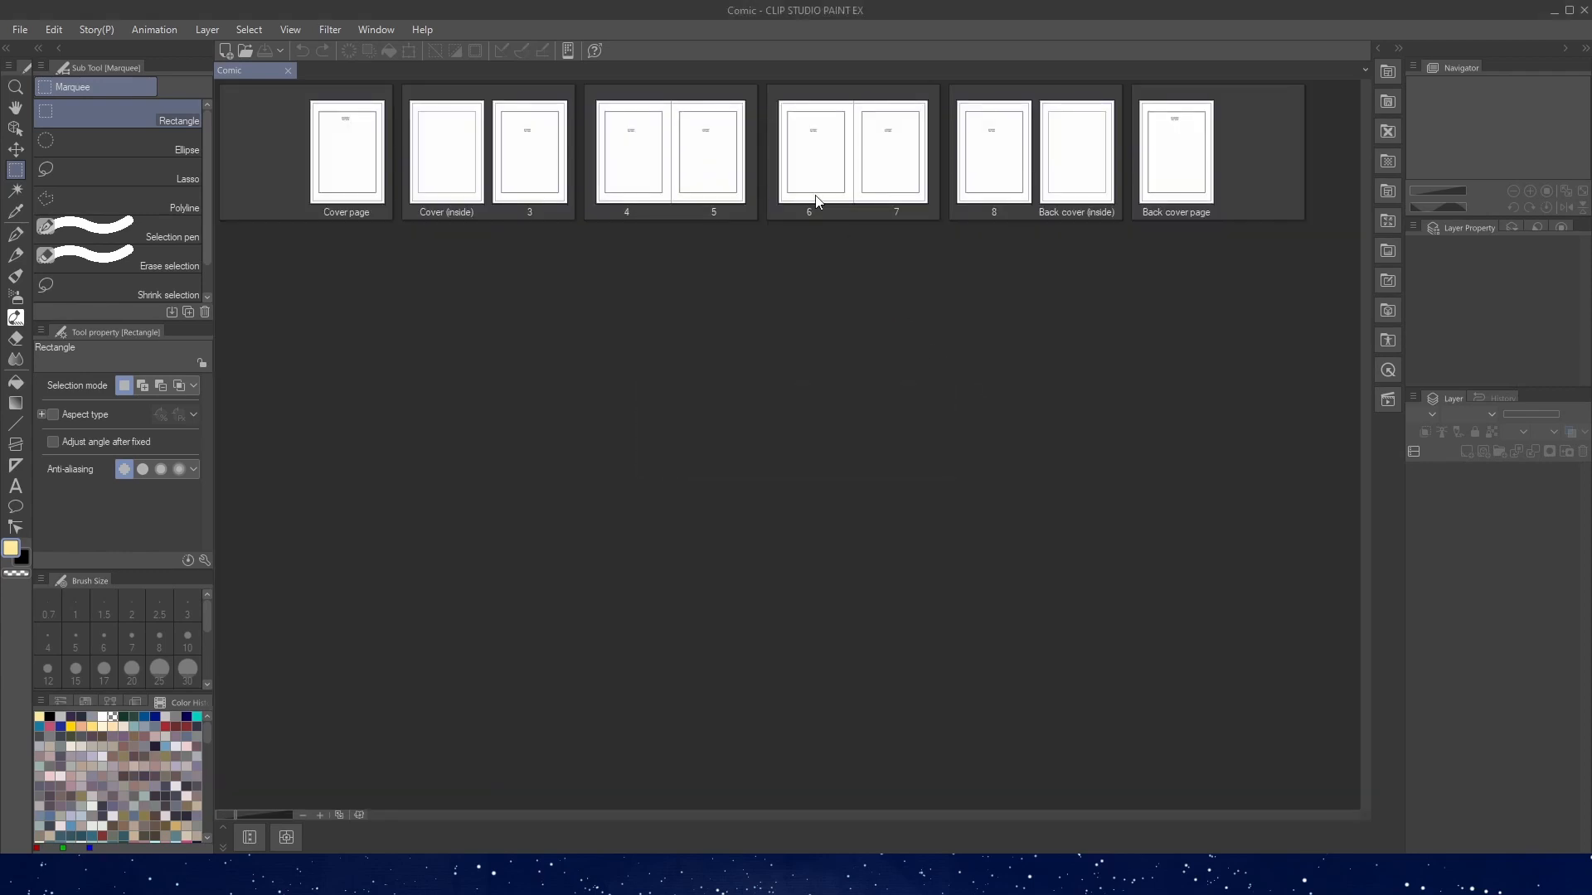
- Open the spread of pages 6 and 7 and delete its Left page layer folder
double_click(817, 202)
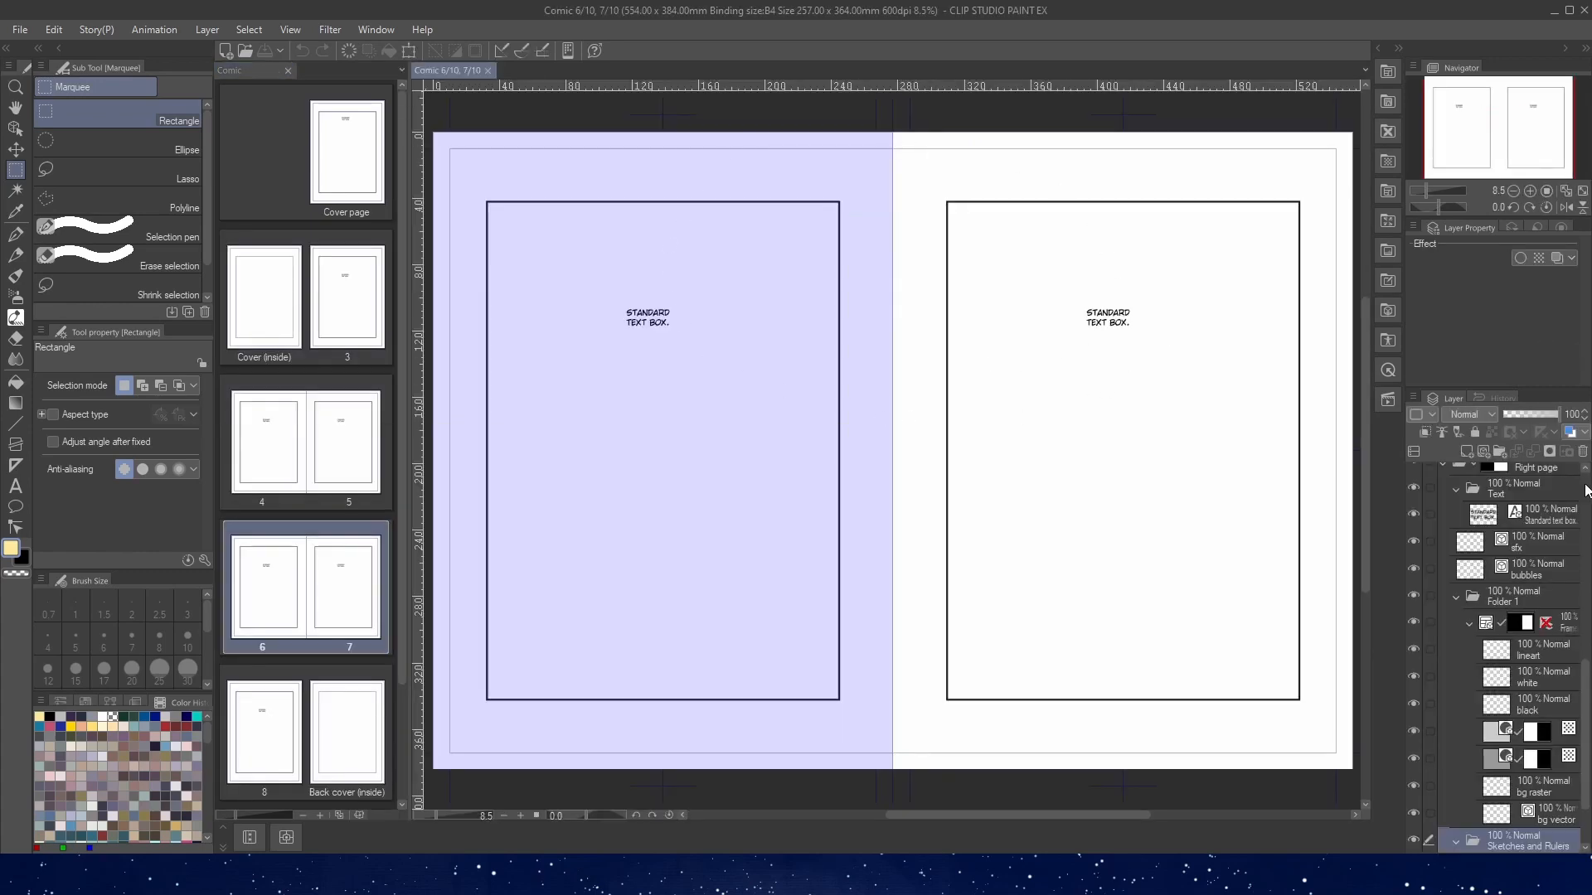
left_click_drag(1585, 669, 1589, 486)
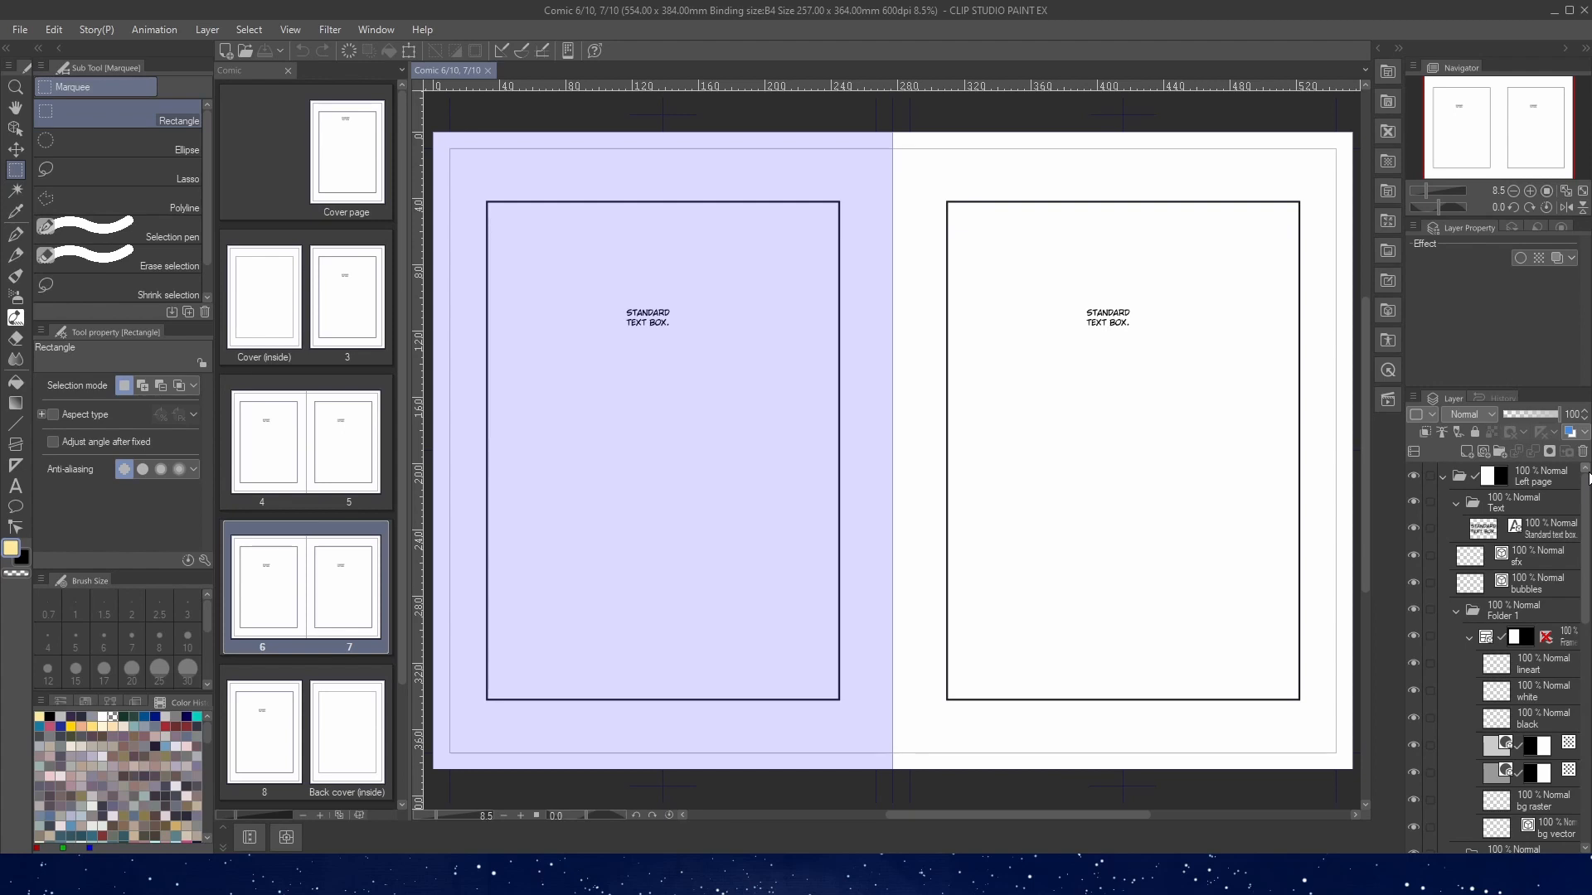
left_click(1534, 485)
left_click(1583, 451)
left_click(786, 329)
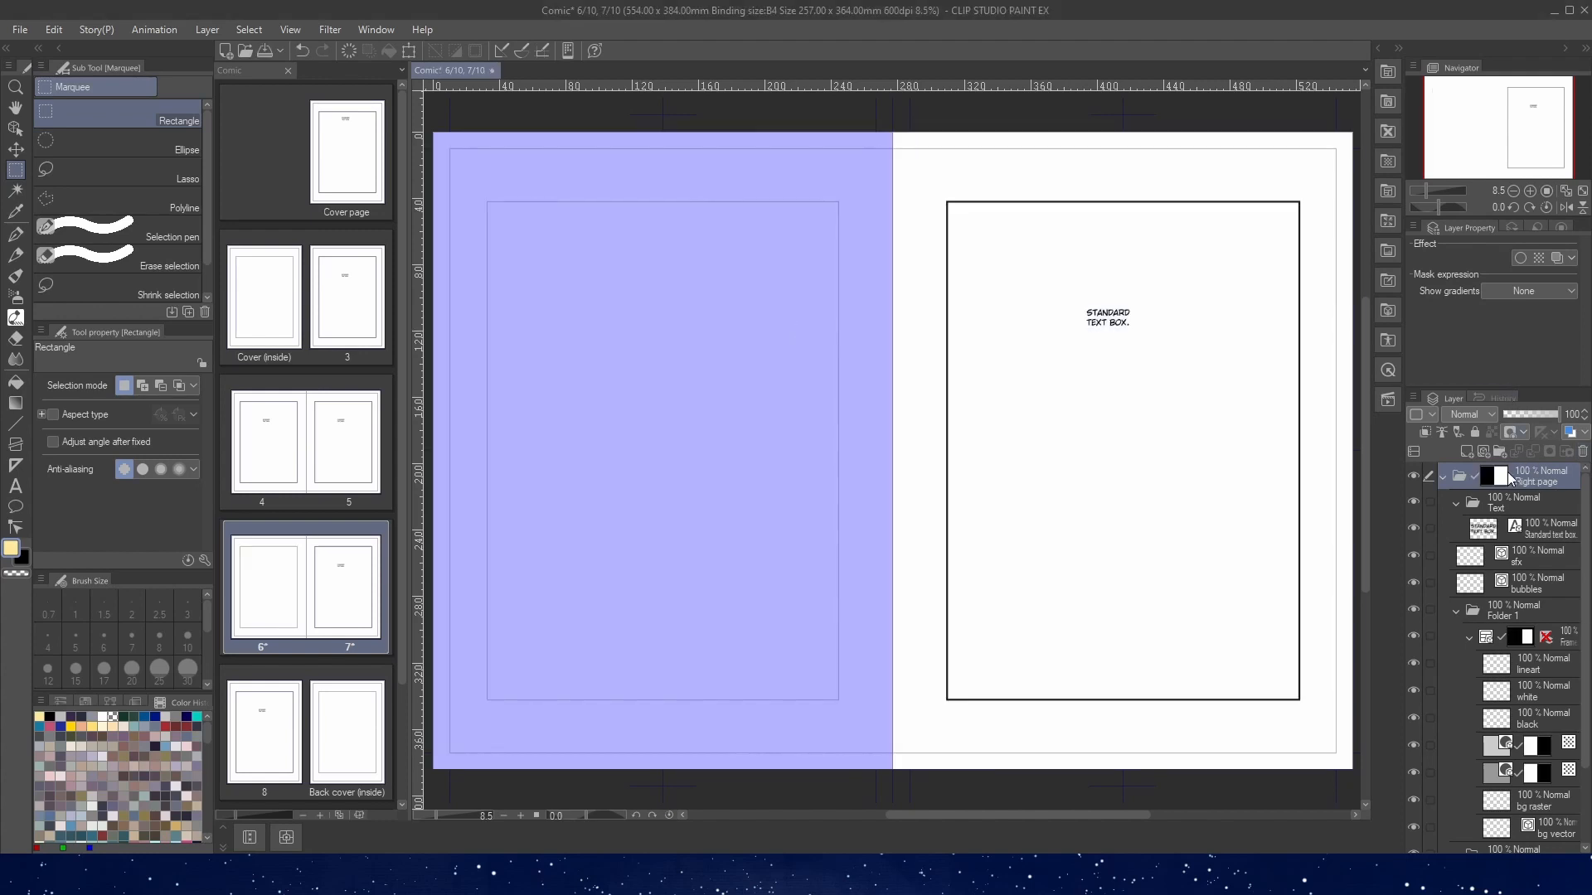
- Delete the layer mask from the Right page folder
key("ctrl+minus")
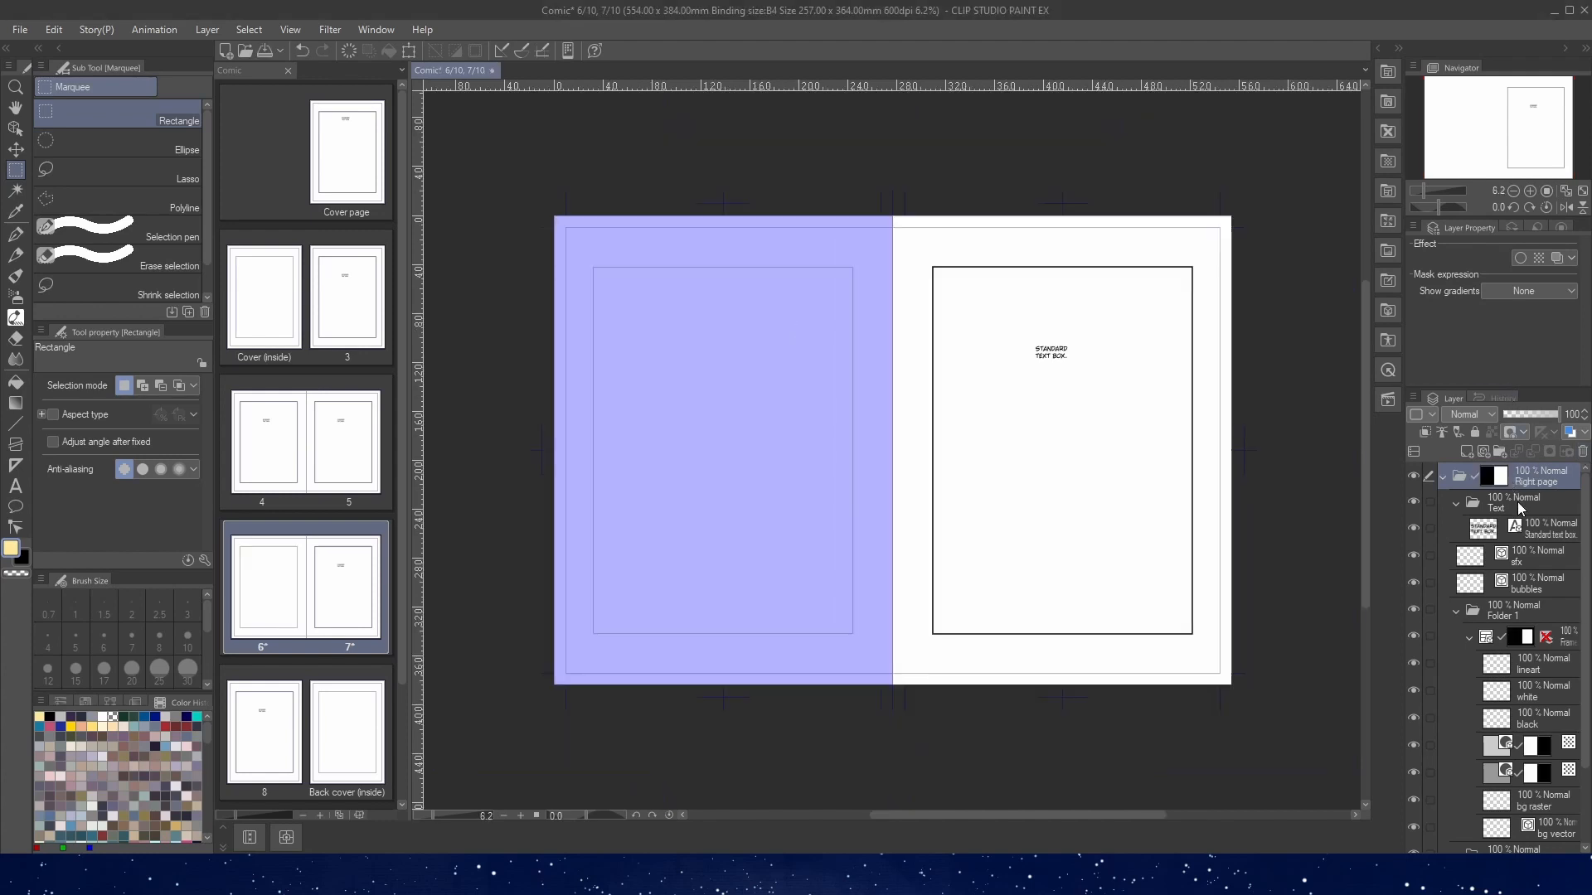
right_click(1501, 479)
left_click(1496, 537)
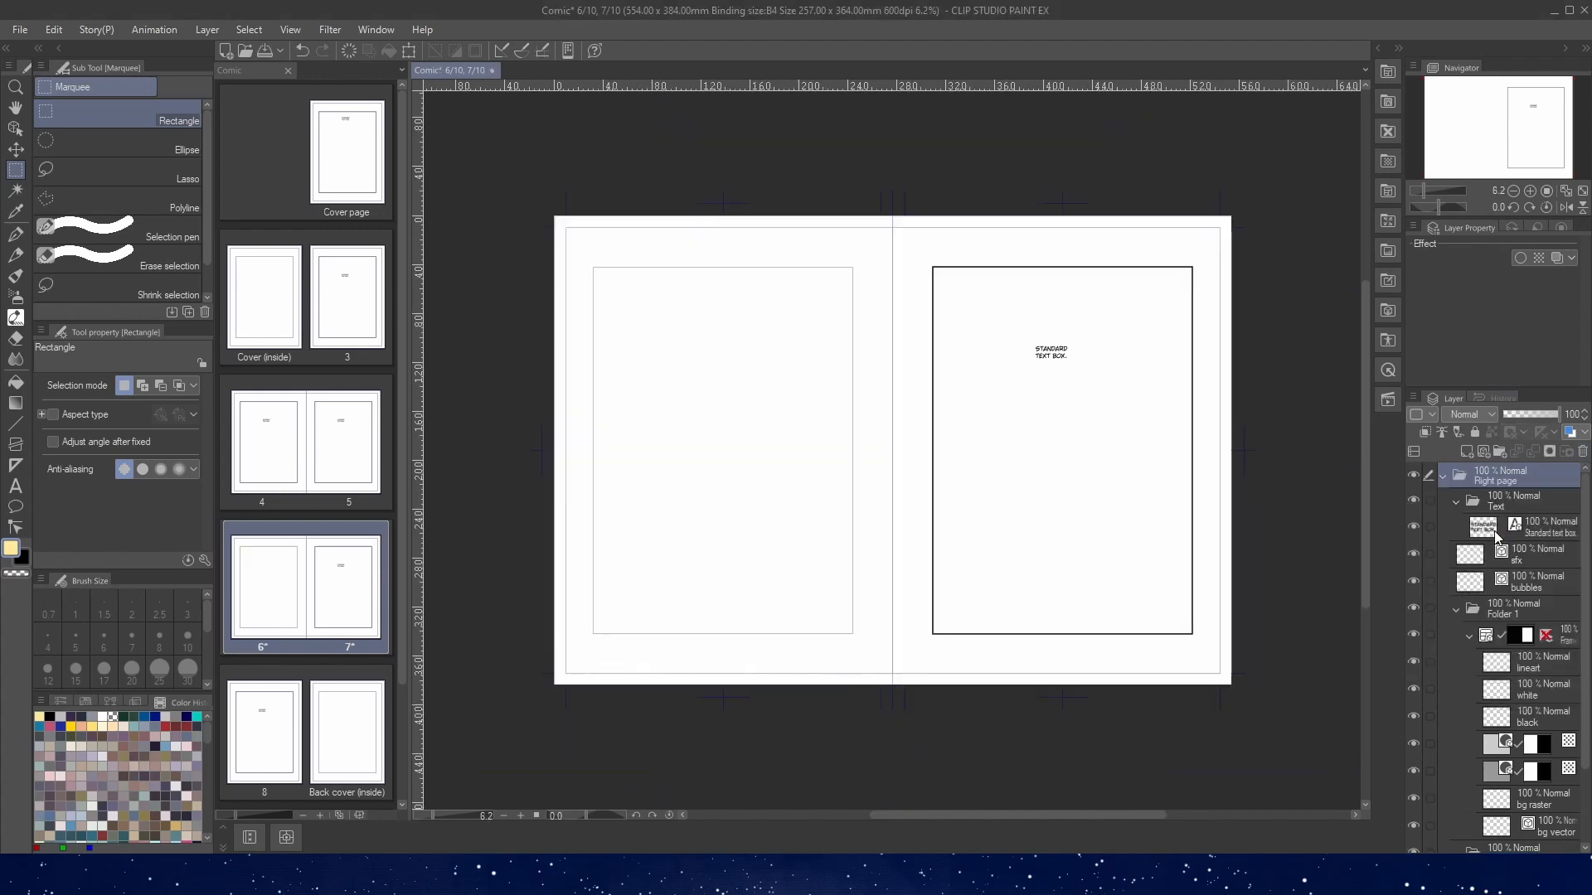
- Extend the frame border on the right page across the spread to the left page's outer default border line
left_click(1494, 635)
left_click(15, 129)
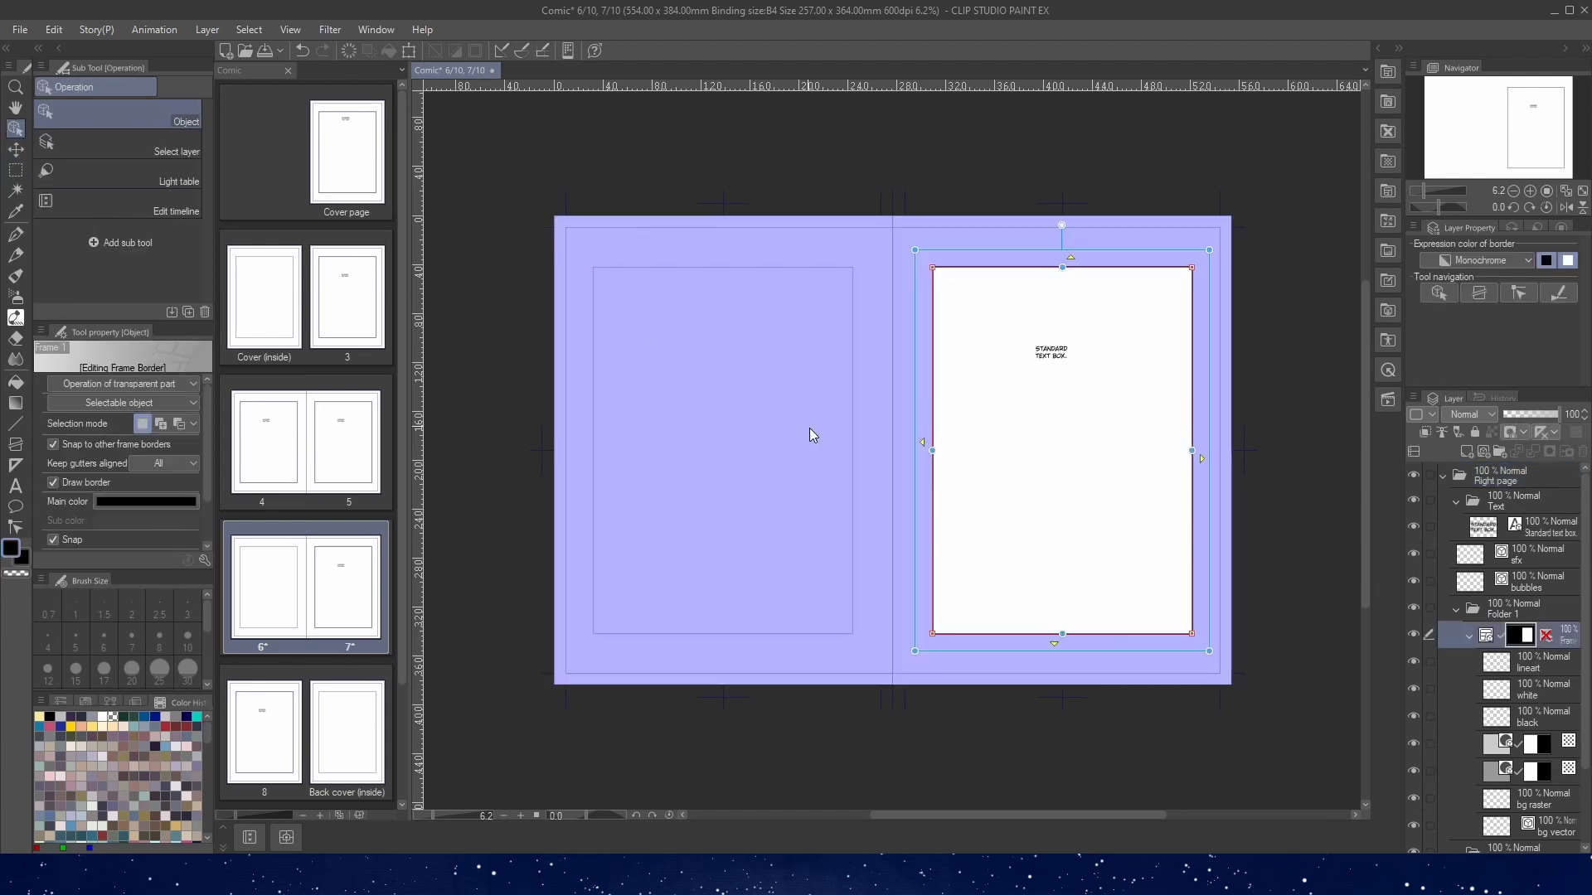
left_click_drag(932, 447, 594, 453)
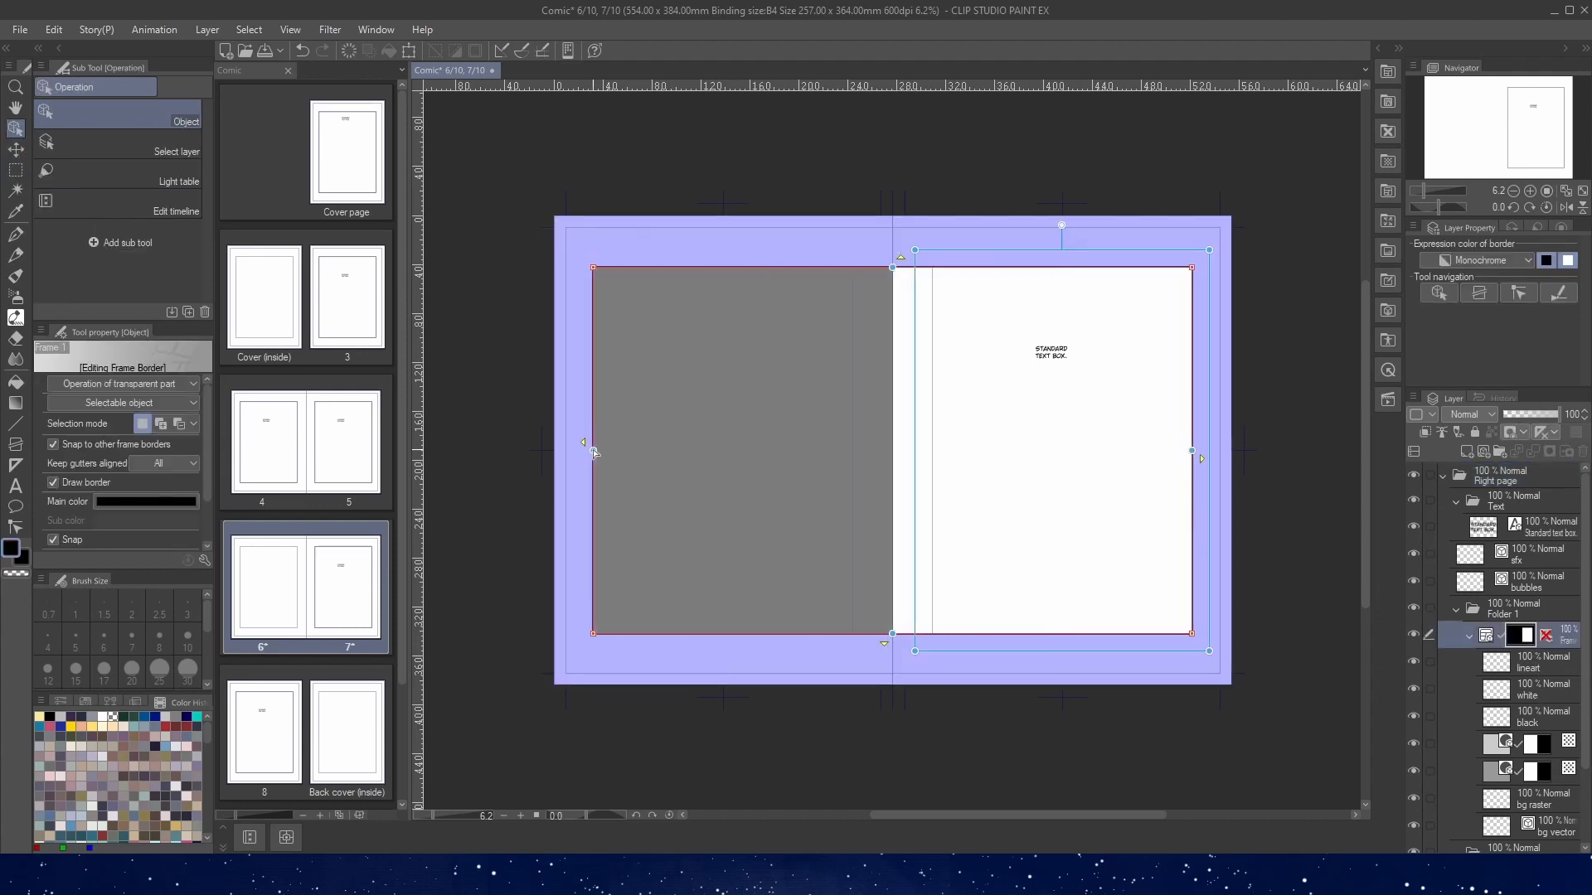
- Clear the masks of both Monochrome tone layers across the whole spread with a rectangular selection, and deselect
left_click(1545, 740)
key("m")
left_click_drag(522, 196, 1289, 726)
left_click(868, 711)
left_click(1540, 777)
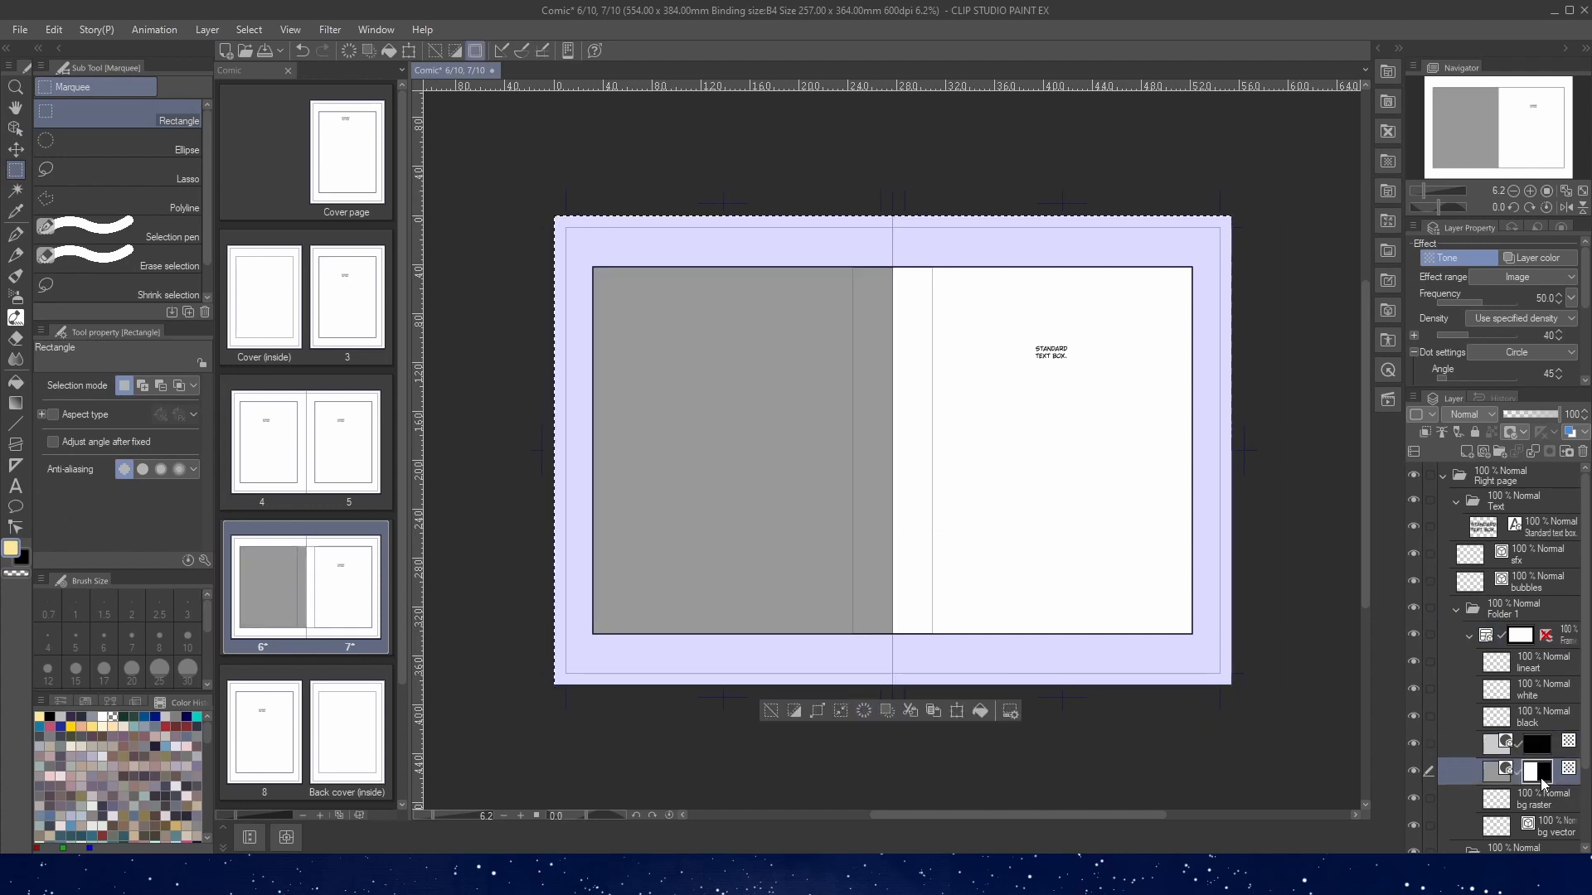
left_click(866, 711)
left_click(776, 710)
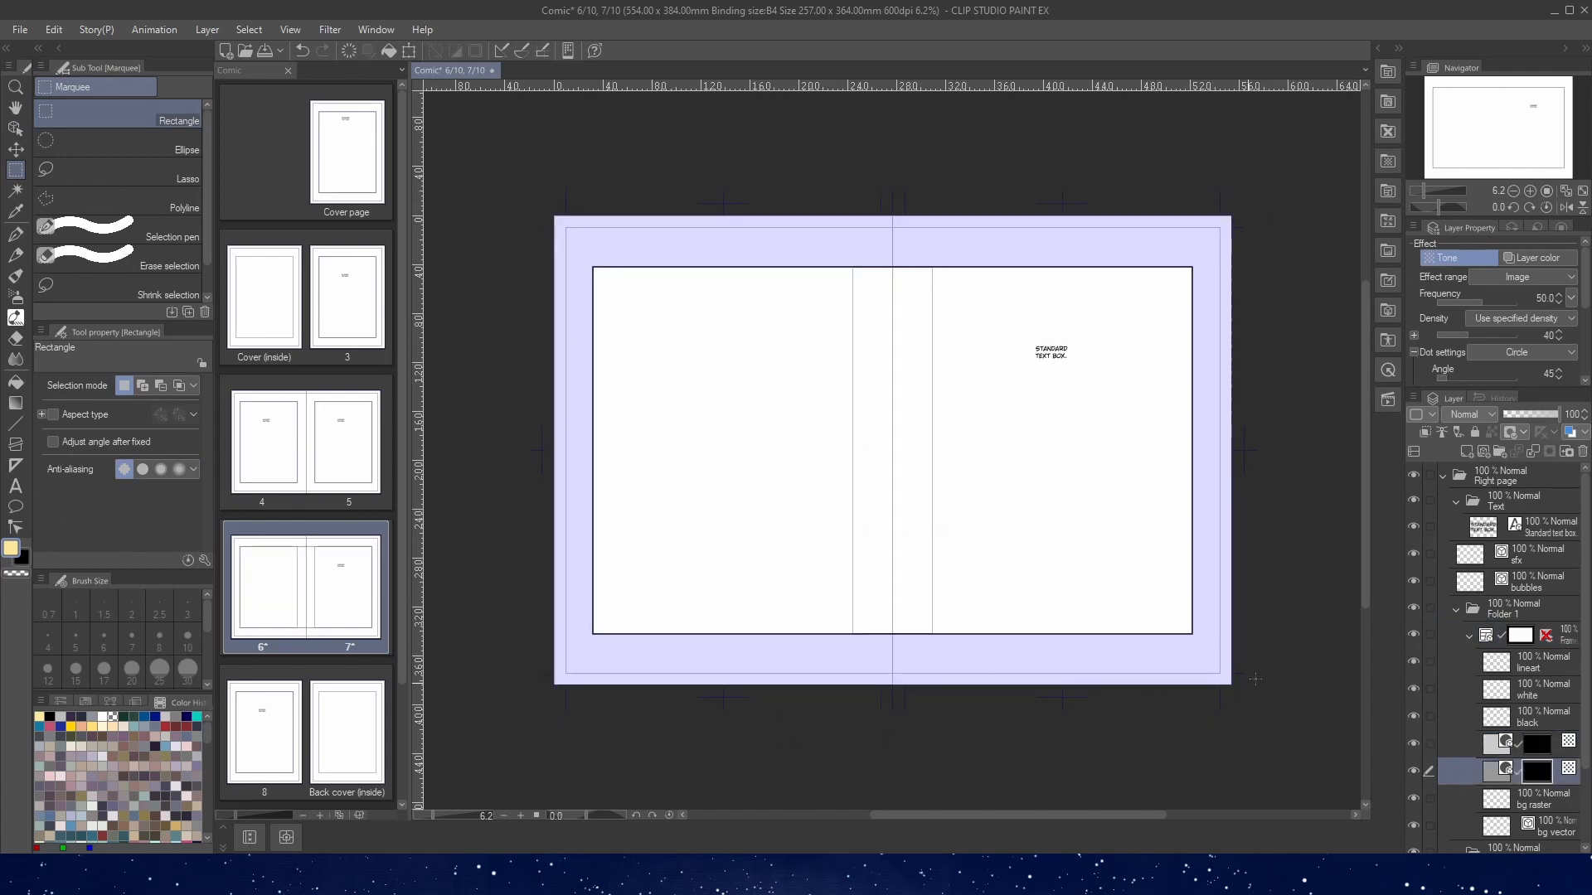